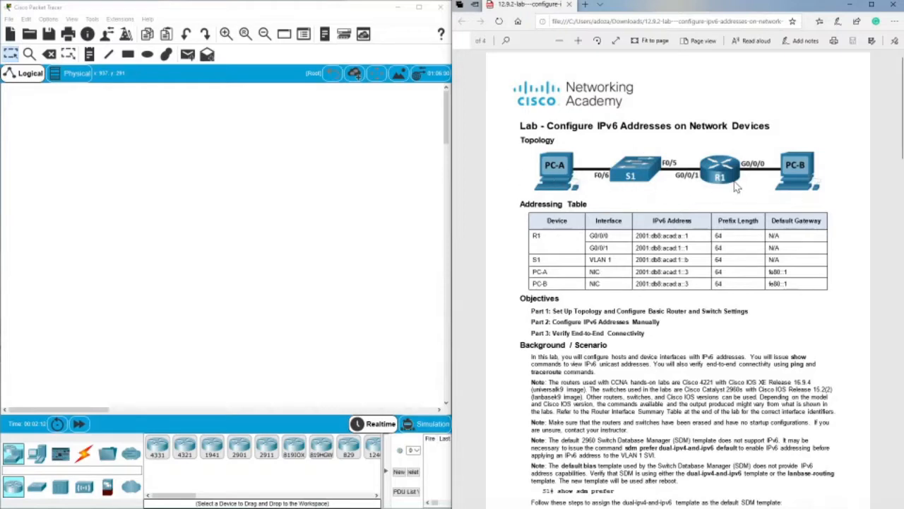
Read the lab's topology, addressing table, objectives, background notes and required resources.
scroll(734, 185, down, 3)
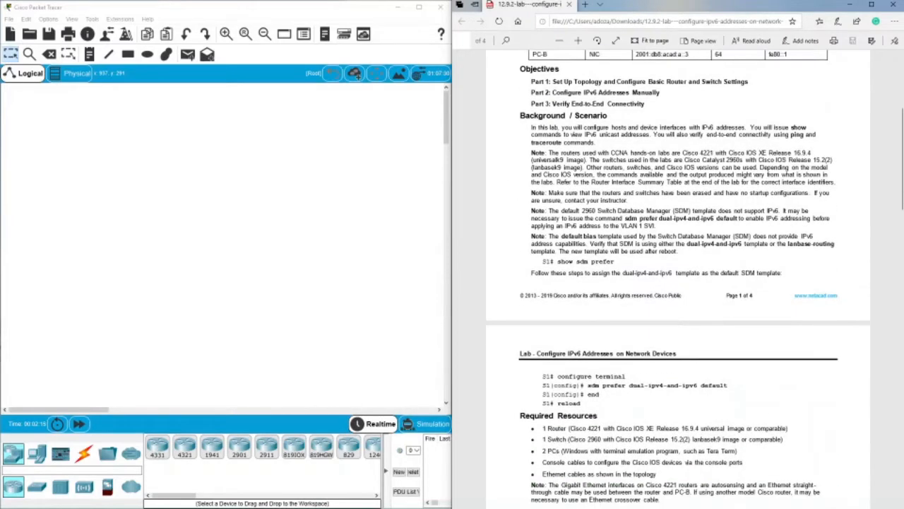
scroll(788, 208, down, 3)
scroll(787, 209, up, 6)
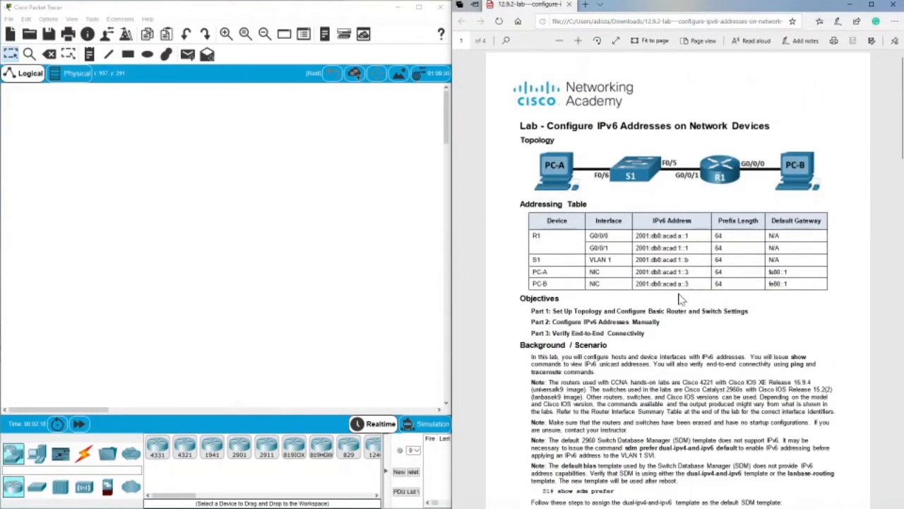
scroll(678, 283, down, 3)
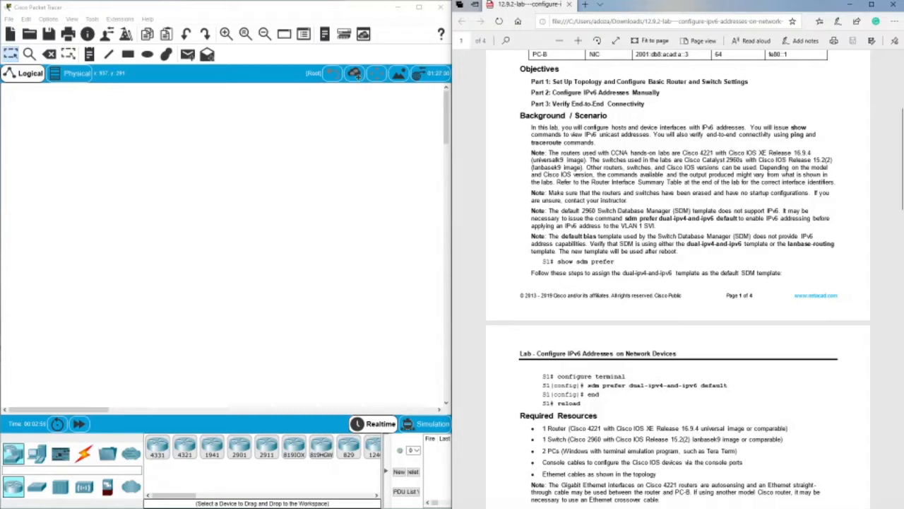
double_click(799, 127)
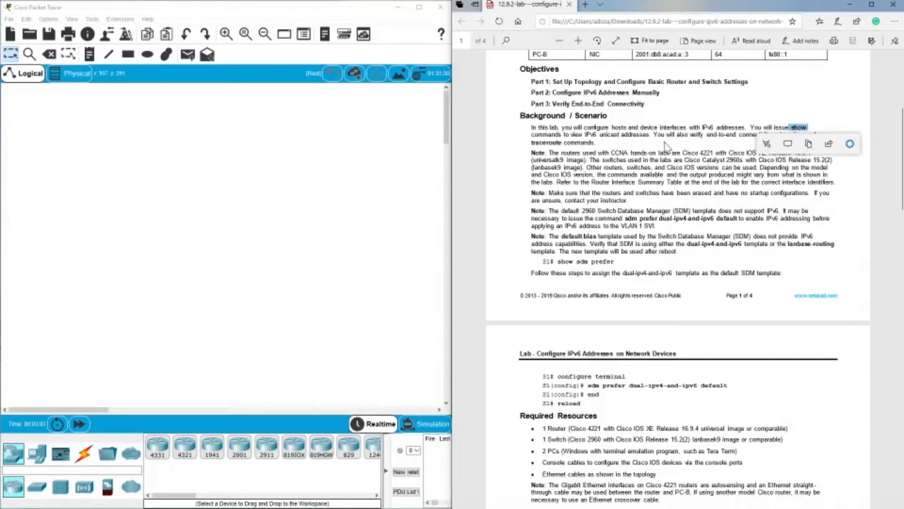
click(666, 146)
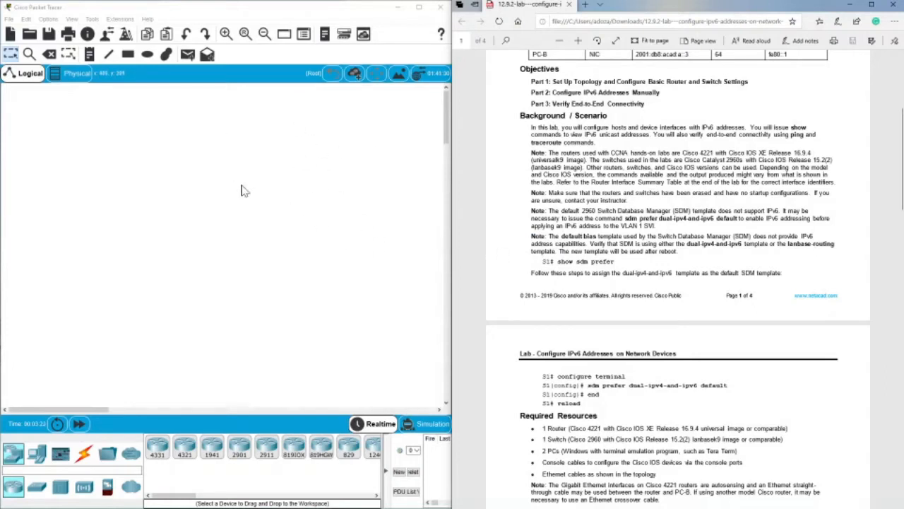
scroll(678, 283, down, 3)
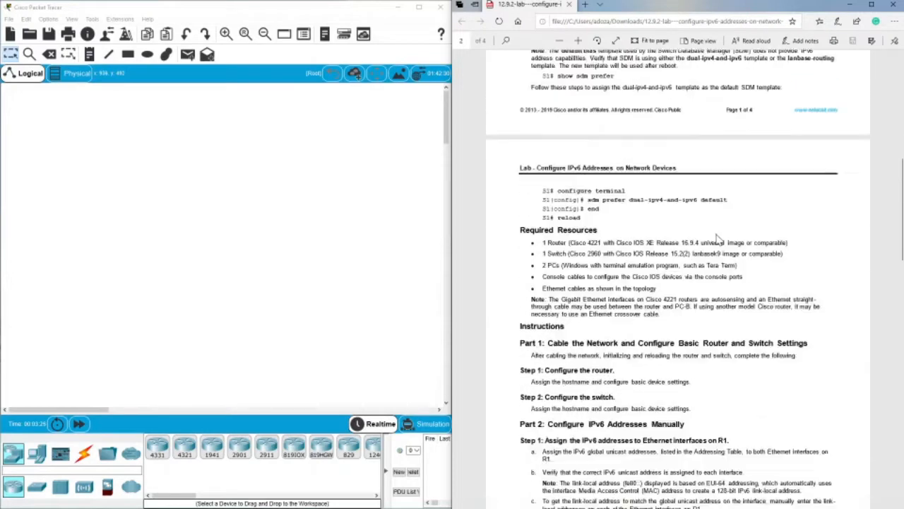
scroll(678, 282, up, 3)
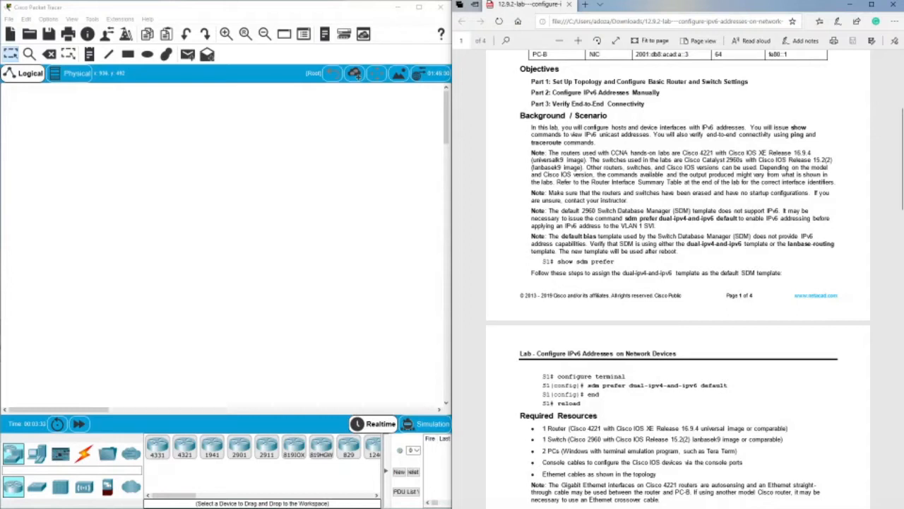
Examine the lab notes on the switch's SDM template, including the show sdm prefer, sdm prefer dual-ipv4-and-ipv6 default and reload commands.
double_click(742, 236)
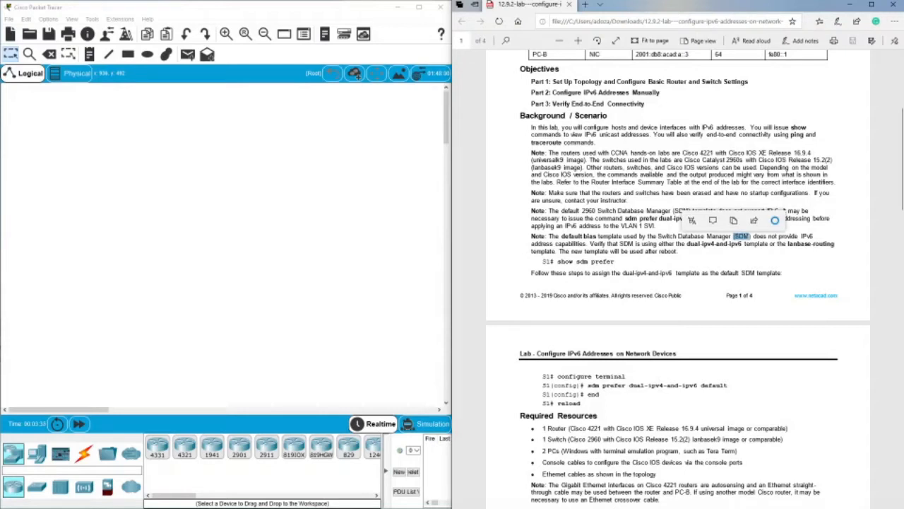
key(Escape)
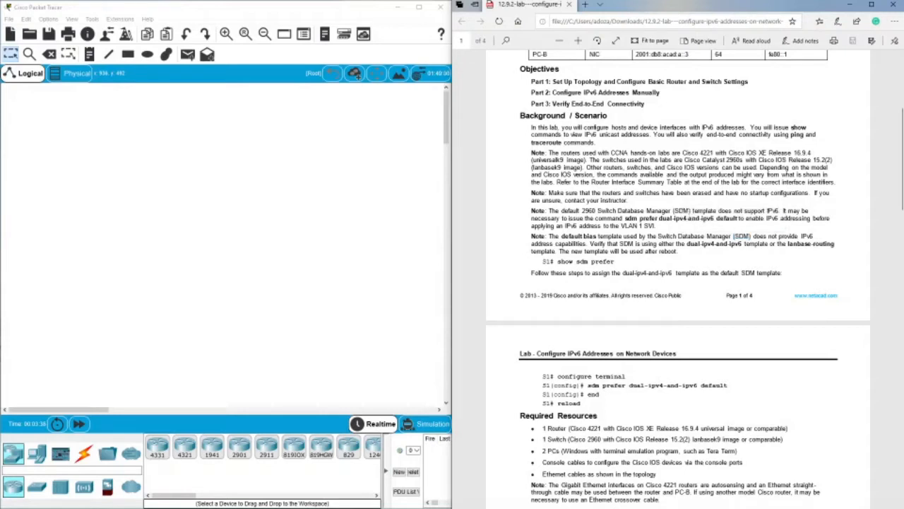
drag(678, 237, 749, 237)
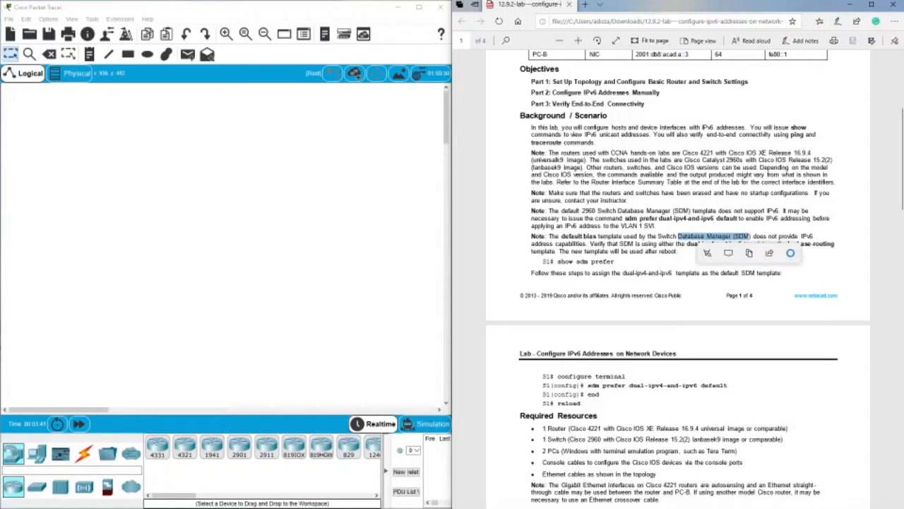
click(750, 238)
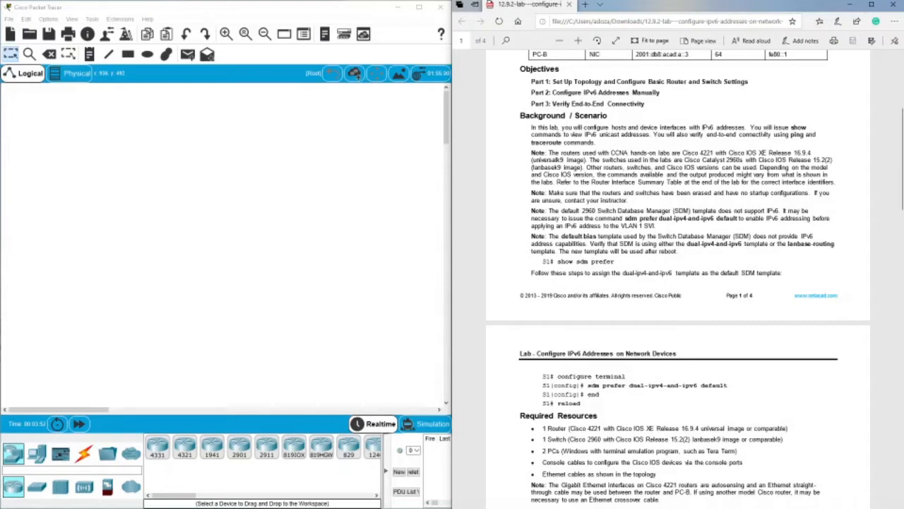
drag(555, 261, 616, 261)
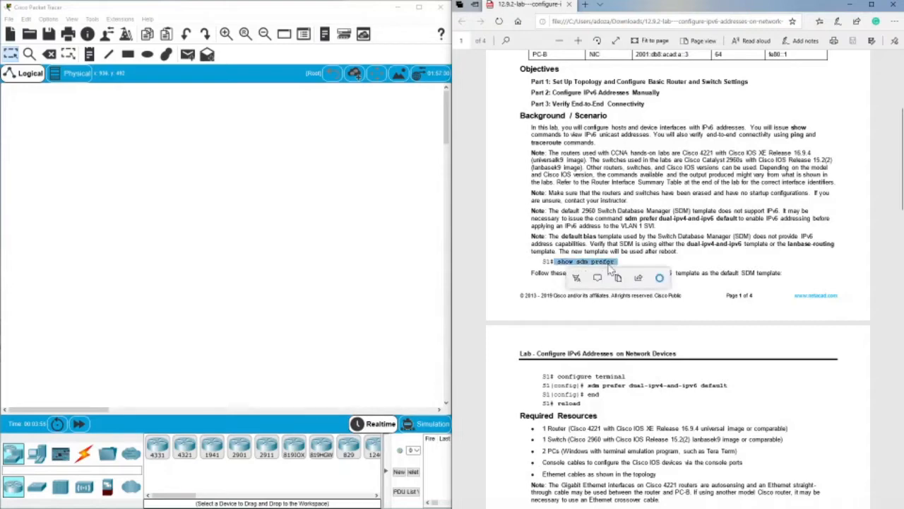
scroll(616, 262, down, 3)
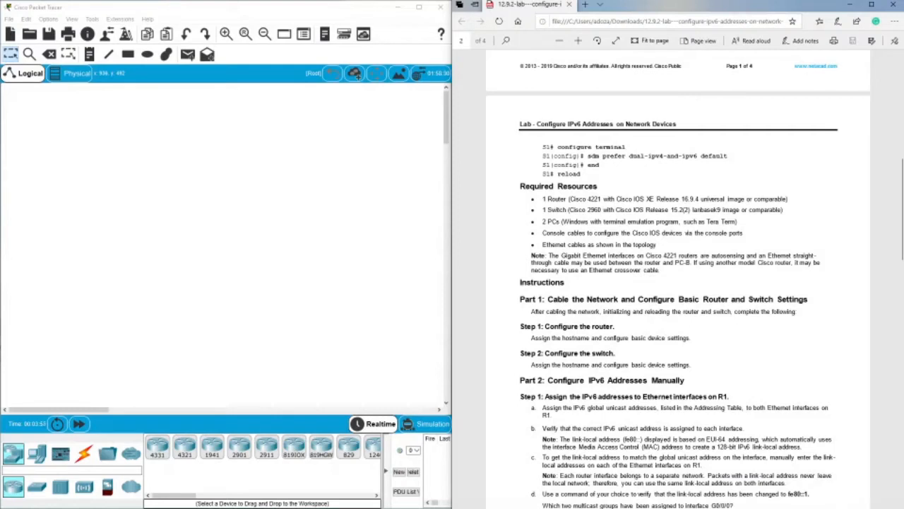
drag(556, 147, 626, 147)
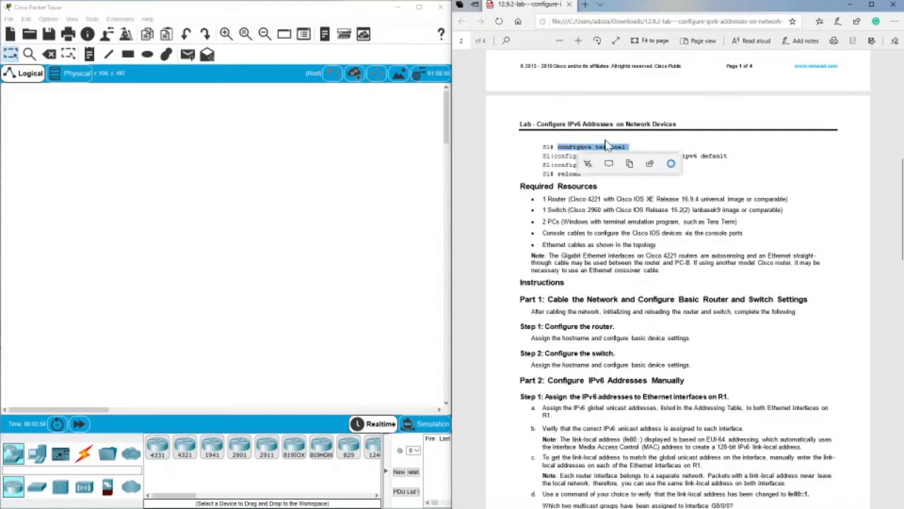
click(604, 144)
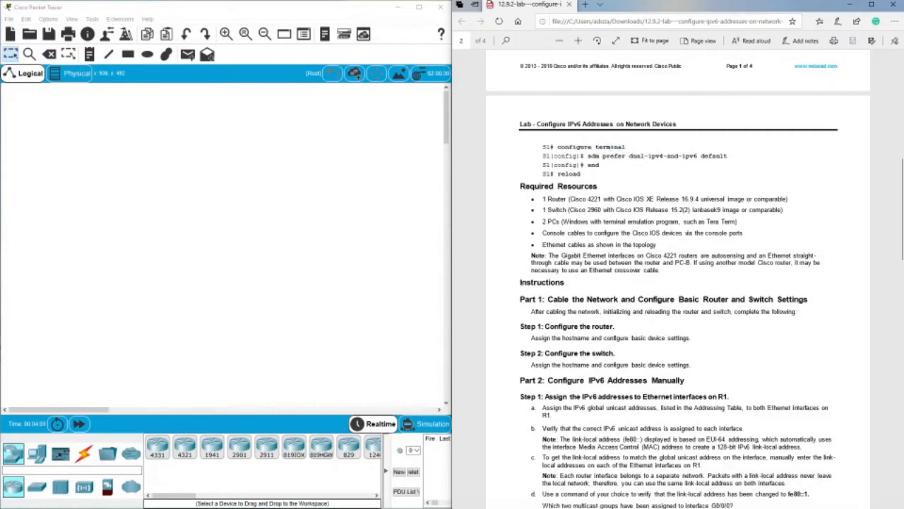
drag(588, 156, 729, 156)
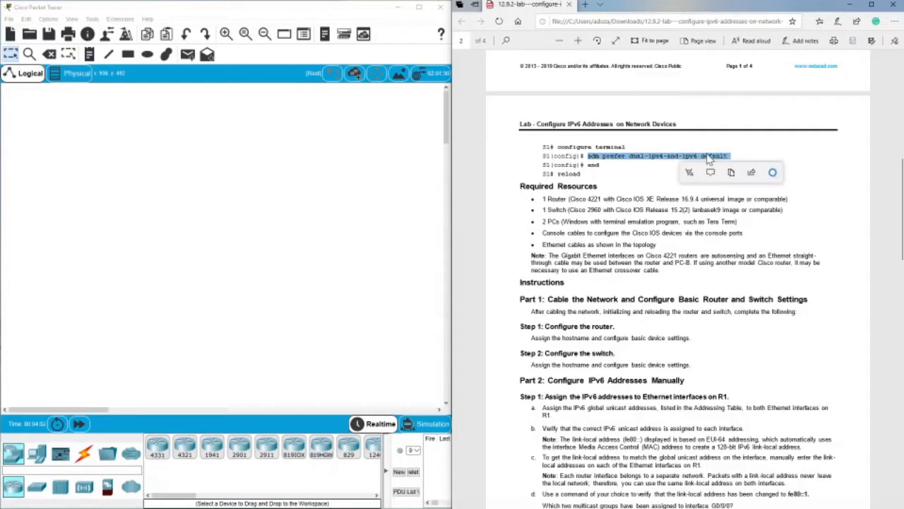
click(654, 173)
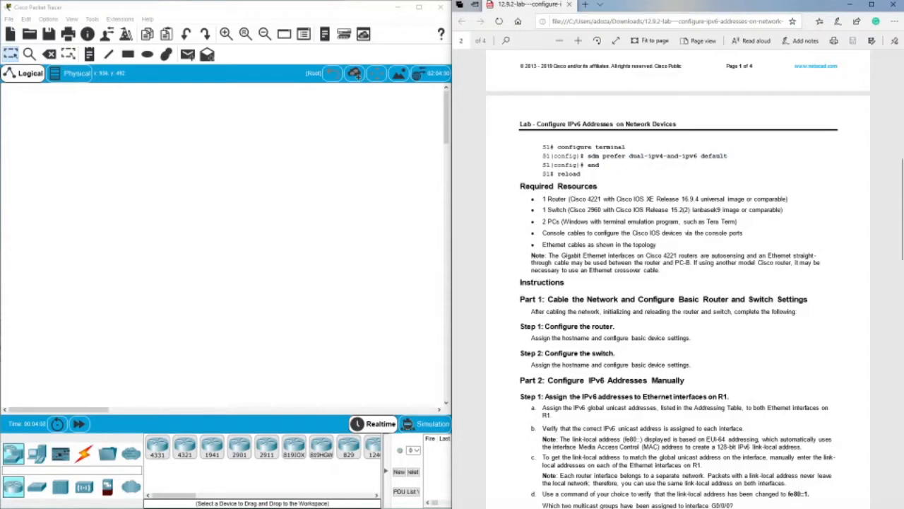
double_click(564, 174)
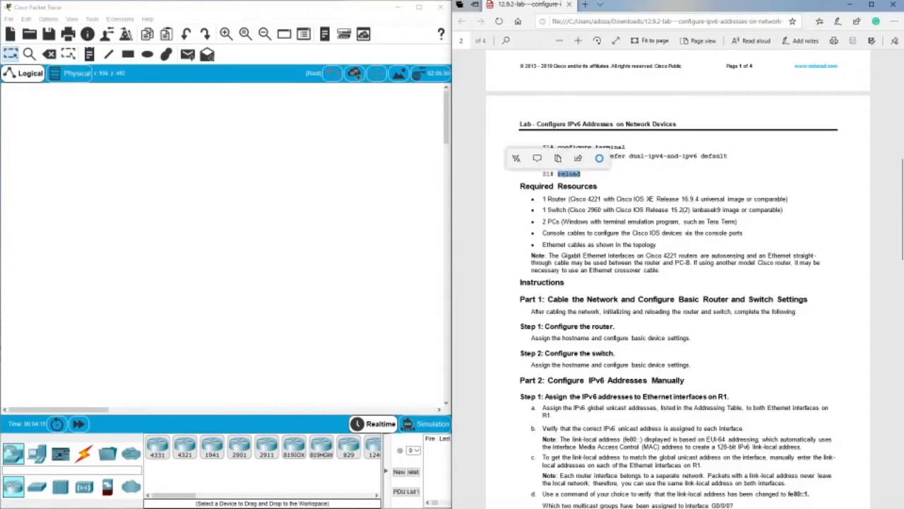
click(579, 174)
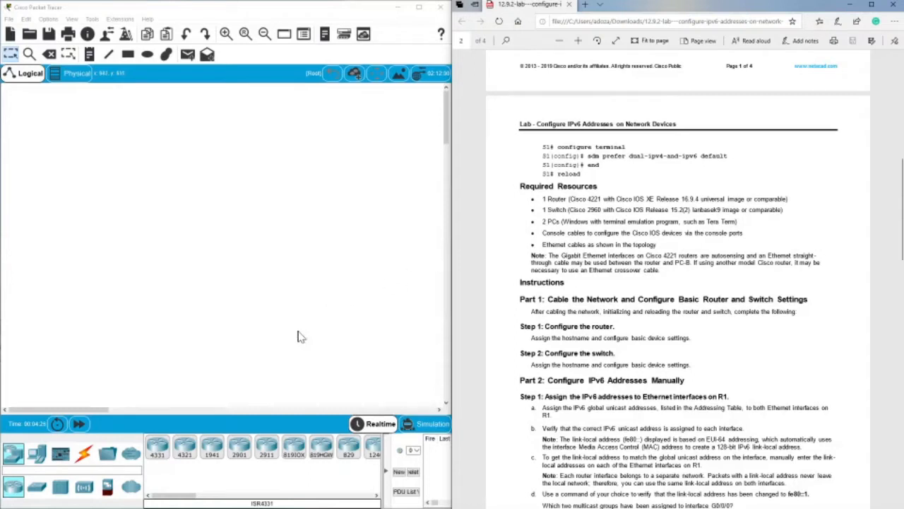
Place a 4321 router in the middle of the empty workspace and a 2960 switch beside it on the left.
drag(182, 448, 241, 214)
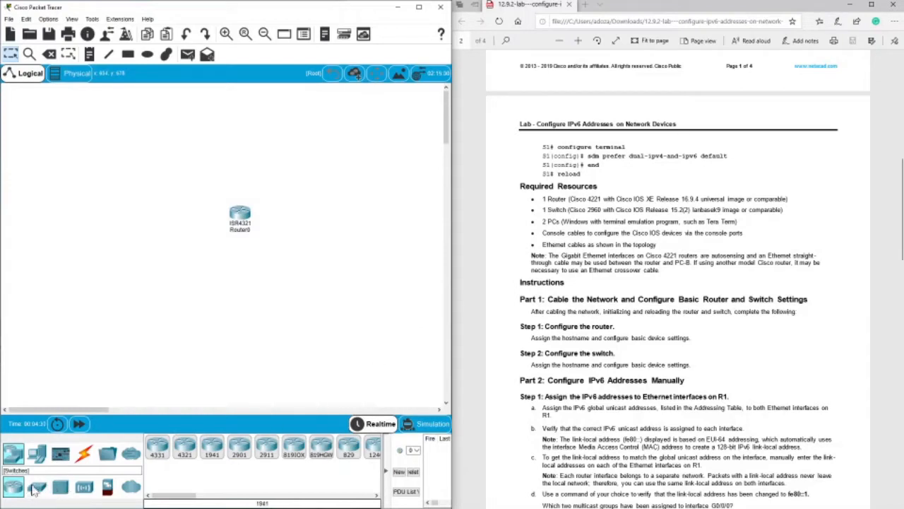
click(35, 488)
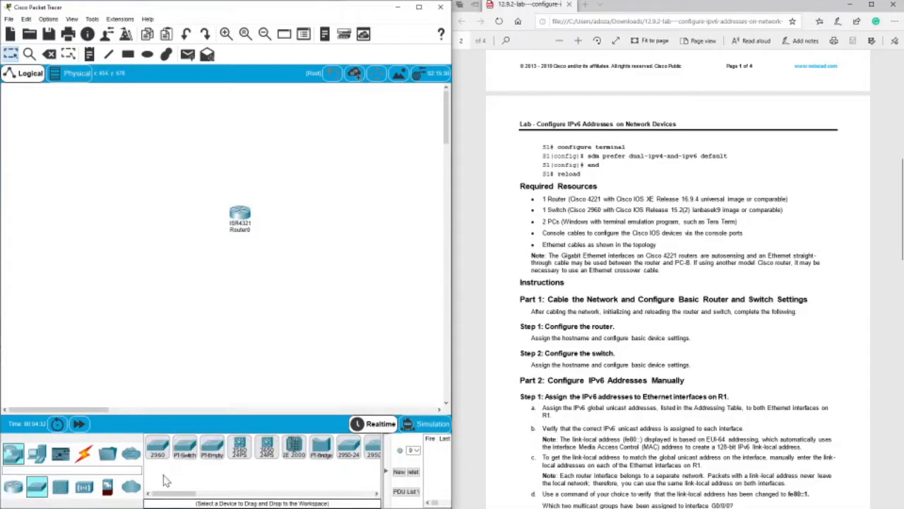
drag(154, 459, 158, 224)
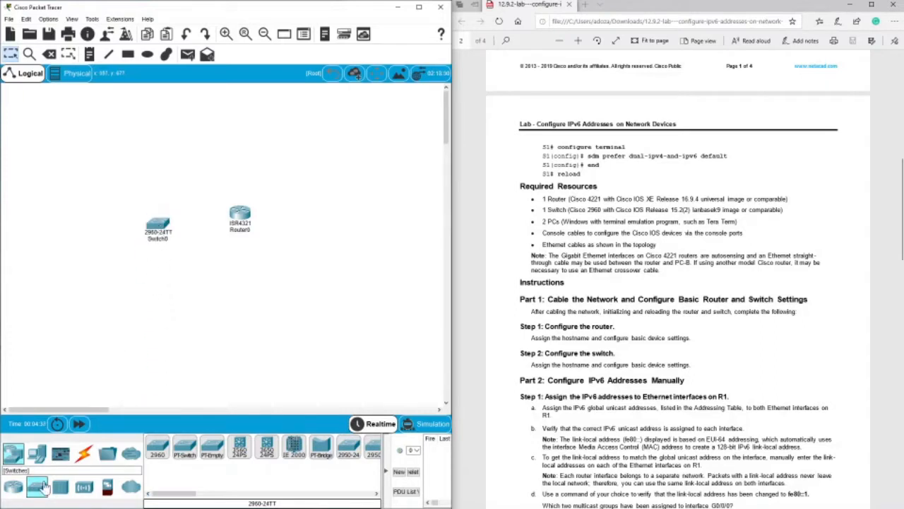
Place one PC left of the switch and another right of the router, and align the router with the row.
click(37, 453)
drag(157, 439, 47, 224)
drag(155, 457, 349, 226)
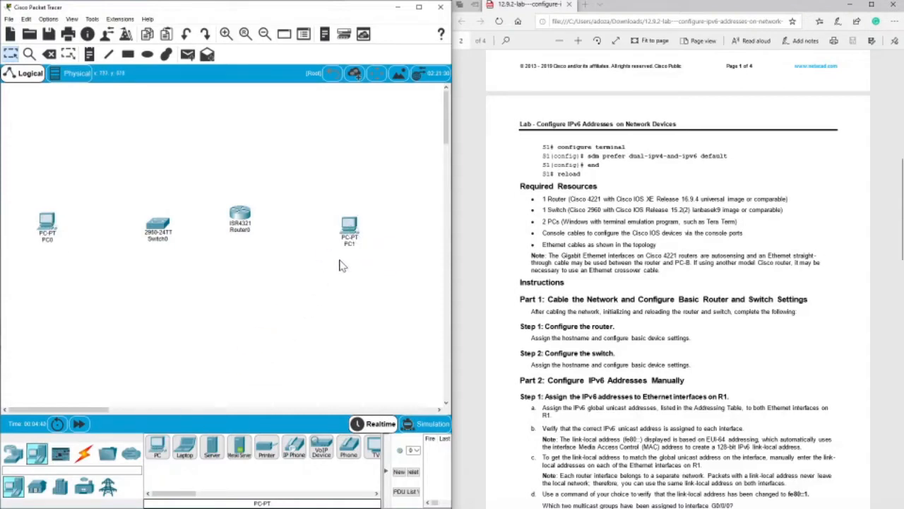
drag(240, 214, 241, 220)
Connect the router's GigabitEthernet0/0/0 to FastEthernet0 of the PC on its right with a copper straight-through cable, following the lab topology.
scroll(606, 205, up, 10)
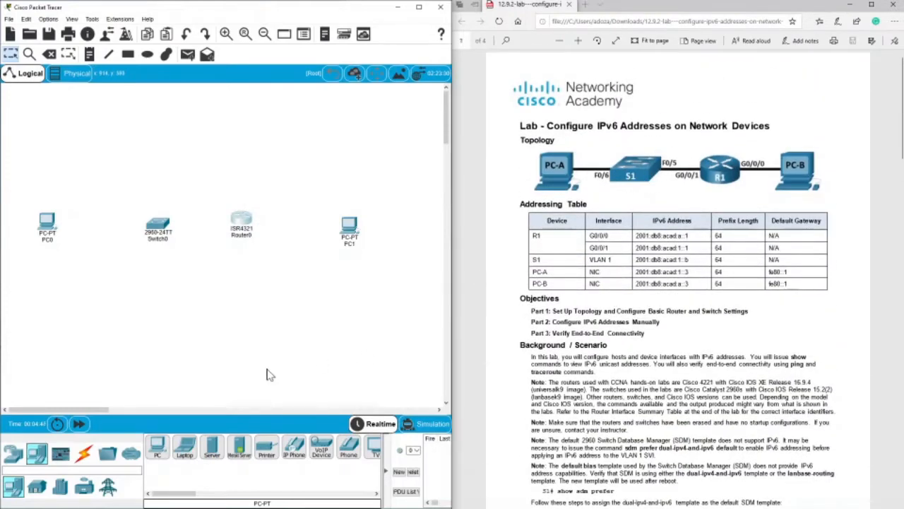
click(82, 454)
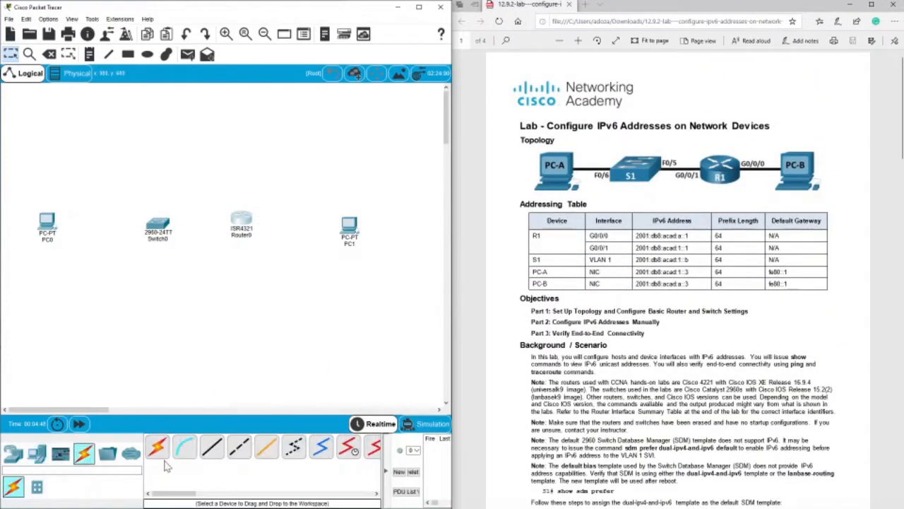
click(212, 447)
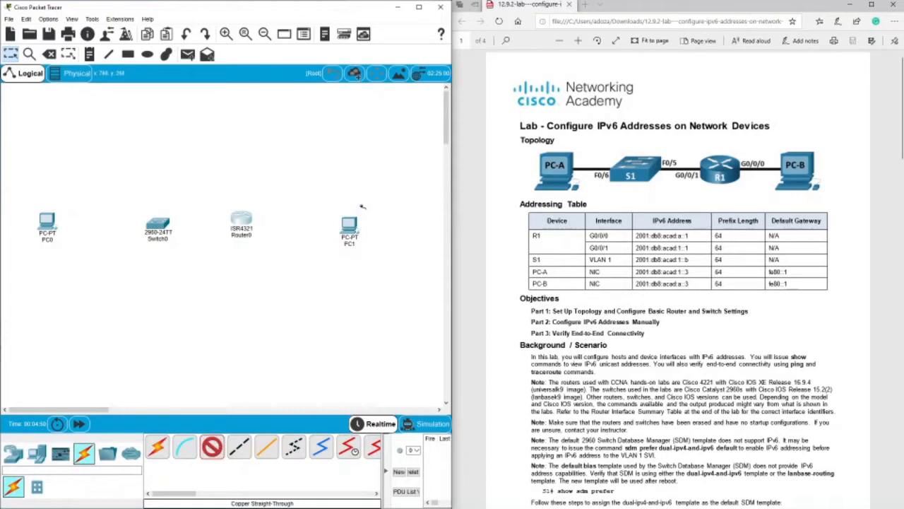
click(247, 223)
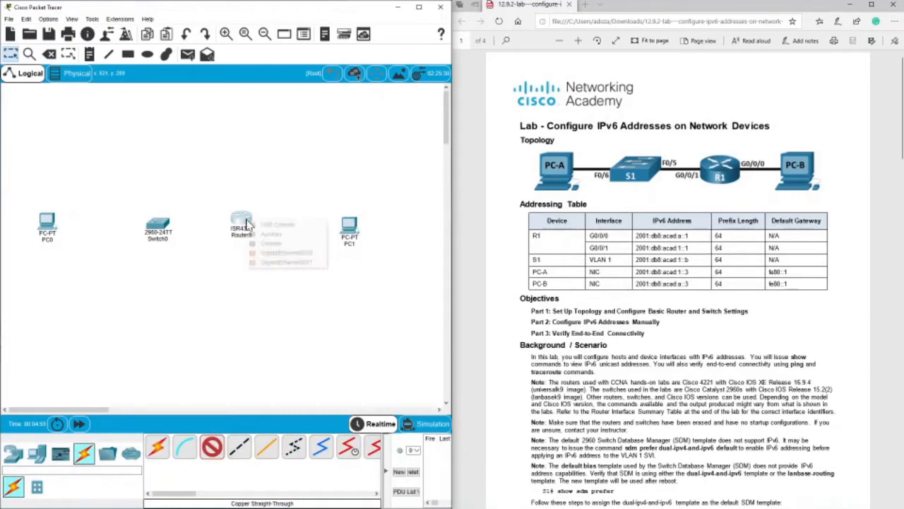
click(282, 252)
click(349, 227)
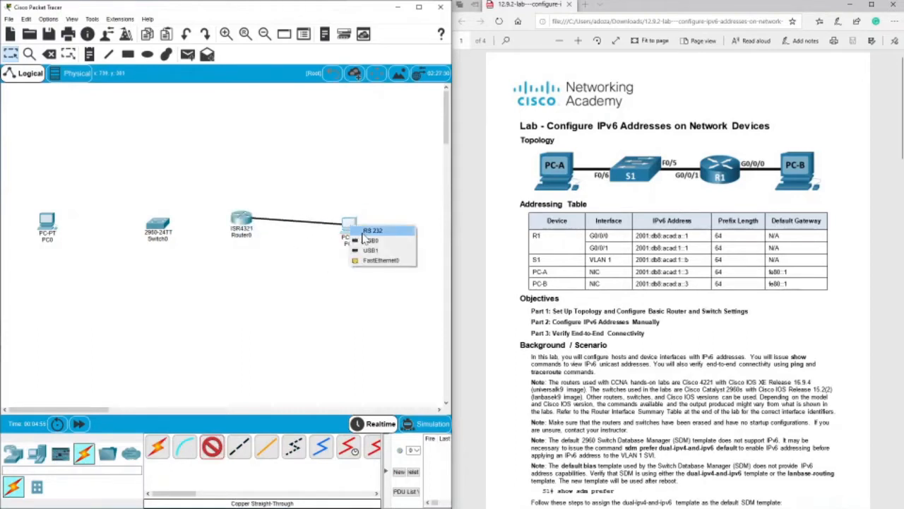
click(371, 260)
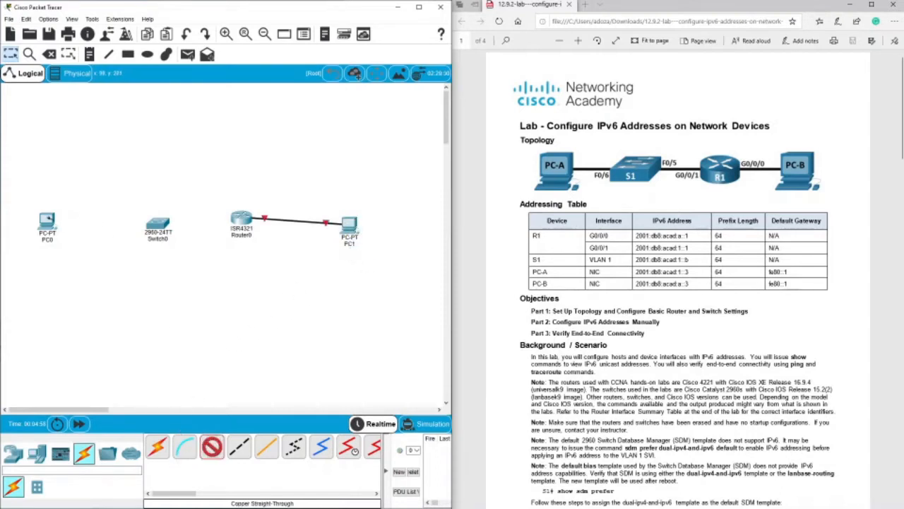
Connect the switch's FastEthernet0/6 to FastEthernet0 of the PC on its left with a copper straight-through cable.
click(159, 225)
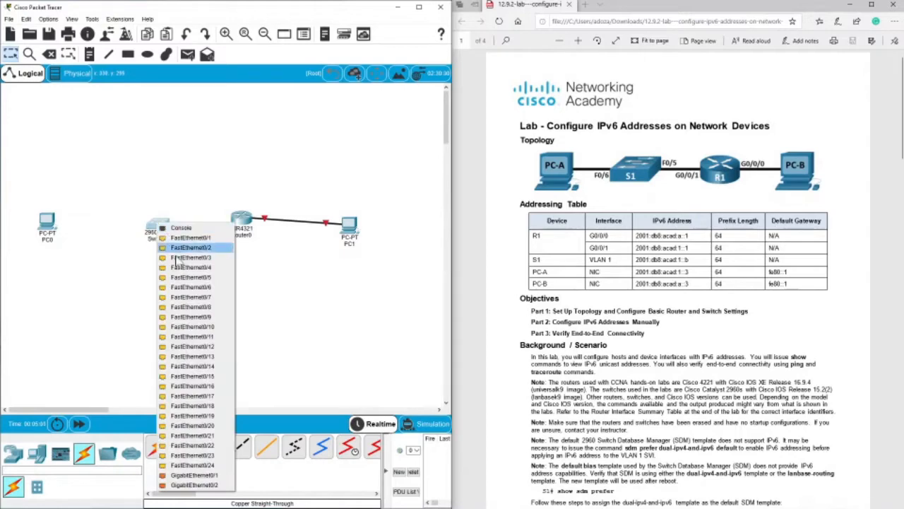
click(191, 287)
click(47, 220)
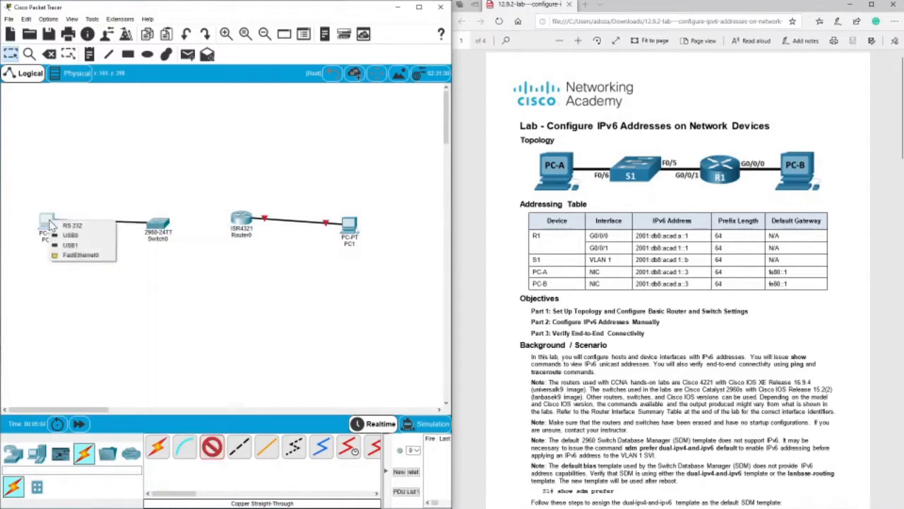
click(67, 254)
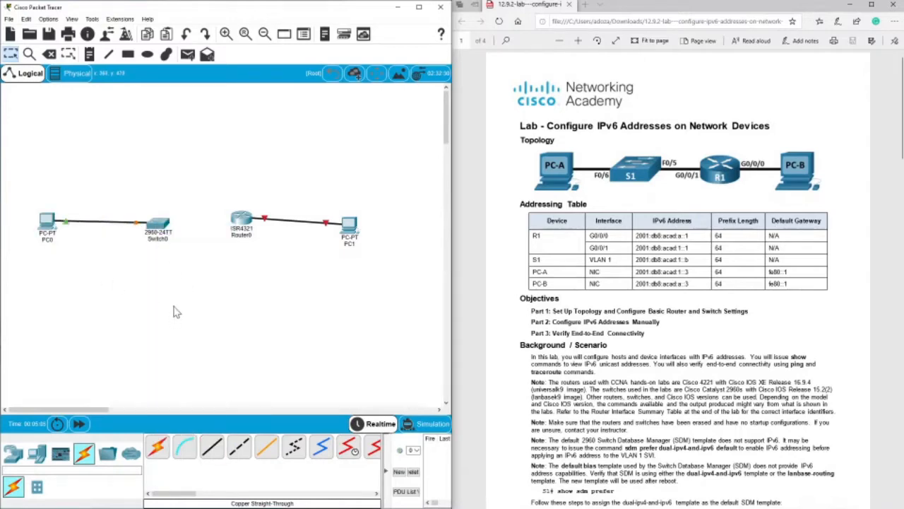
Connect the switch's FastEthernet0/5 to the router's GigabitEthernet0/0/1 with a copper straight-through cable, and level the rightmost PC with the router.
click(212, 447)
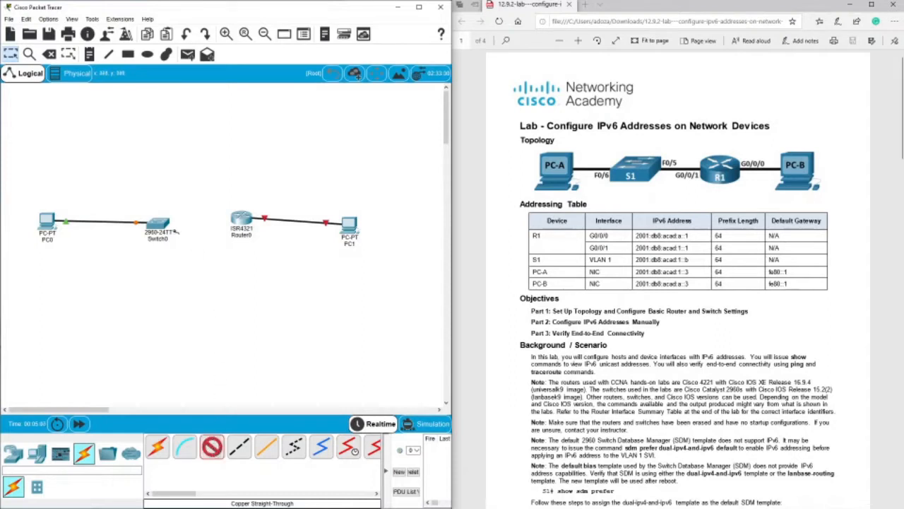
click(162, 223)
click(202, 276)
click(241, 218)
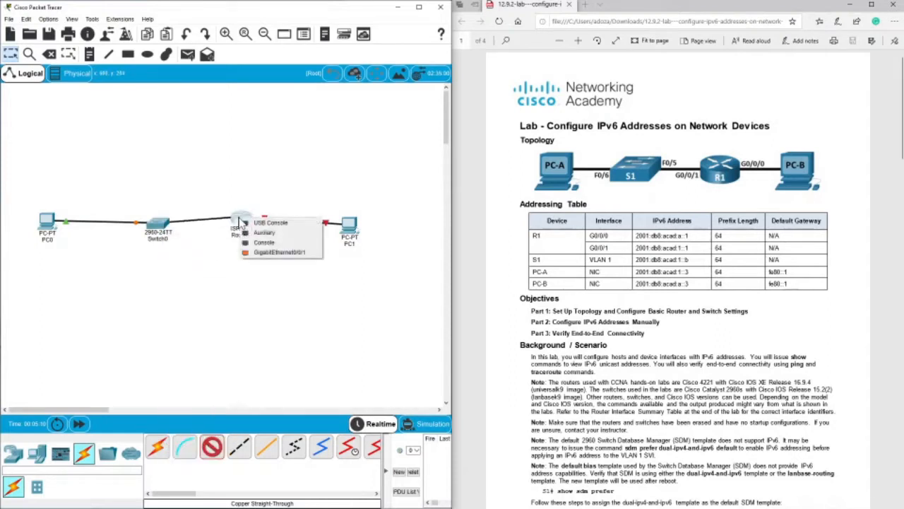
click(260, 252)
drag(341, 239, 351, 233)
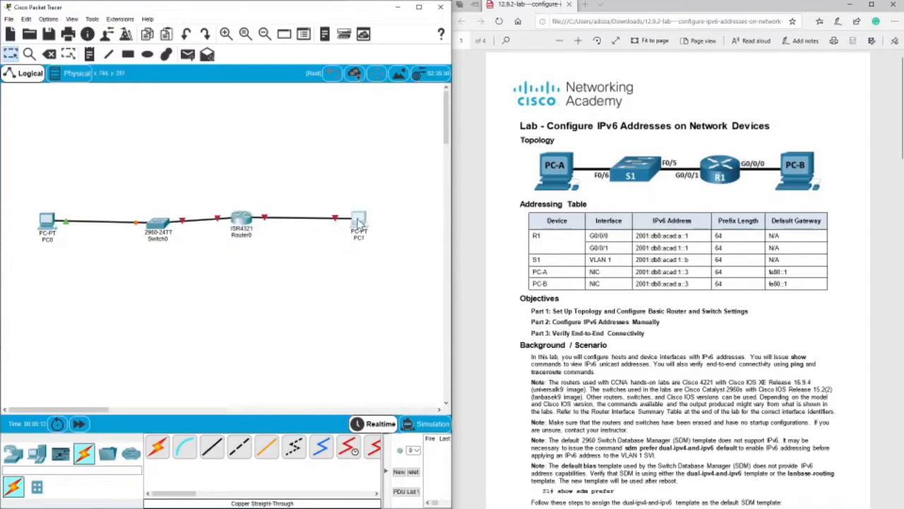
Straighten the router and switch within the device row, and rename the PC left of the switch as PC-A.
drag(241, 220, 243, 223)
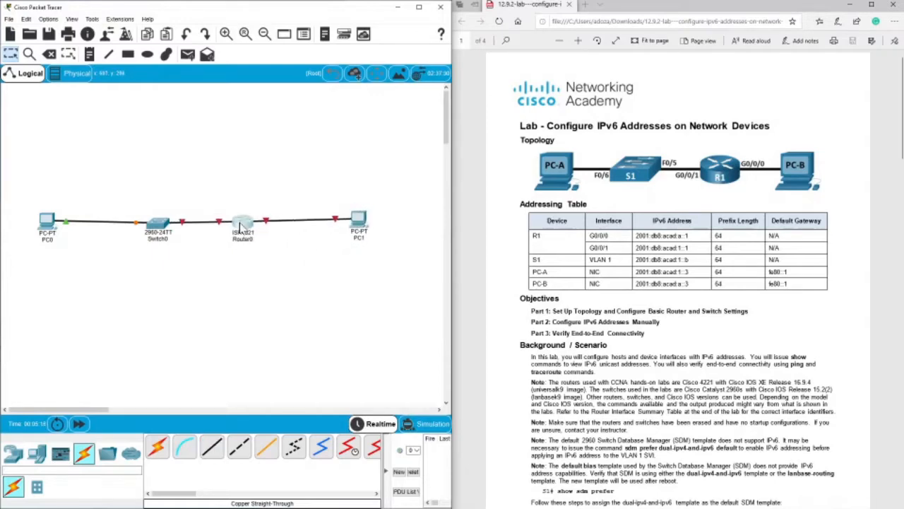
drag(152, 225, 149, 223)
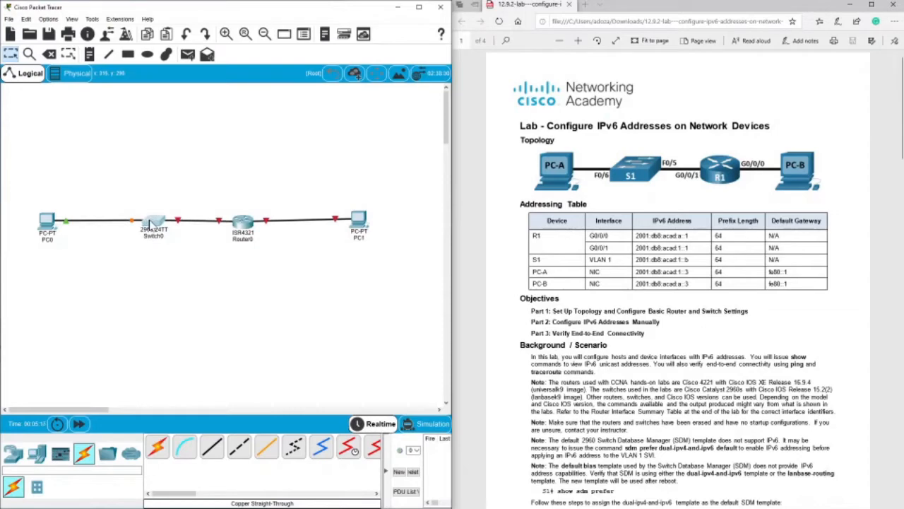
double_click(45, 233)
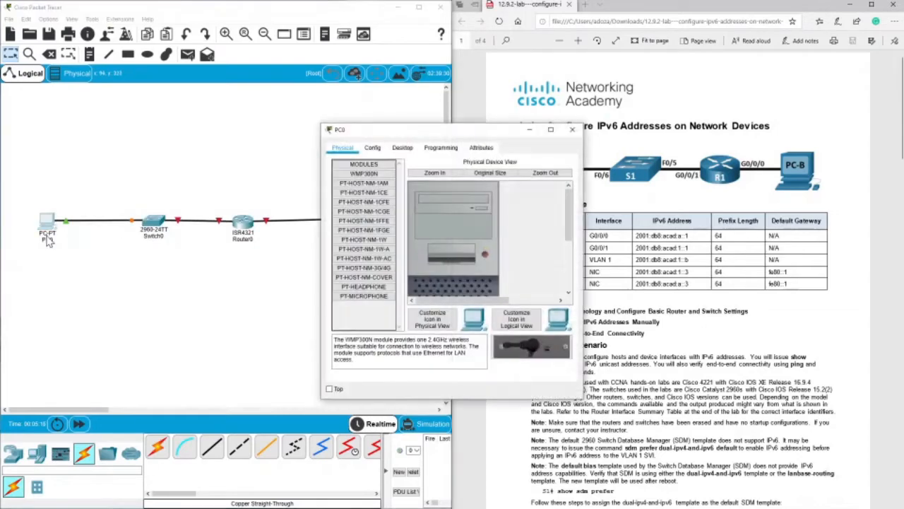
click(373, 147)
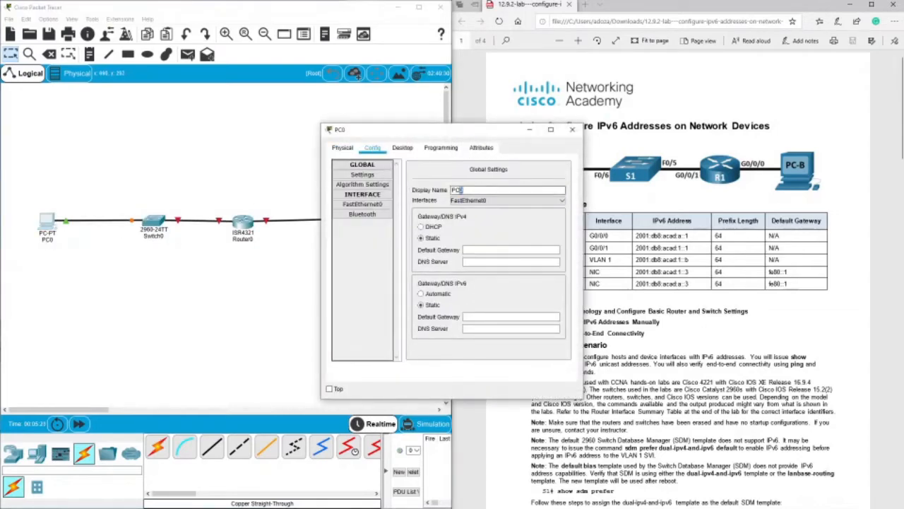
drag(459, 189, 450, 194)
text(C-A)
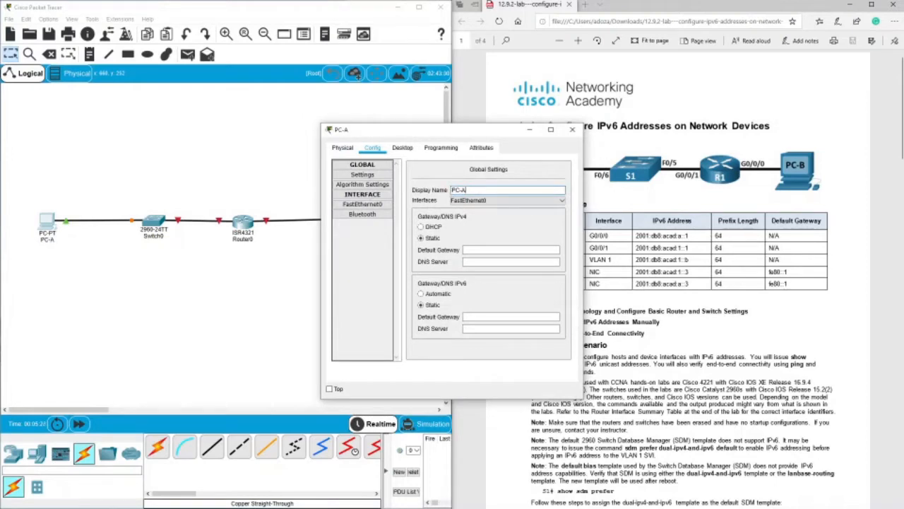
click(572, 129)
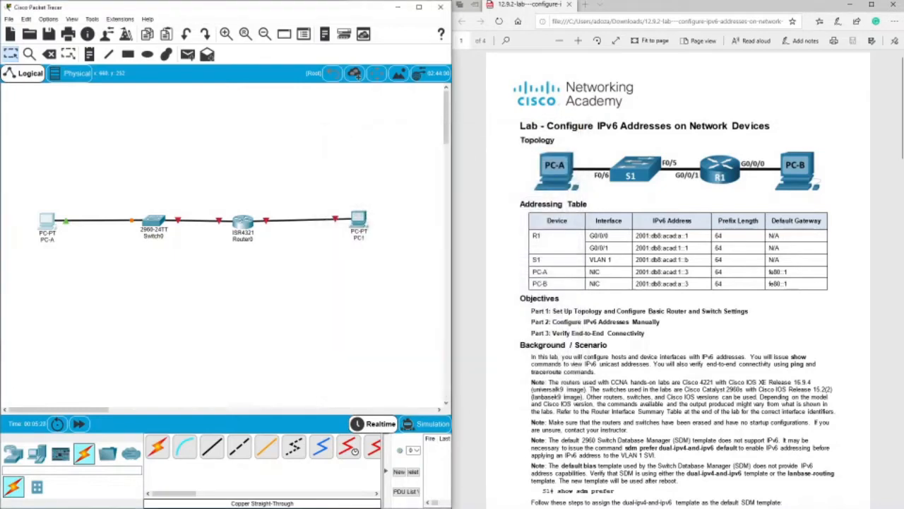
Rename the PC right of the router as PC-B and close its configuration window.
click(358, 220)
click(372, 147)
click(456, 190)
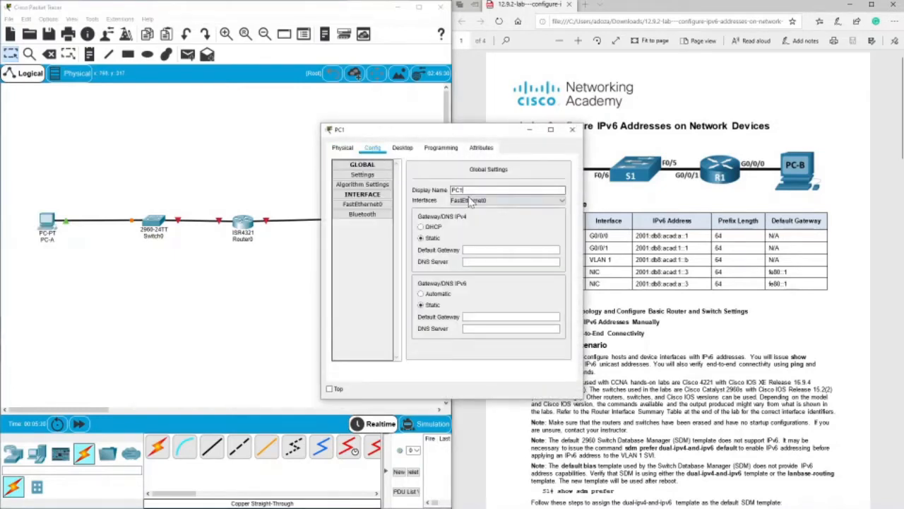
key(BackSpace)
text(-)
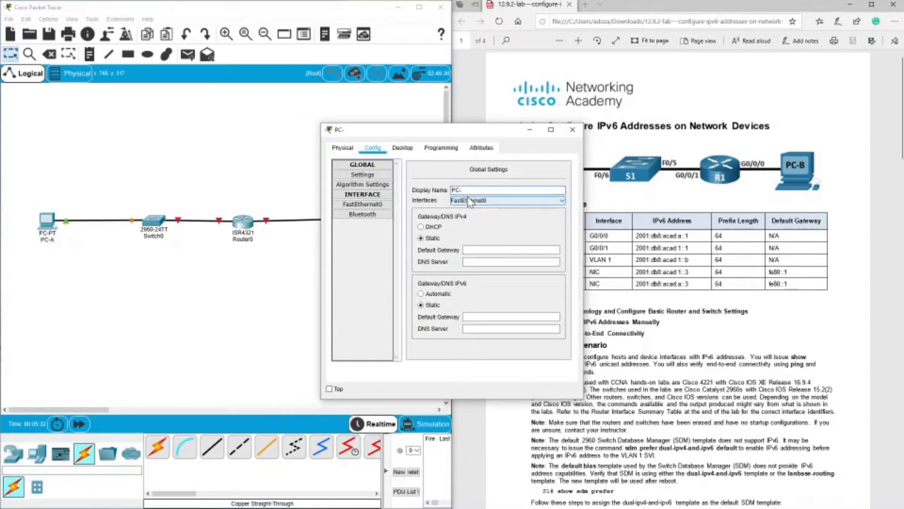
text(B)
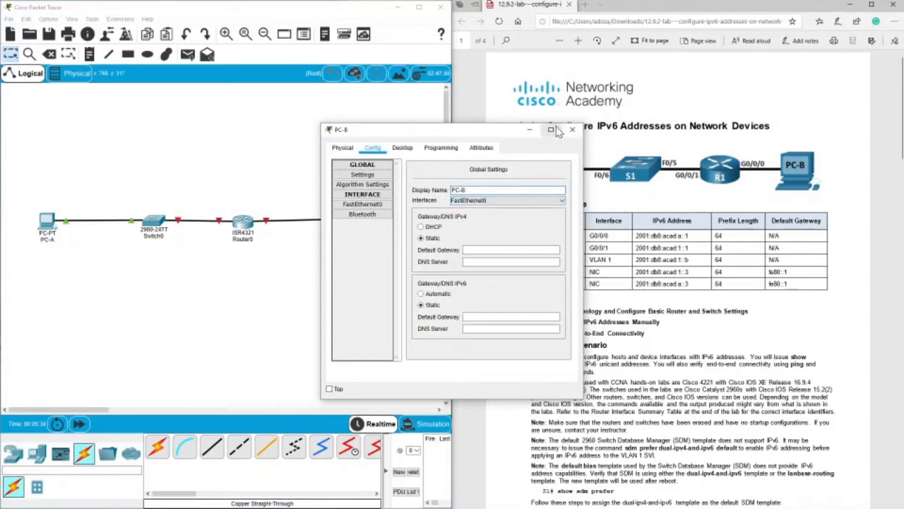
click(572, 130)
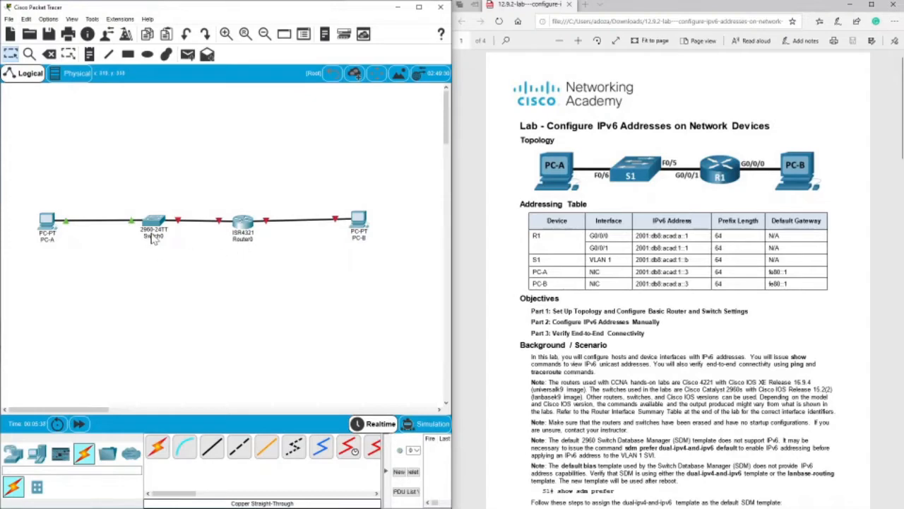
Open the router's command line, following the lab instructions, and answer no to the initial configuration dialog to reach the user prompt.
scroll(534, 357, down, 8)
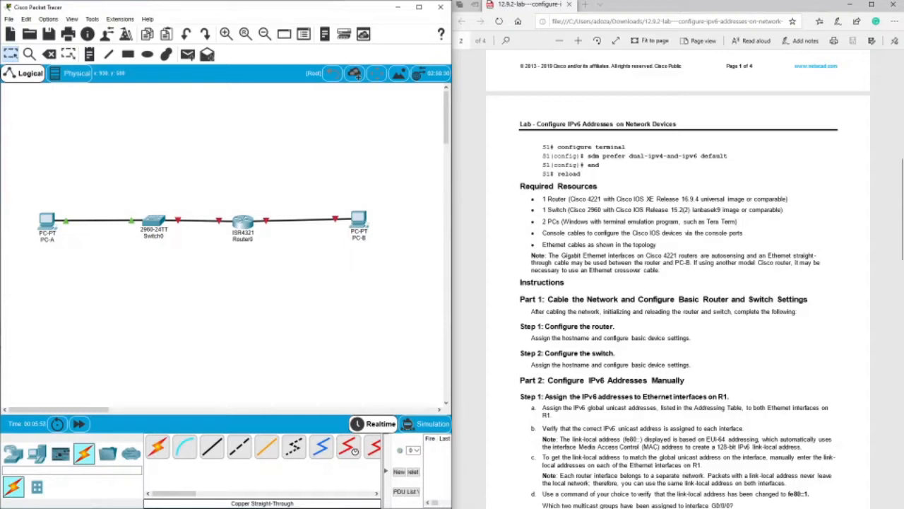
scroll(755, 318, down, 3)
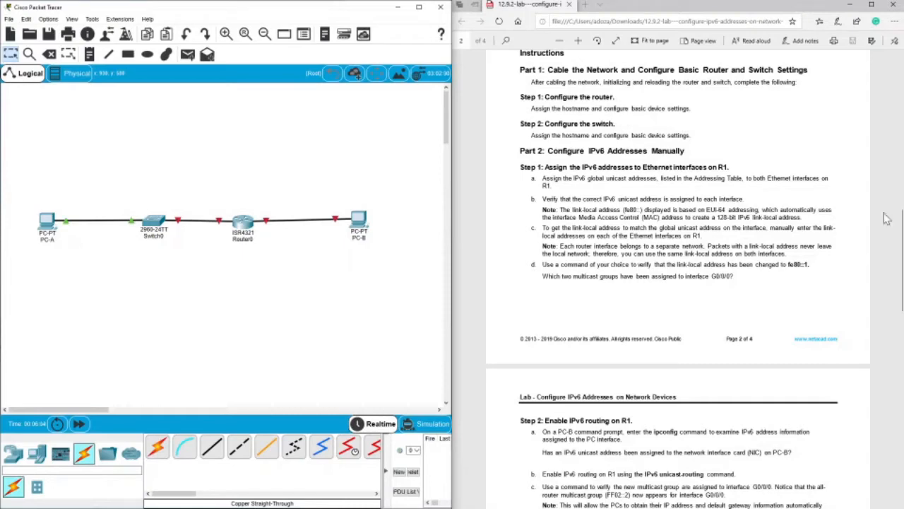
click(237, 223)
click(396, 147)
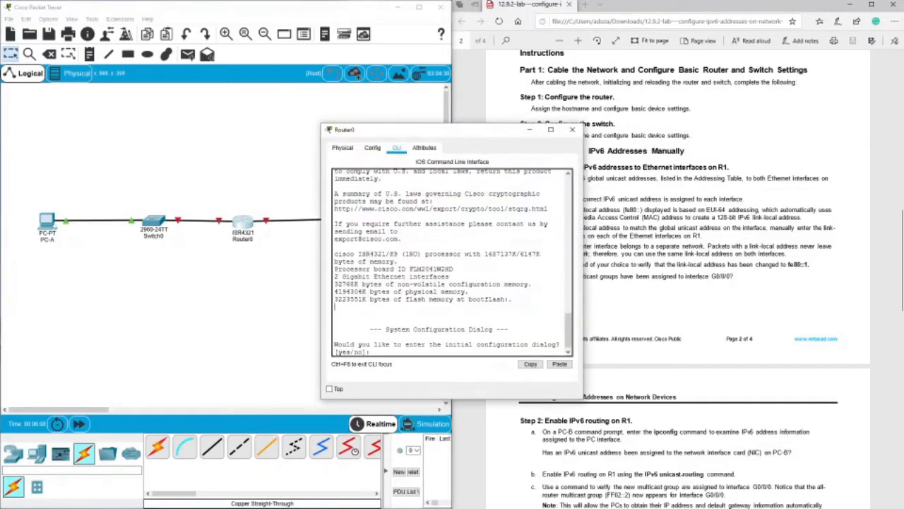
text(n0)
key(Return)
key(Return)
key(Return)
key(Return)
text(n)
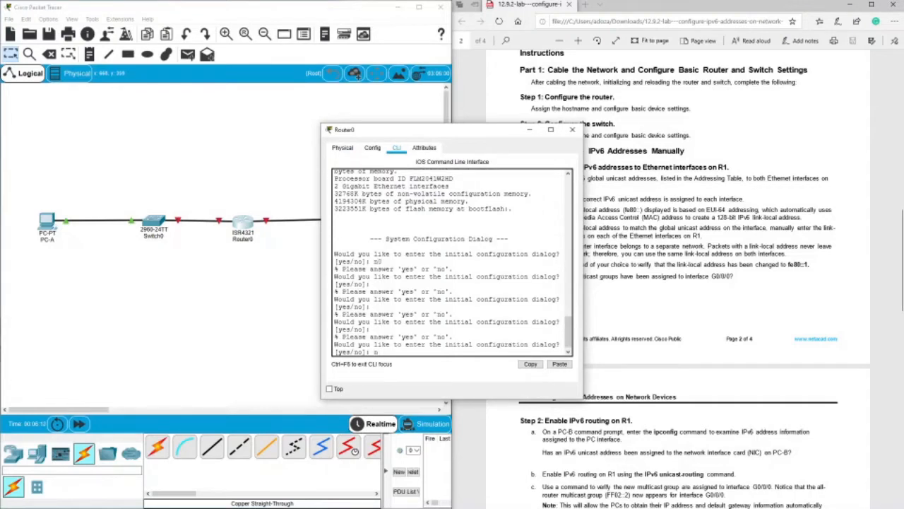
text(o)
key(Return)
key(Return)
key(Return)
key(Return)
key(Return)
key(Return)
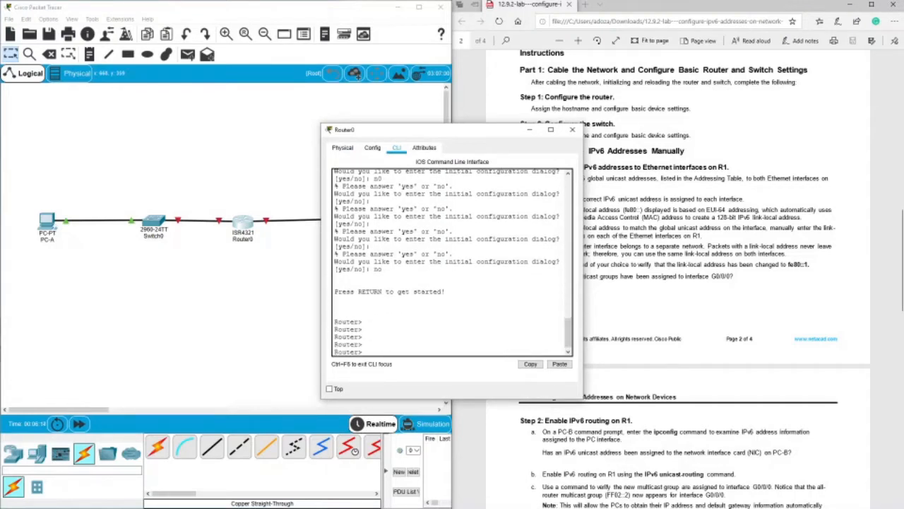
key(Return)
Enter the router's global configuration mode, set its hostname to R1, and close its window.
text(en)
key(Return)
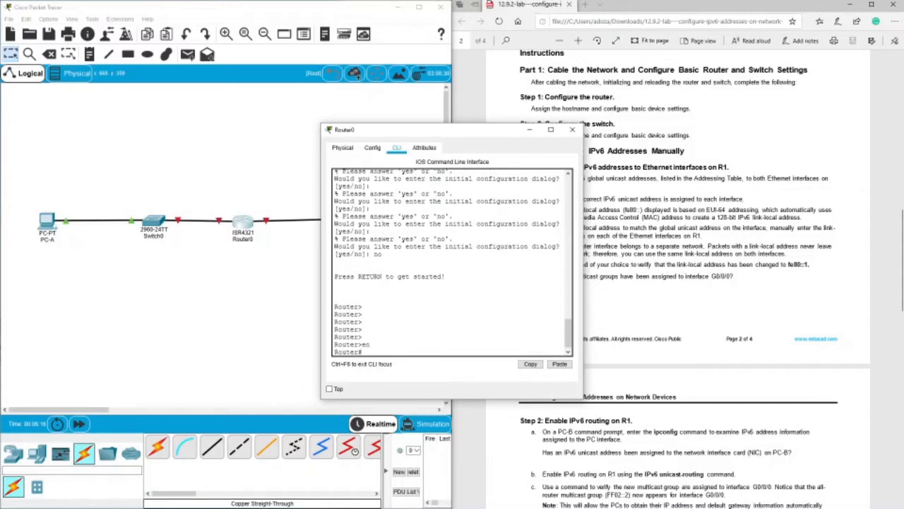
text(conf t)
key(Return)
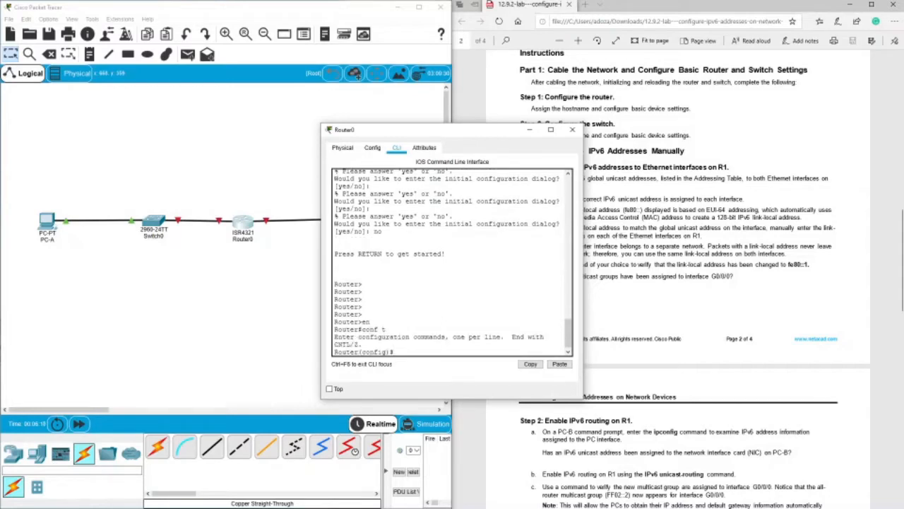
text(hos)
key(Tab)
key(BackSpace)
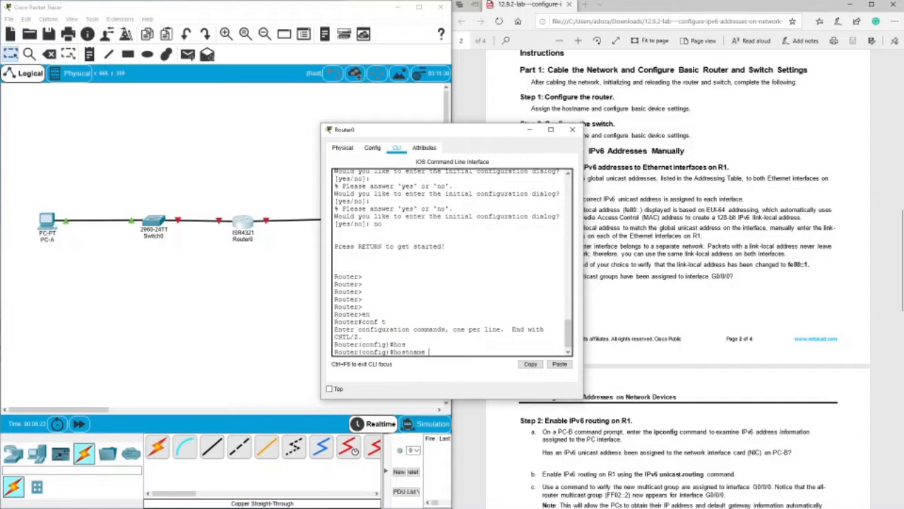
text(R1)
key(Return)
key(Return)
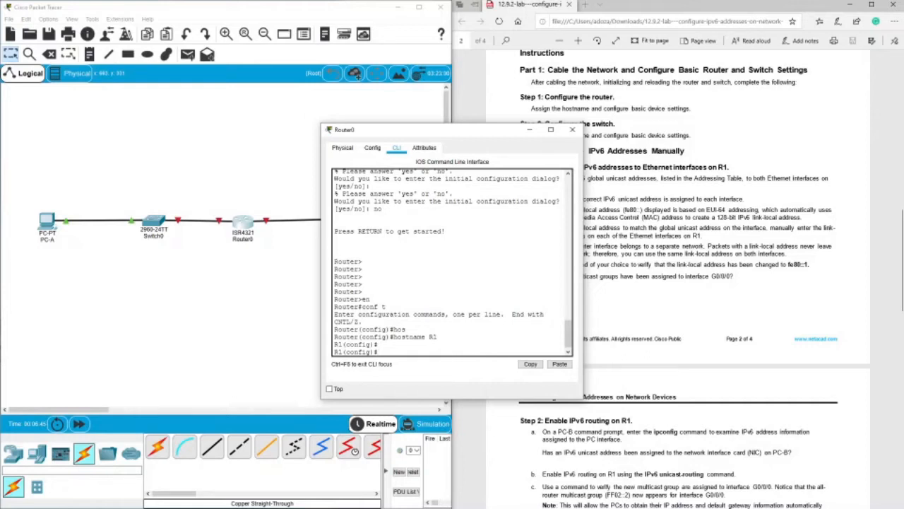
click(572, 129)
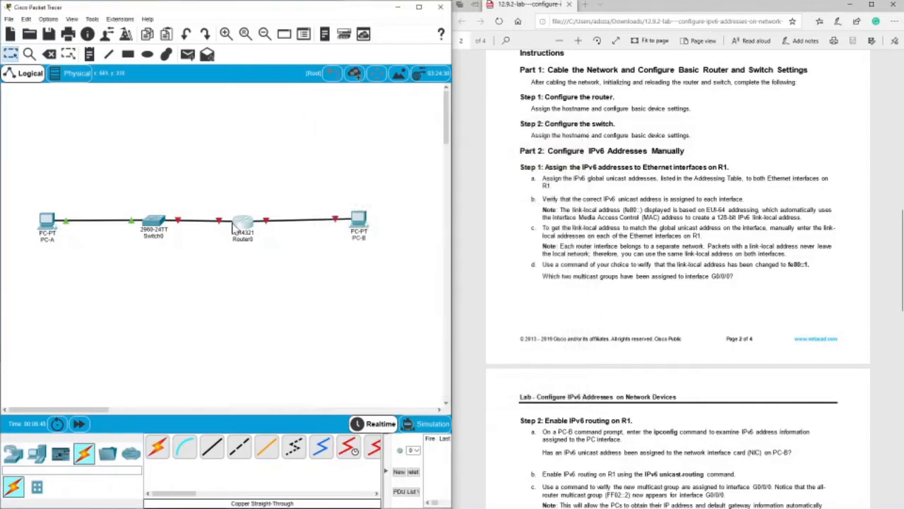
Open the switch's command line and enter global configuration mode with en and conf t.
click(154, 223)
click(396, 147)
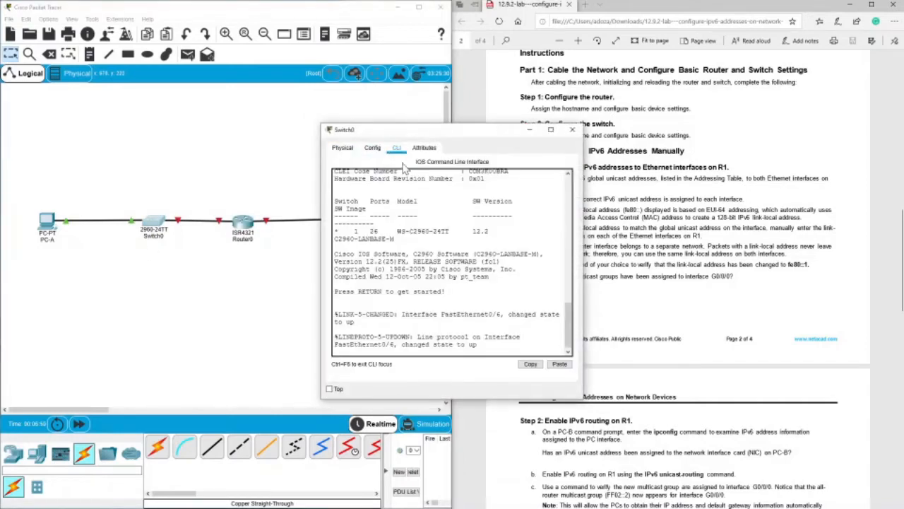
key(Return)
key(Return)
key(Return)
key(Return)
key(Return)
key(Return)
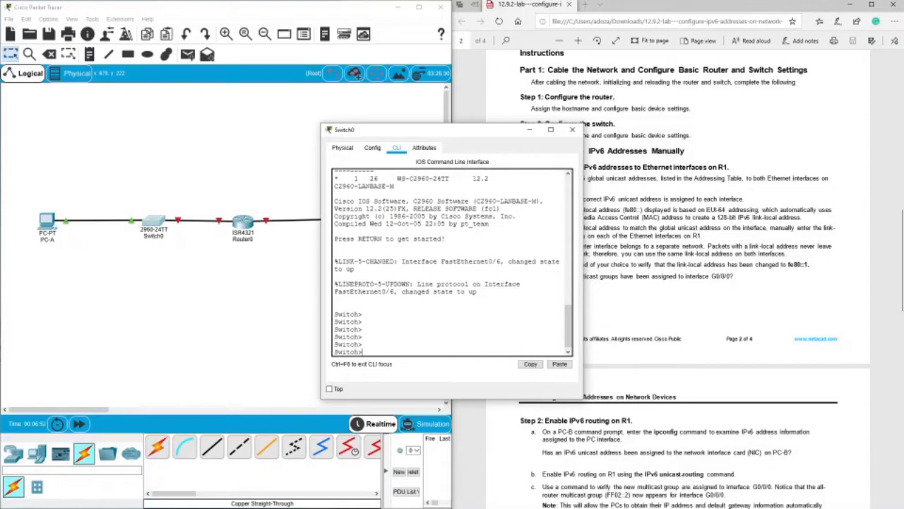
text(en)
key(Return)
text(cont t)
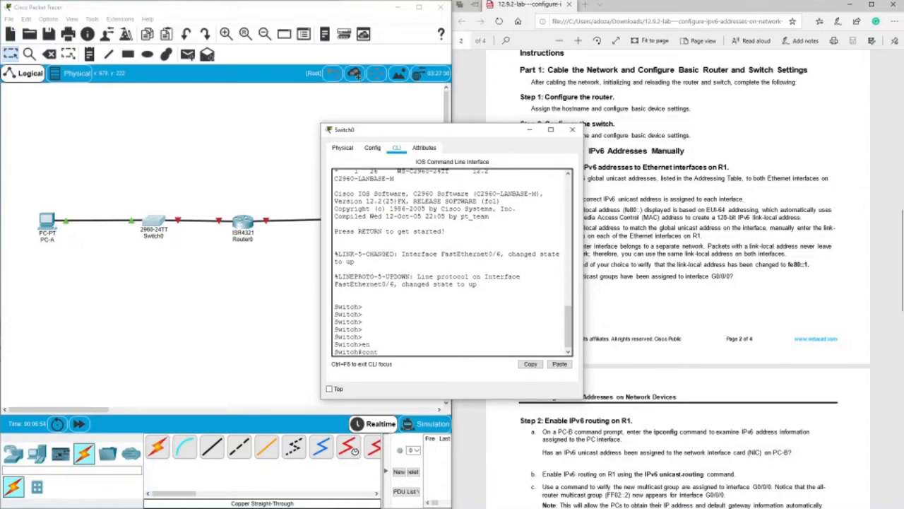
key(Return)
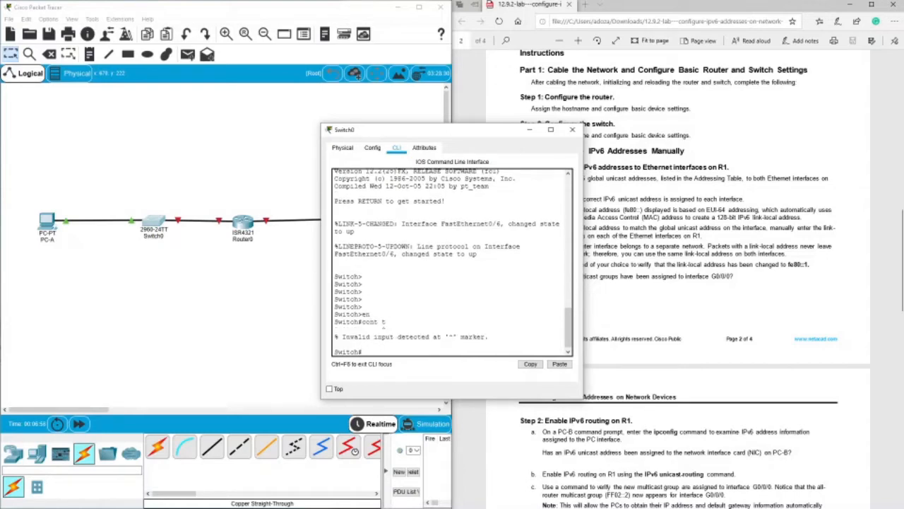
text(conf t)
key(Return)
text(hos)
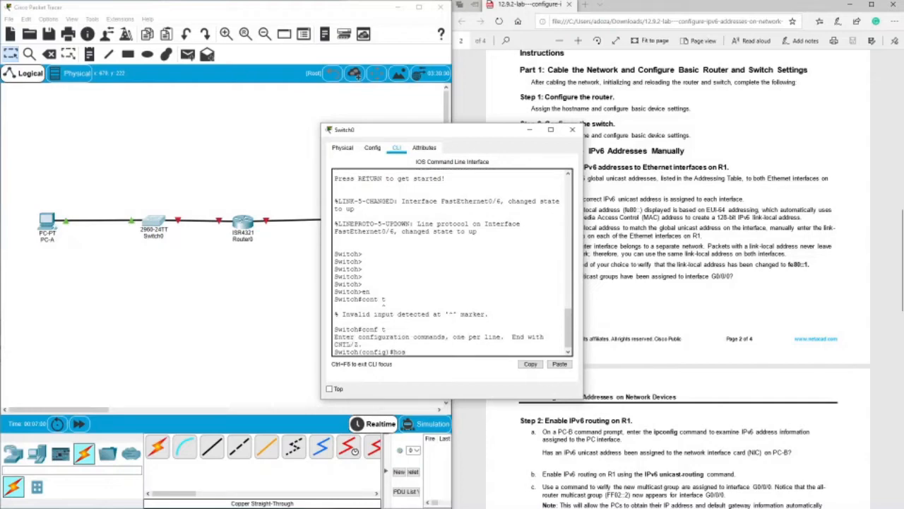
text(tname S2)
key(Return)
Set the switch's hostname to S1 and close its window.
key(Up)
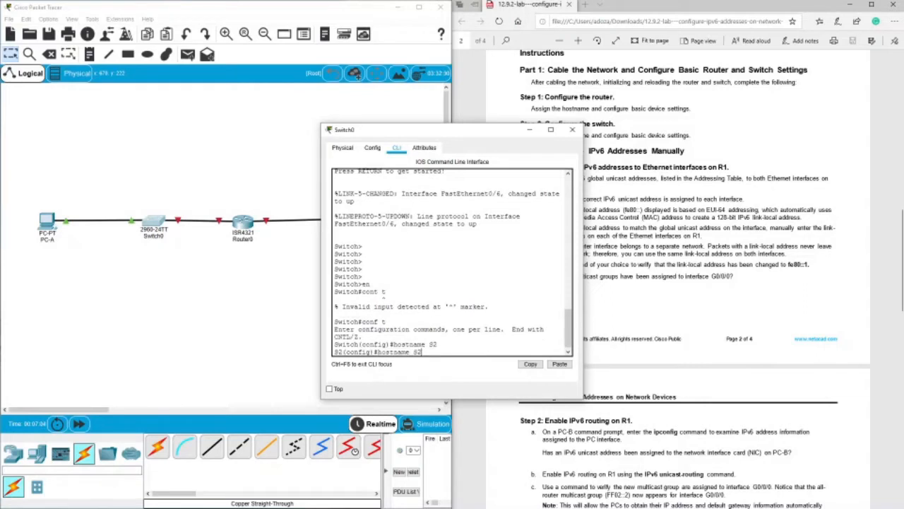
key(BackSpace)
text(1)
key(Return)
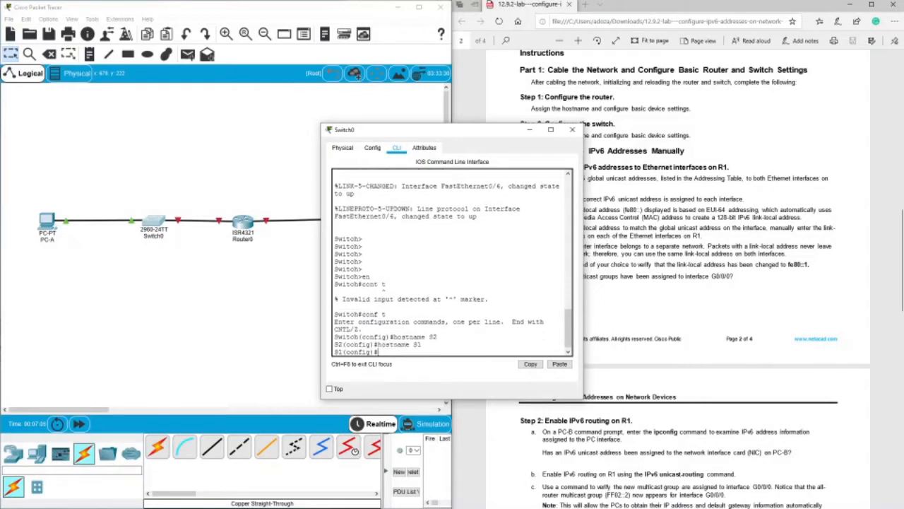
click(572, 129)
Return to the lab's addressing table and enter interface configuration mode for g0/0/0 on the router.
click(544, 190)
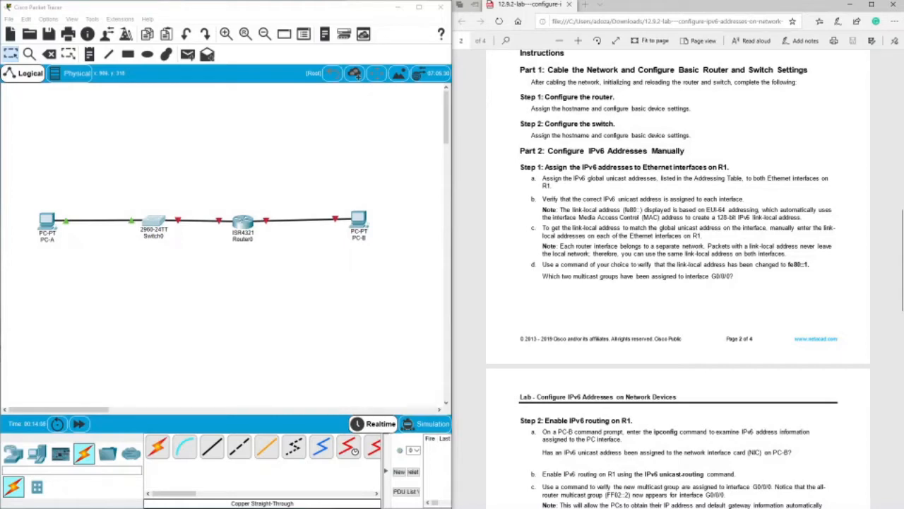
scroll(616, 210, up, 12)
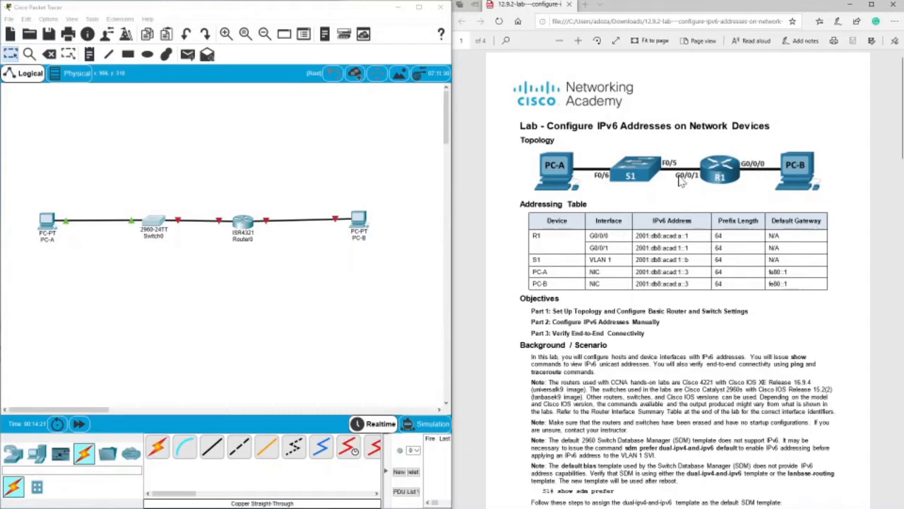
click(242, 222)
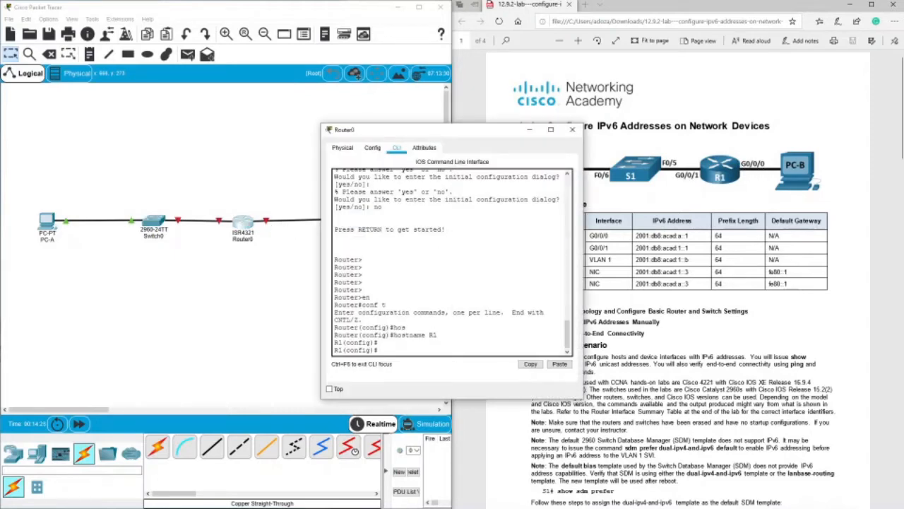
text(int g0/0/0)
key(Return)
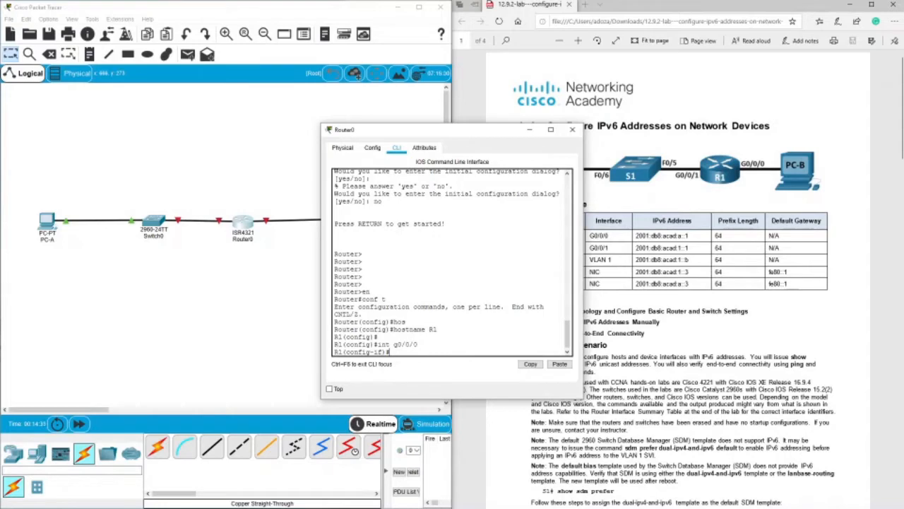
Assign IPv6 address 2001:db8:acad:a::1/64 to the router's g0/0/0 interface, copying the prefix from the lab's addressing table.
text(ipv6 add)
key(Tab)
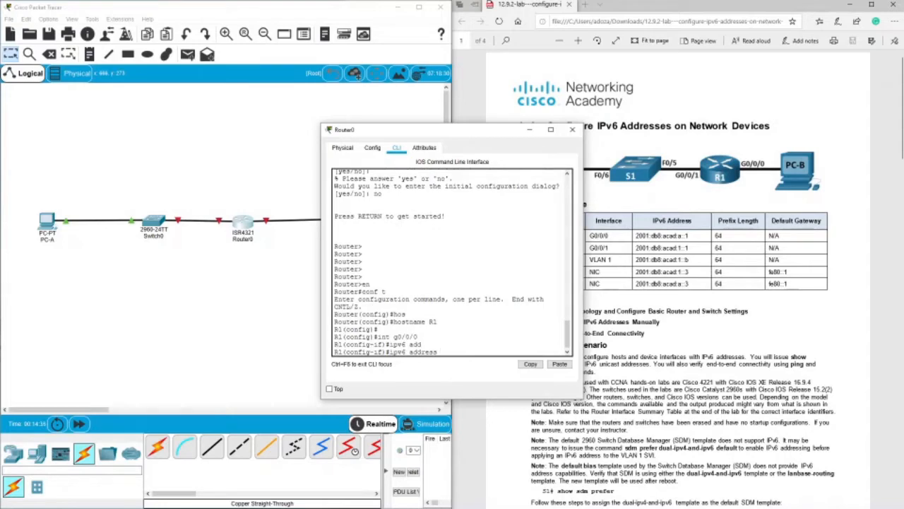
drag(472, 132, 333, 130)
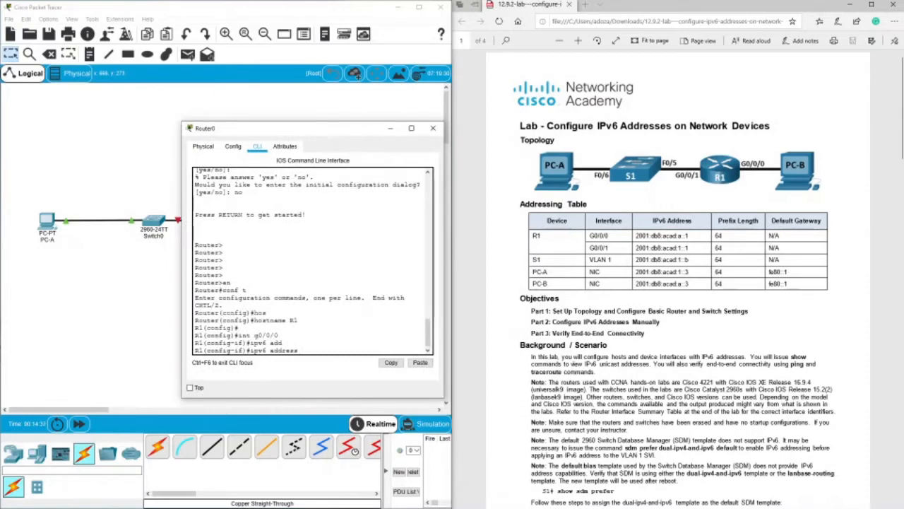
double_click(641, 239)
click(641, 240)
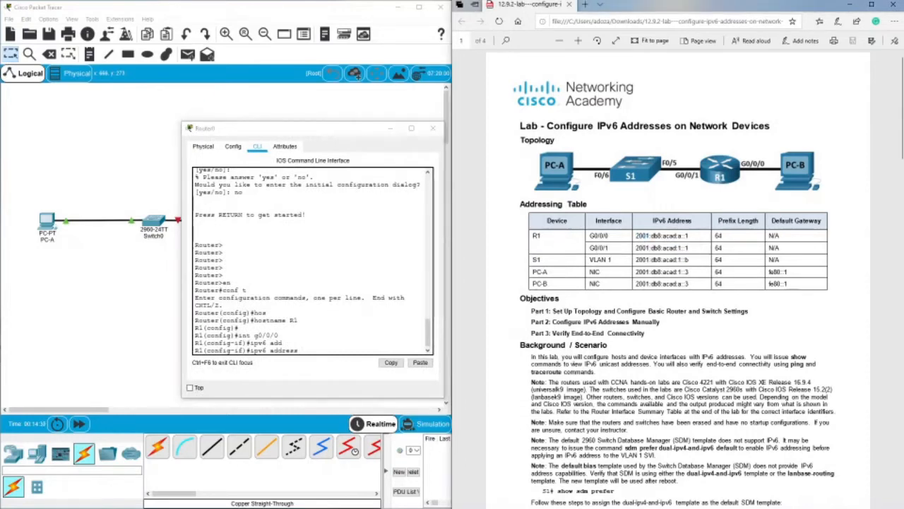
drag(684, 238, 637, 237)
key(ctrl+c)
right_click(640, 238)
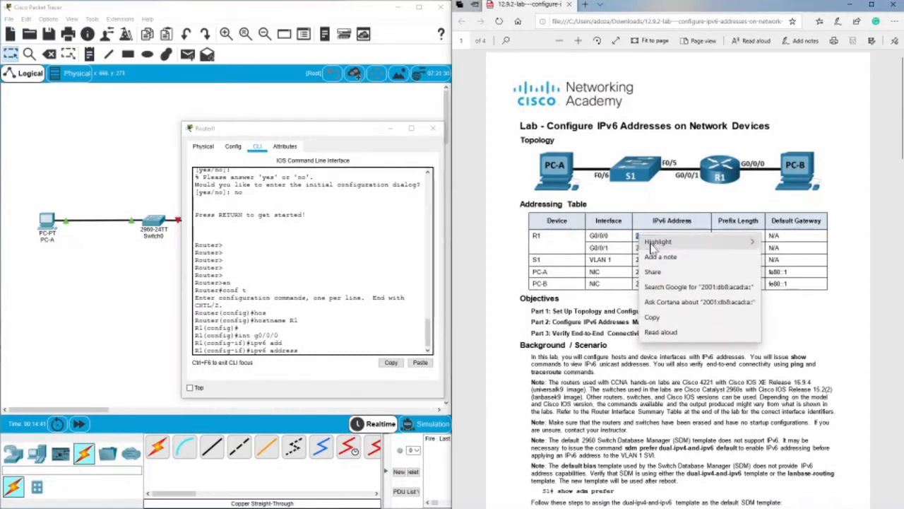
click(652, 317)
right_click(366, 348)
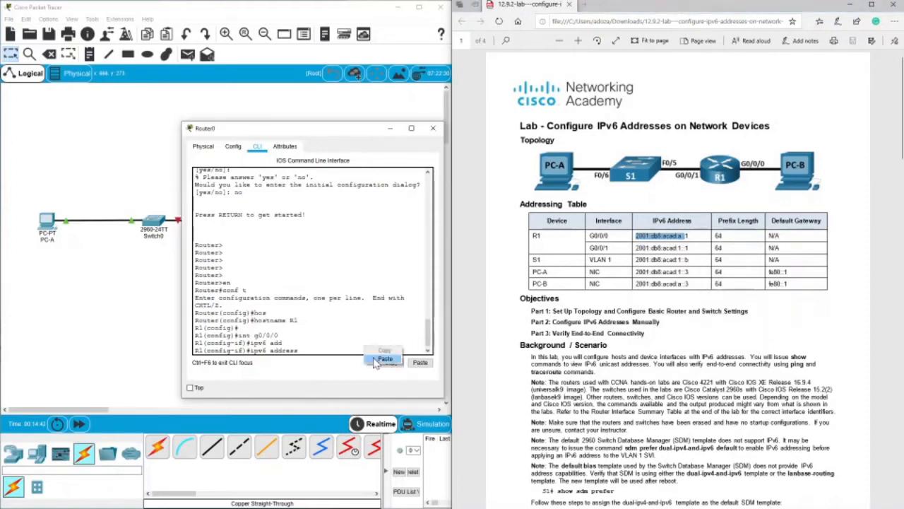
click(384, 360)
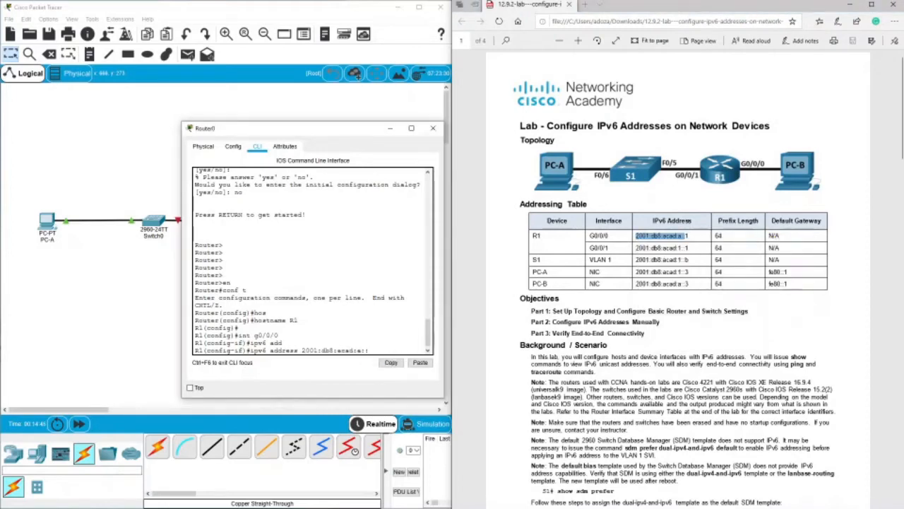
text(1/64)
key(Return)
Enable the router's g0/0/0 interface with no shutdown.
text(no s)
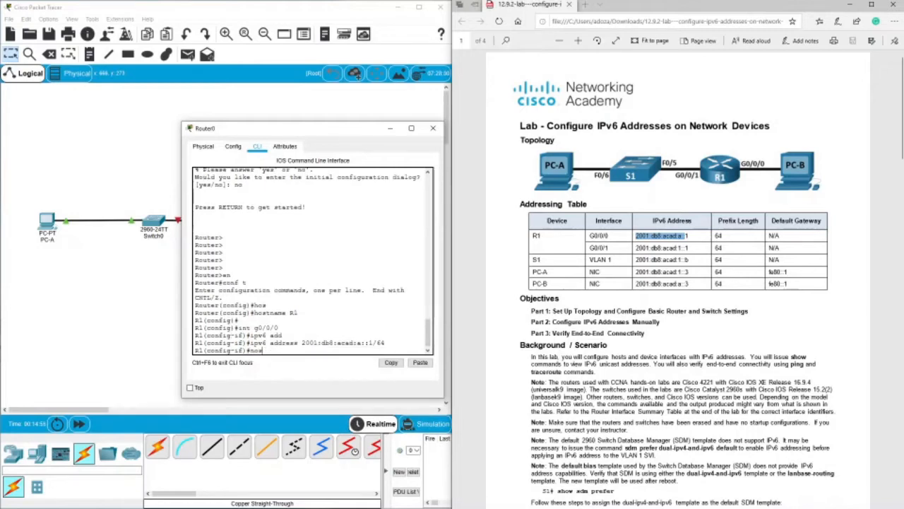
text(h)
key(Tab)
key(Return)
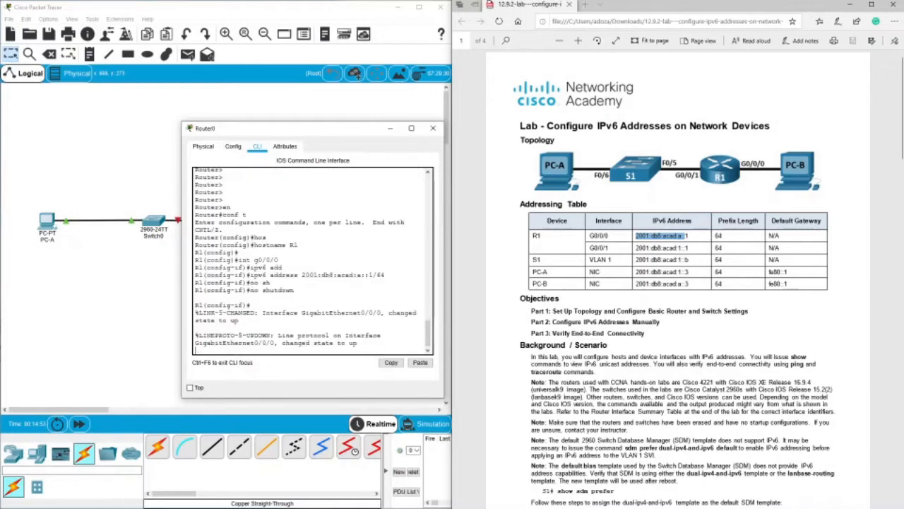
key(Return)
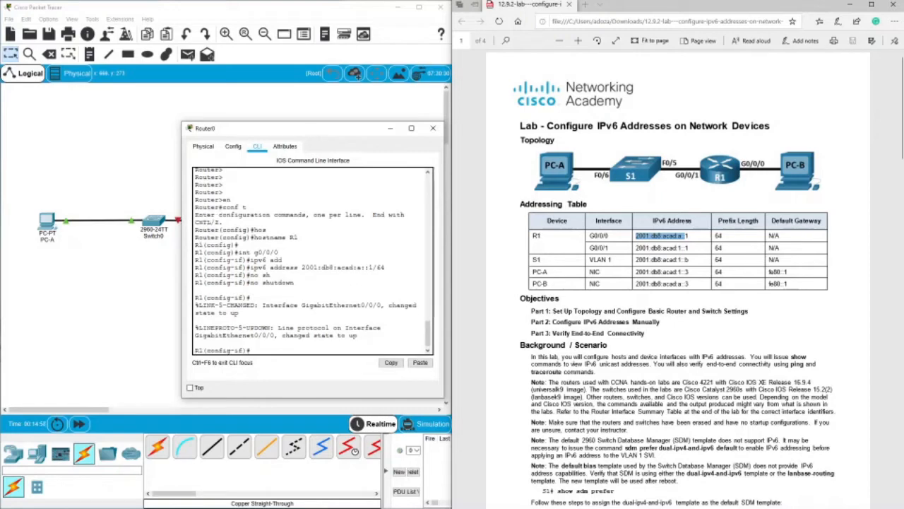
Enter interface g0/0/1 and assign it IPv6 address 2001:db8:acad:1::1/64 by recalling and editing the previous address command.
text(int g0/0/1)
key(Return)
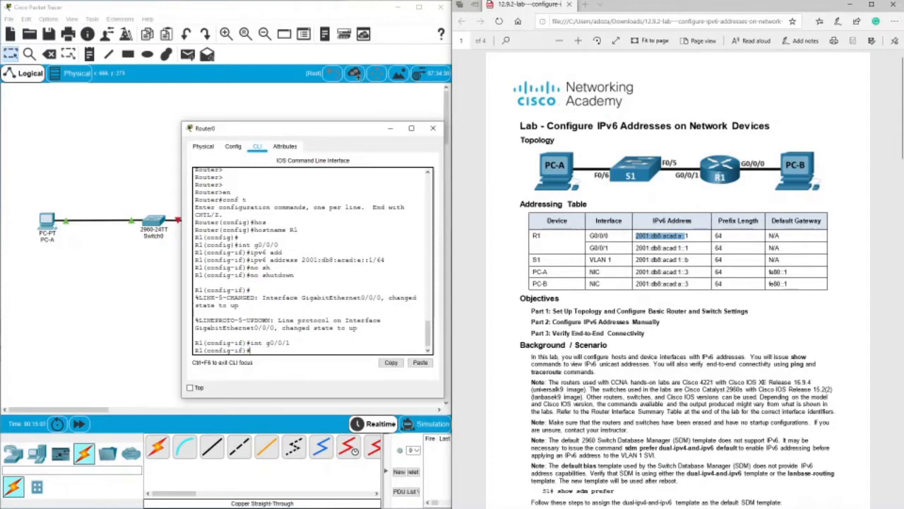
text(ipv6 address 2001:db8:acad:a::1/64)
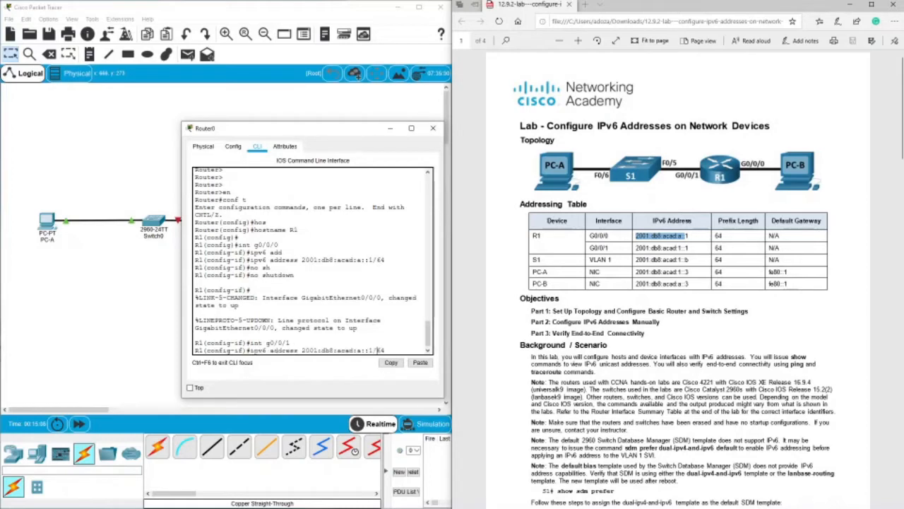
key(Left)
key(BackSpace)
text(1)
key(Right)
key(Right)
key(Right)
key(Return)
Enable the router's g0/0/1 interface with no shutdown.
text(no sh)
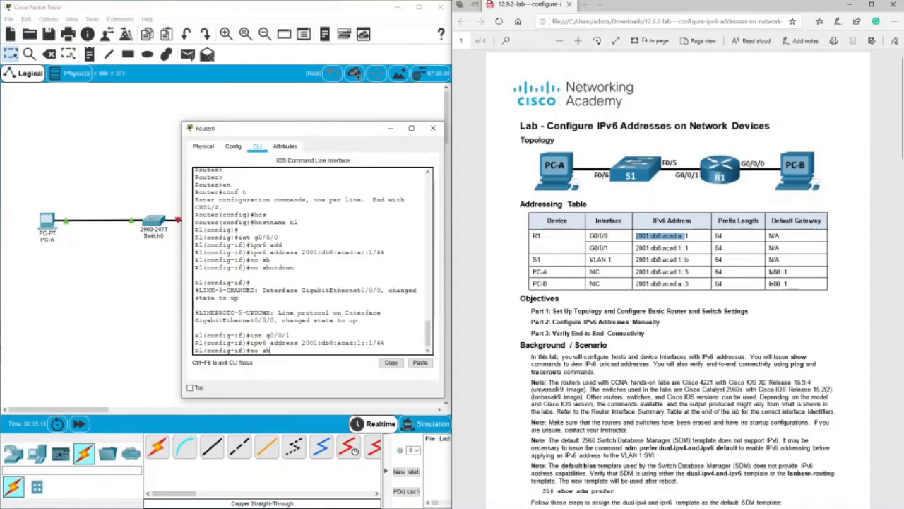
key(Tab)
key(Return)
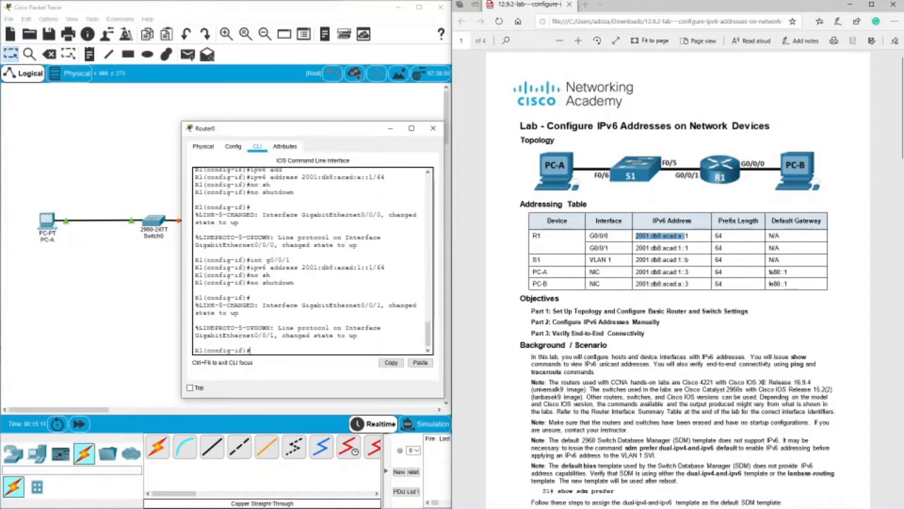
Consult Part 2, Step 1 of the lab instructions and exit the router's configuration modes to privileged EXEC mode.
scroll(678, 282, down, 10)
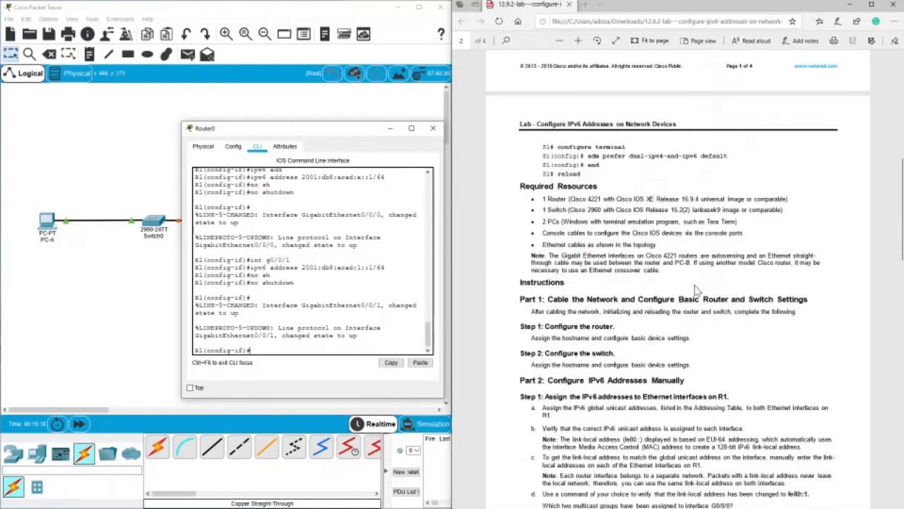
drag(542, 178, 575, 189)
click(574, 199)
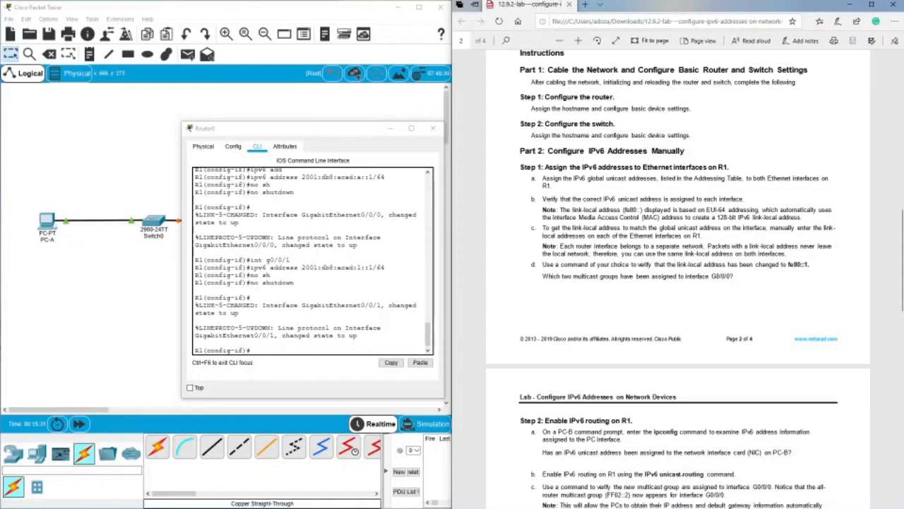
click(253, 350)
text(e)
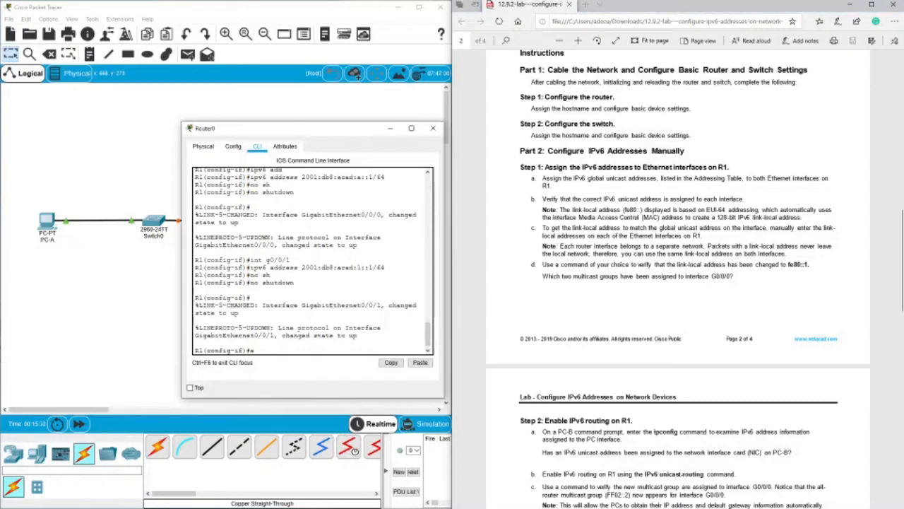
text(xit)
key(Return)
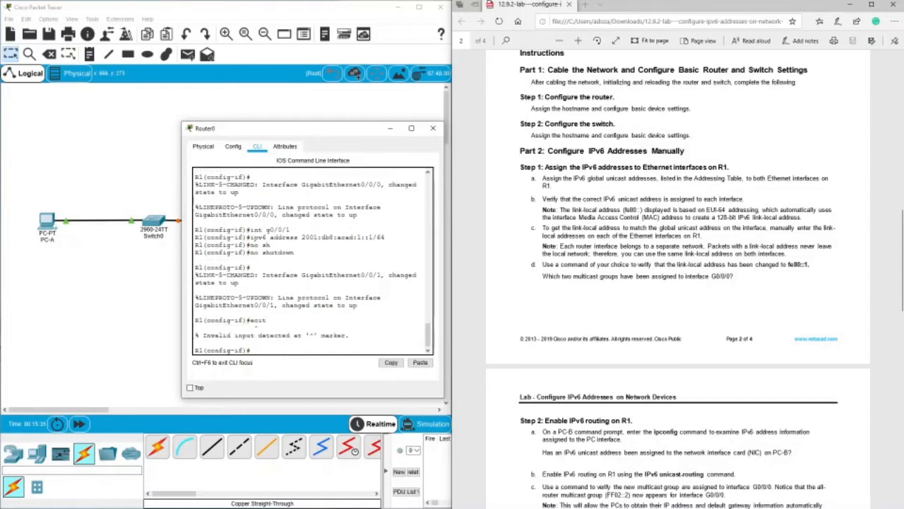
text(ecit)
key(Return)
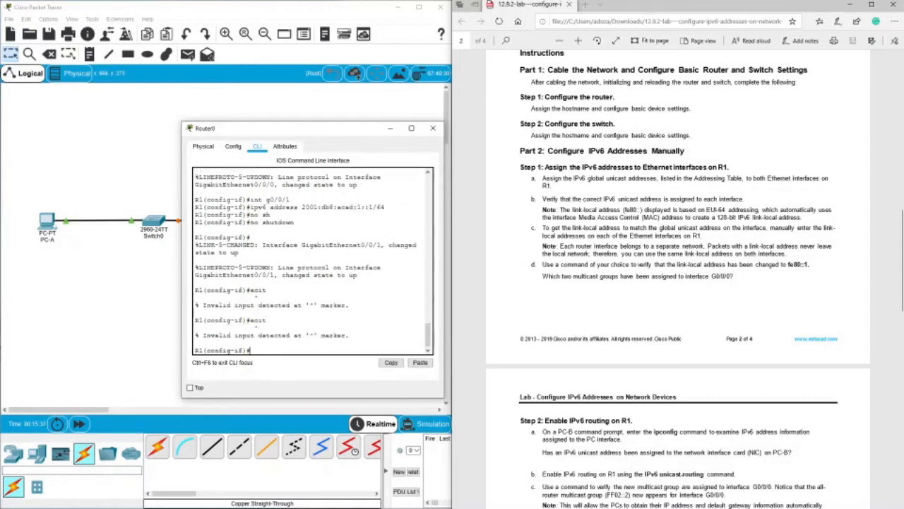
text(exit)
key(Return)
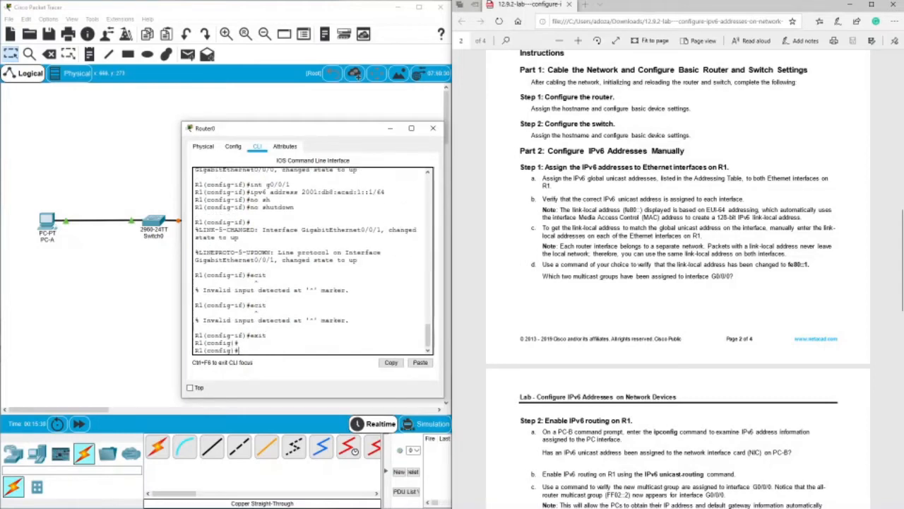
text(exit)
key(Return)
key(Return)
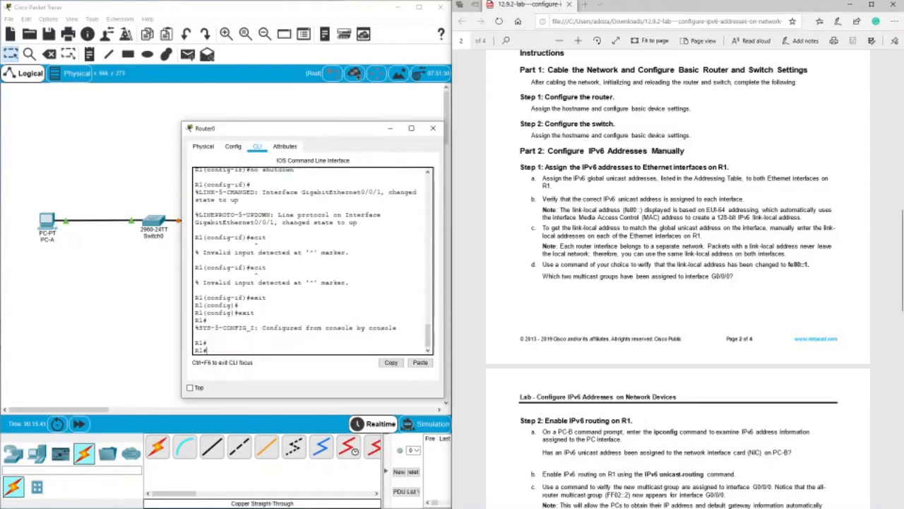
Display the brief IPv6 interface summary on R1 with show ipv6 int br.
text(show ipv6 in)
key(Tab)
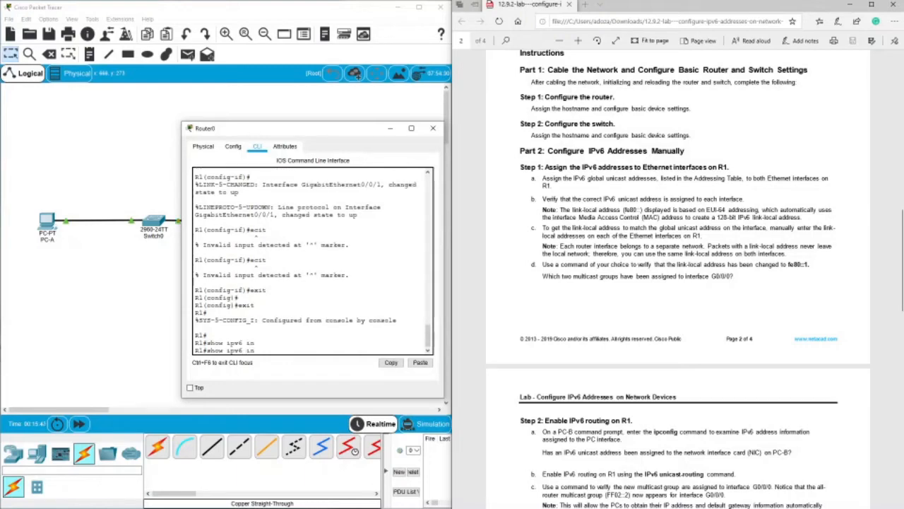
text(t breif)
key(Return)
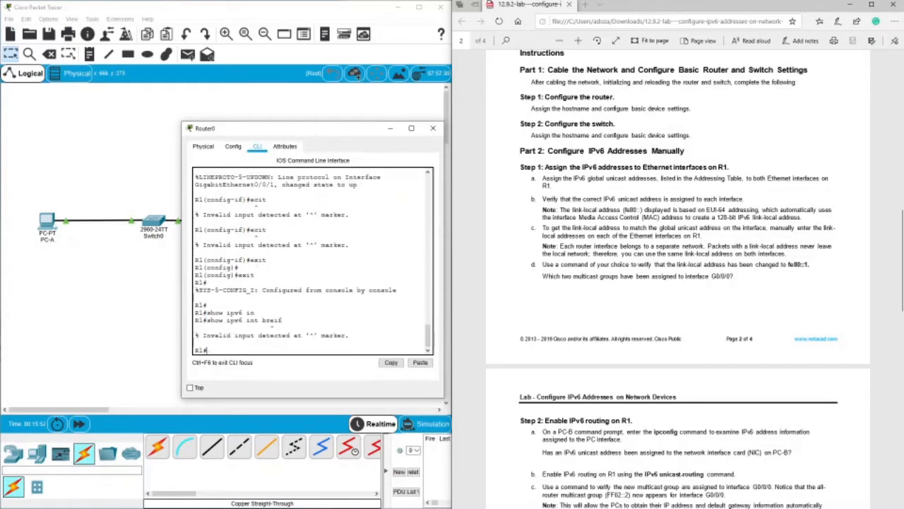
key(Up)
key(BackSpace)
key(BackSpace)
key(BackSpace)
key(Return)
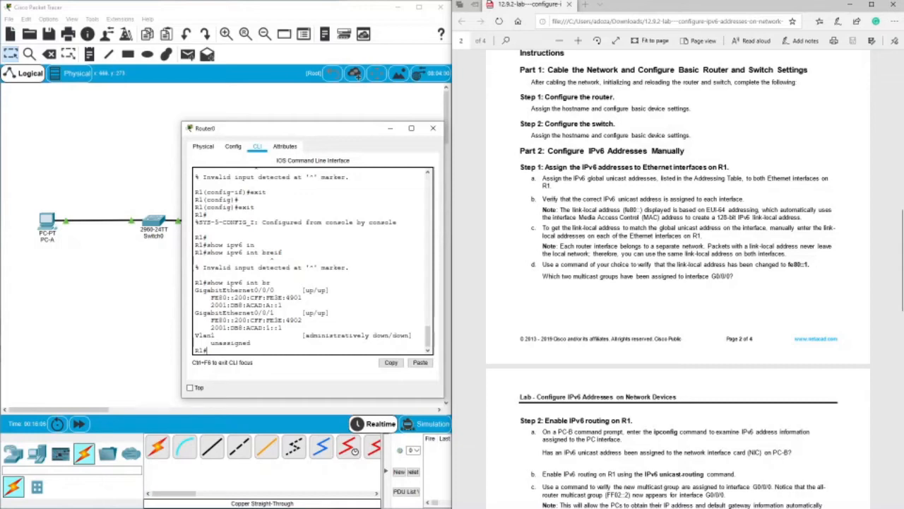
Examine the status, link-local addresses and global unicast addresses of GigabitEthernet0/0/0 and 0/0/1 in the interface summary.
drag(234, 253, 244, 252)
drag(303, 289, 327, 289)
drag(242, 290, 275, 290)
drag(210, 304, 283, 304)
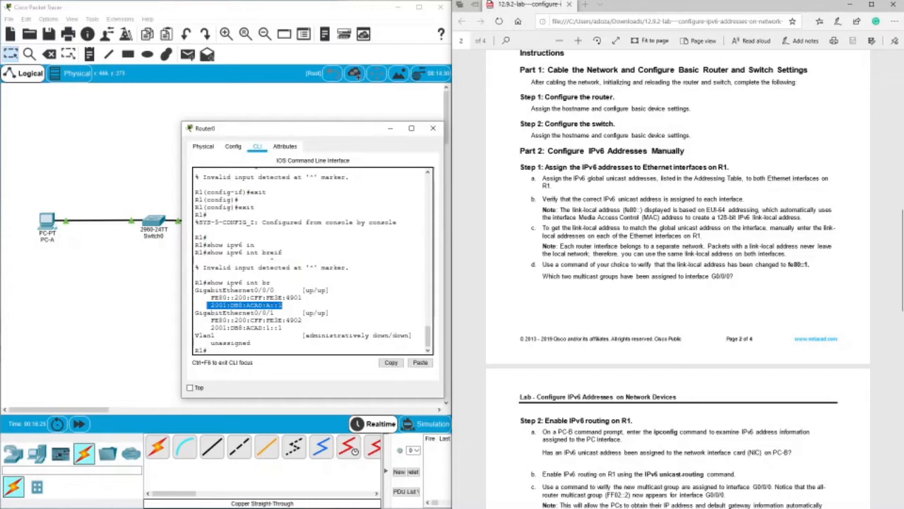
drag(211, 297, 265, 312)
click(237, 320)
click(217, 320)
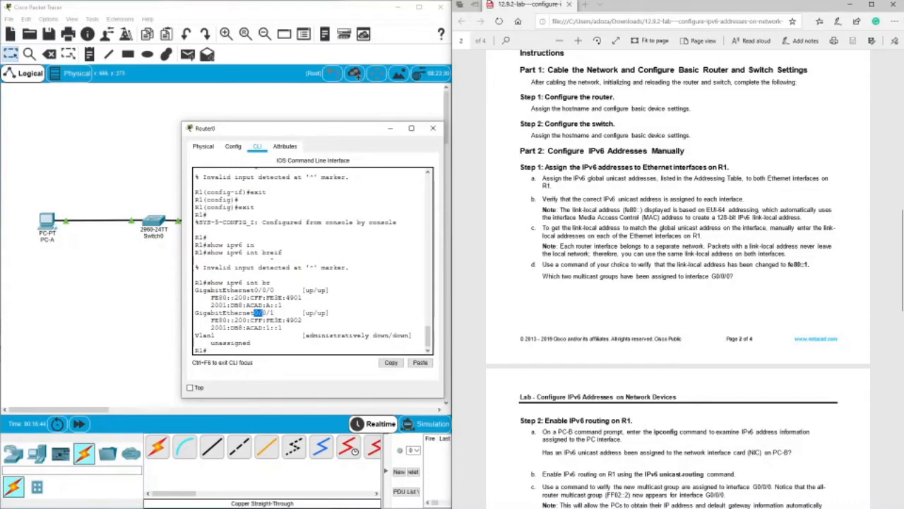
drag(209, 304, 283, 305)
drag(210, 327, 283, 327)
drag(208, 304, 281, 305)
drag(208, 327, 283, 327)
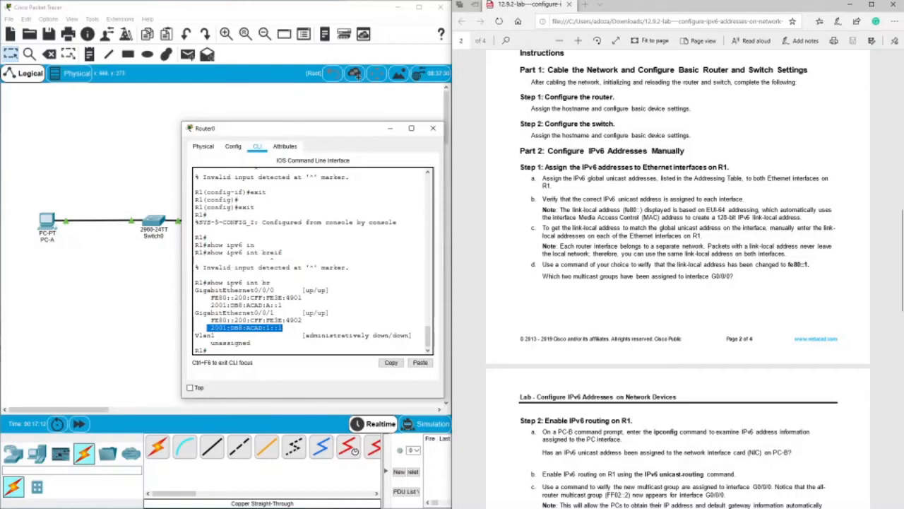
Return to the lab's addressing table and select the default gateway fe80::1 listed for PC-B.
scroll(678, 279, up, 10)
scroll(679, 279, up, 3)
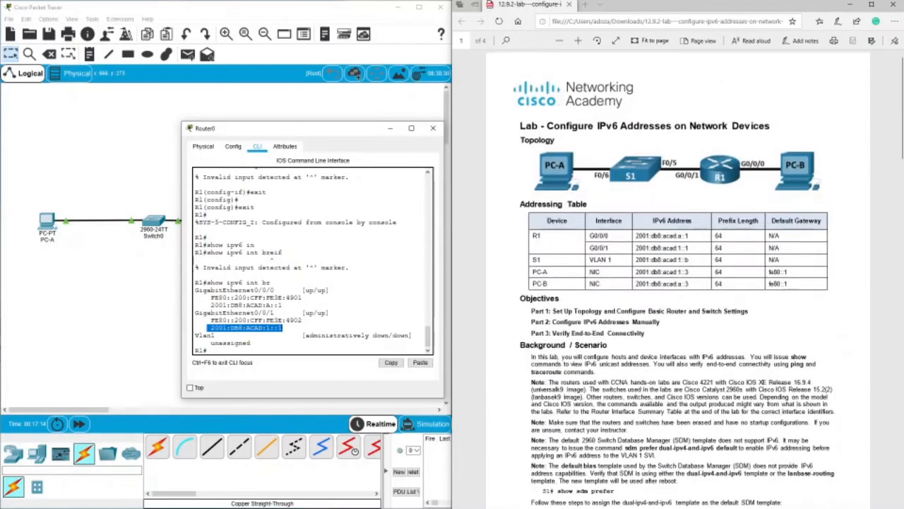
scroll(679, 280, down, 6)
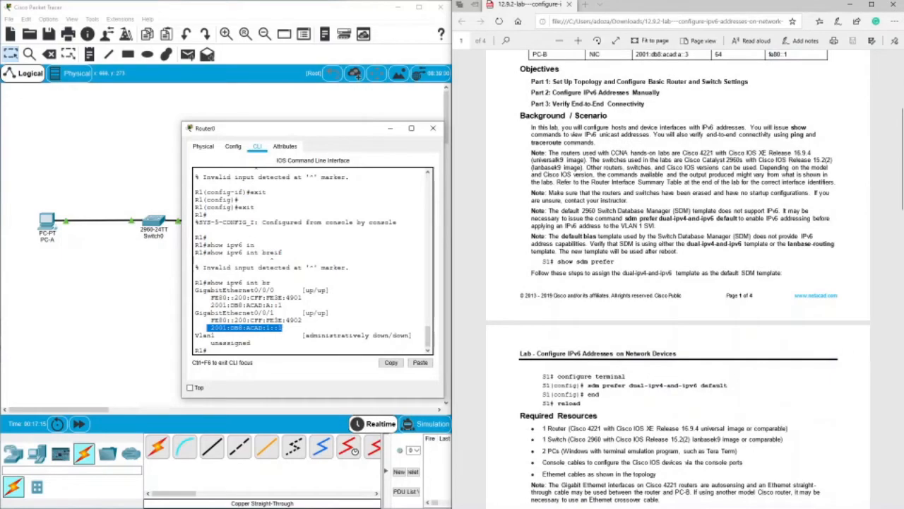
scroll(801, 237, up, 4)
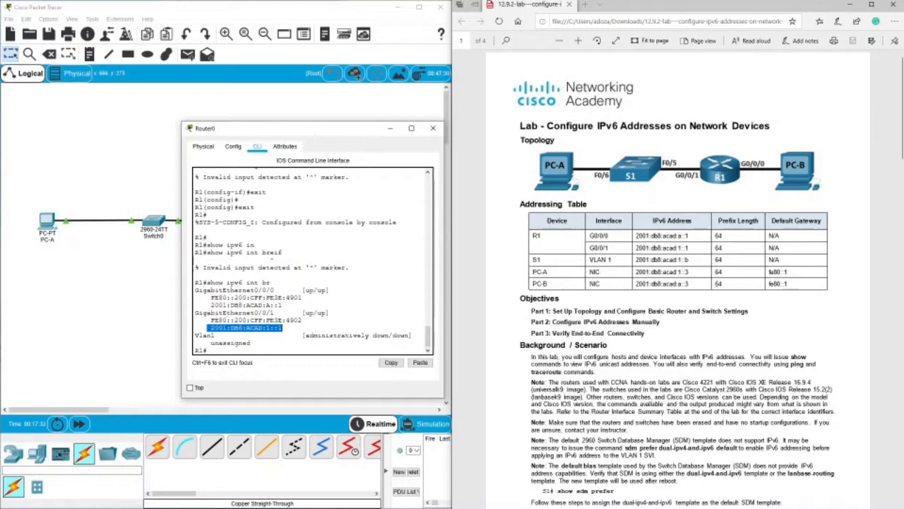
drag(768, 283, 789, 283)
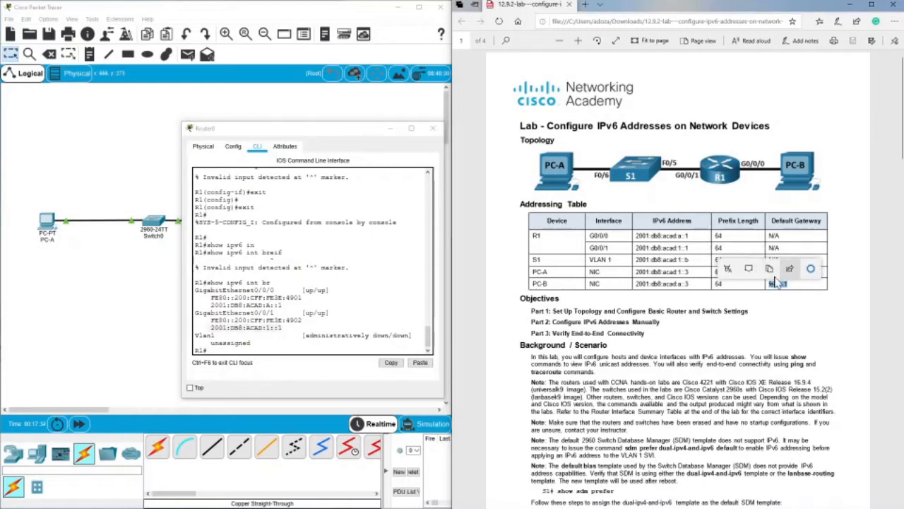
Enter global configuration mode on R1 with conf t and open interface g0/0/0 for configuration.
click(330, 313)
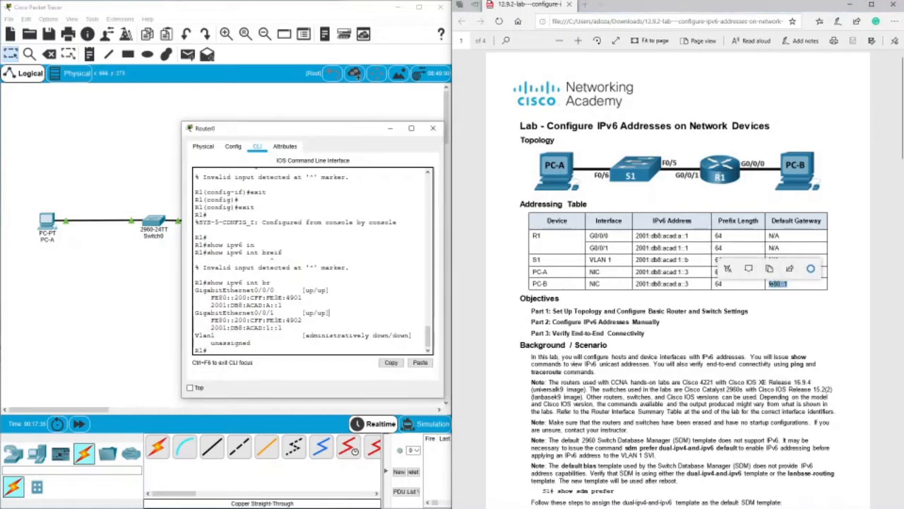
text(con t)
key(Return)
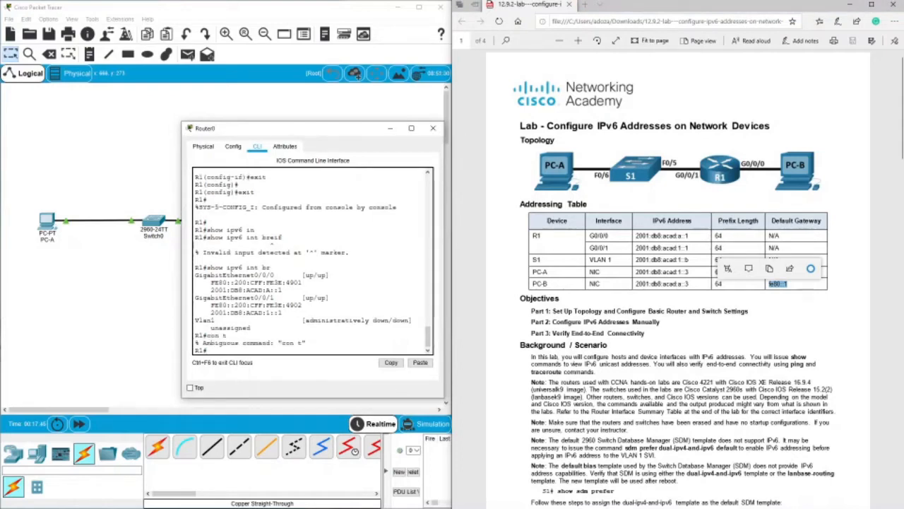
text(conf t)
key(Return)
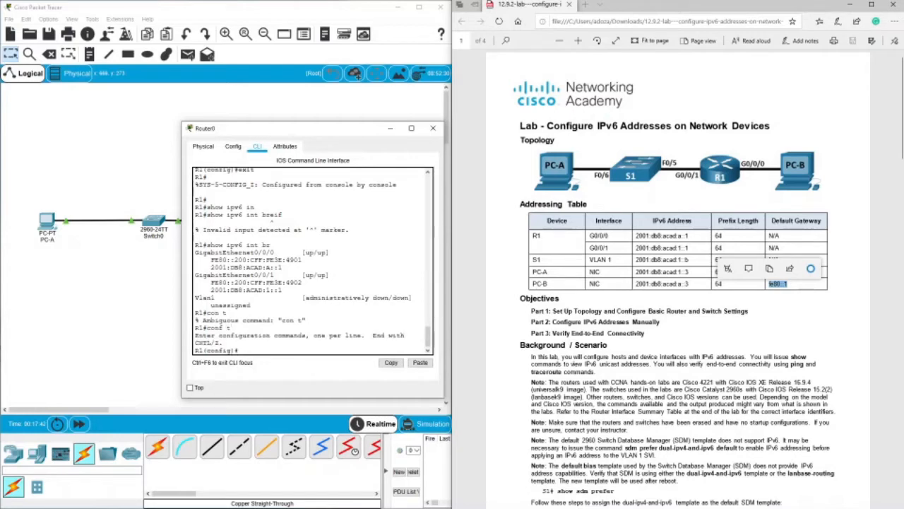
key(Return)
key(Return)
text(int)
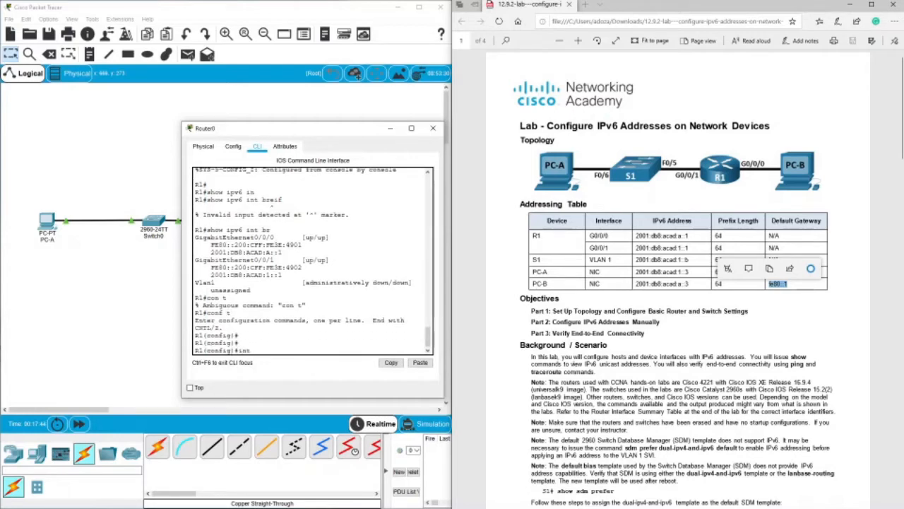
text( g0/0/0)
key(Return)
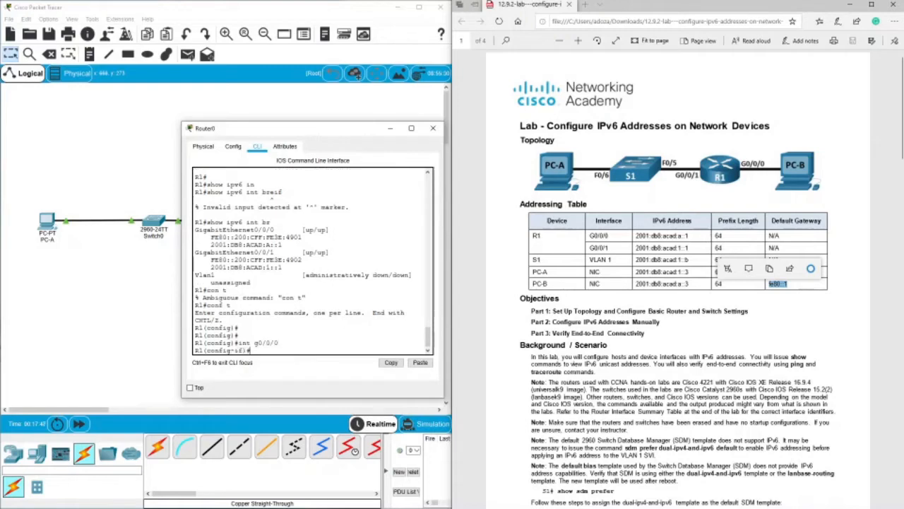
Assign fe80::1 as the link-local IPv6 address of interface g0/0/0 on R1.
text(ipv6 add)
key(Tab)
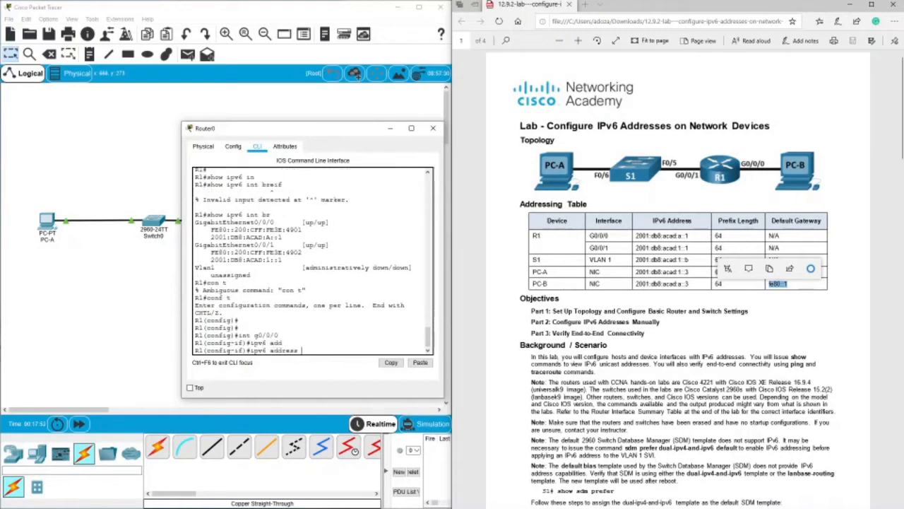
text(fe80::1 lin)
key(Tab)
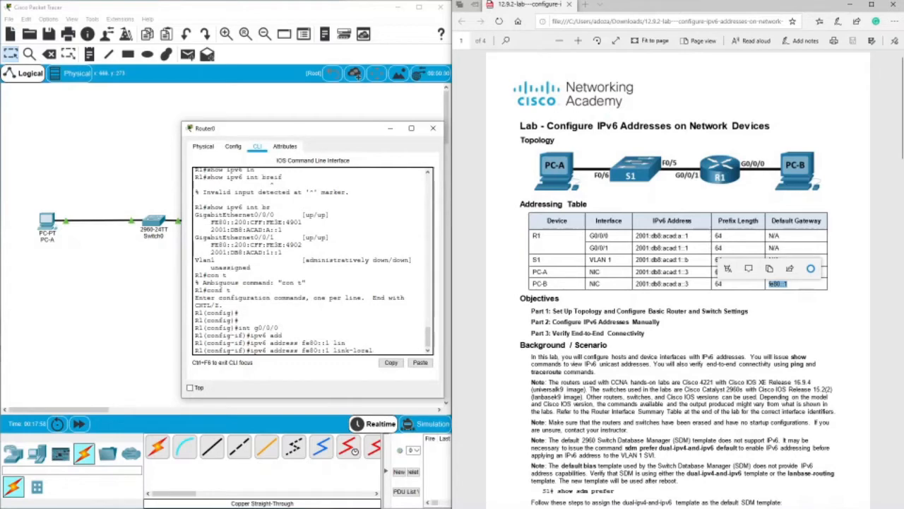
key(Return)
Switch to interface g0/0/1 on R1 and assign it the link-local IPv6 address fe80::1.
text(exit)
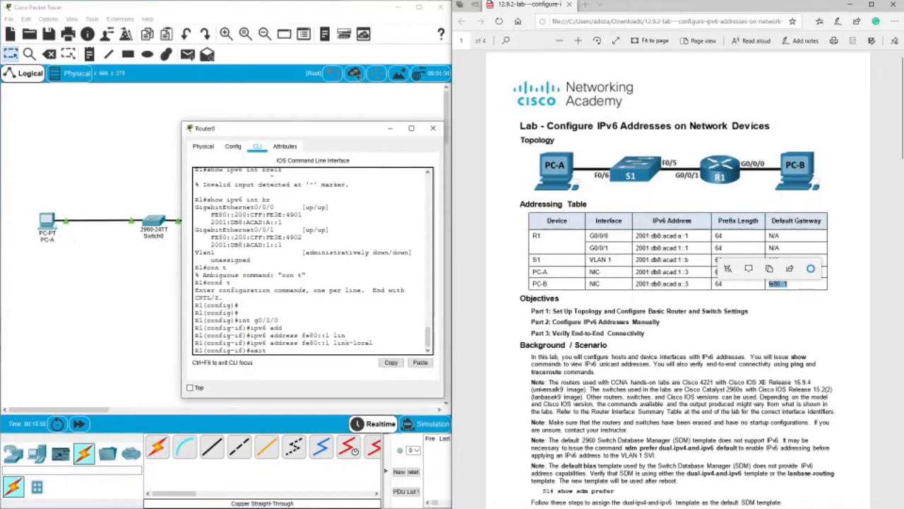
key(Down)
key(BackSpace)
text(1)
key(Return)
key(Up)
key(Up)
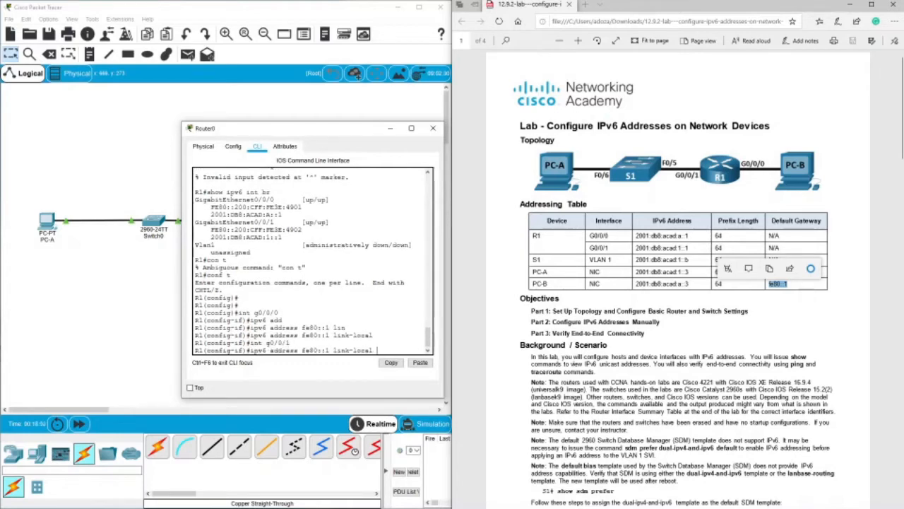
key(Return)
key(Return)
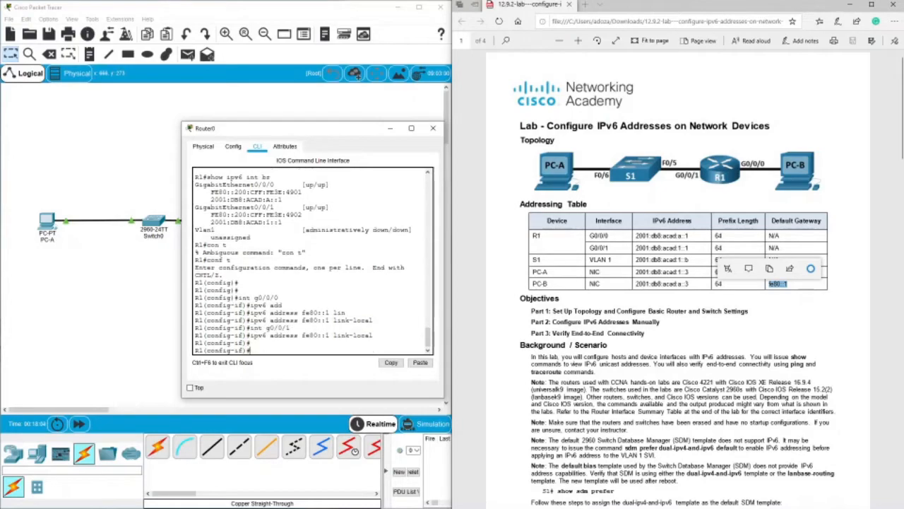
Consult the lab's Part 2 instructions for R1 and leave interface configuration mode on the router.
scroll(487, 299, down, 10)
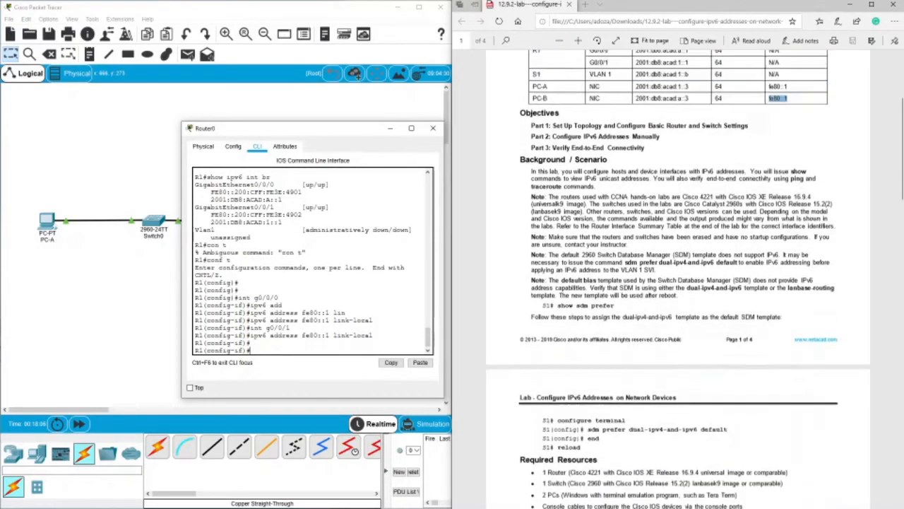
scroll(720, 315, down, 3)
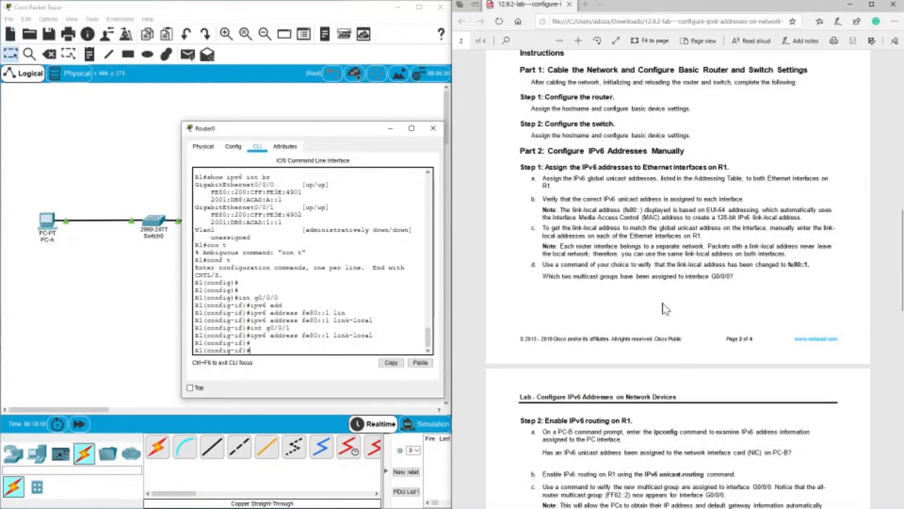
scroll(664, 308, down, 5)
scroll(665, 308, up, 5)
key(Up)
key(BackSpace)
key(BackSpace)
key(BackSpace)
key(BackSpace)
key(BackSpace)
key(BackSpace)
key(BackSpace)
key(BackSpace)
key(BackSpace)
key(BackSpace)
key(BackSpace)
key(BackSpace)
key(BackSpace)
key(BackSpace)
key(BackSpace)
key(BackSpace)
key(BackSpace)
key(BackSpace)
key(BackSpace)
key(BackSpace)
text(exit)
key(Return)
text(rc)
key(BackSpace)
key(BackSpace)
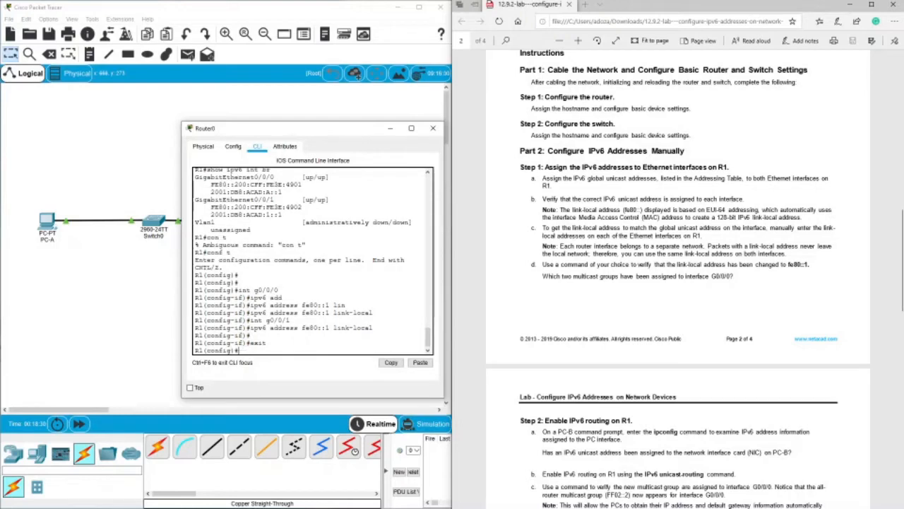
Return to privileged EXEC mode on R1 and check both link-local addresses with show ipv6 int br.
text(exit)
key(Return)
key(Return)
text(show ipv6 int br)
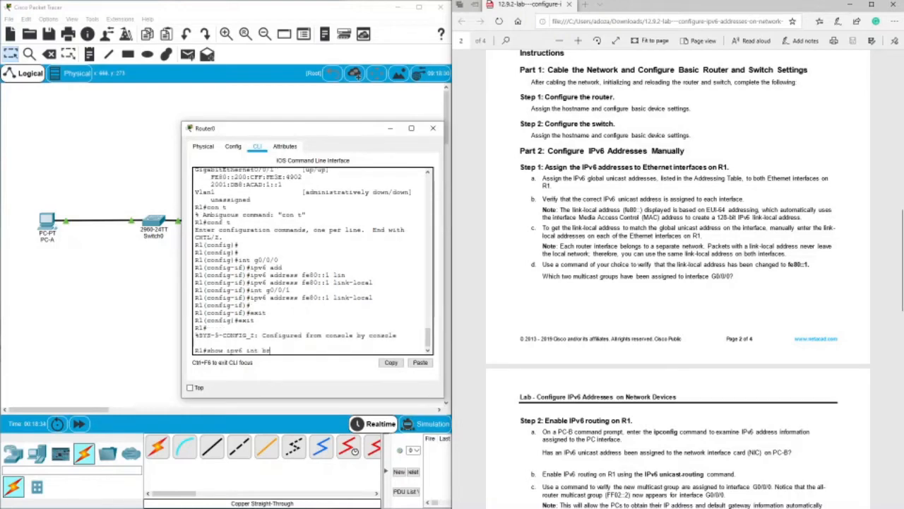
key(Return)
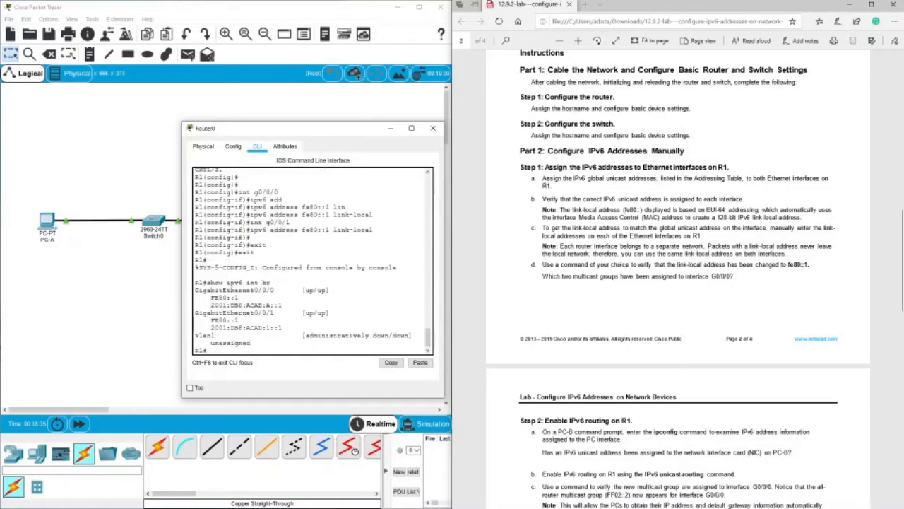
drag(208, 297, 238, 320)
Display the detailed IPv6 information of one interface on R1 with show ipv6 int g0/0/0.
click(240, 357)
text(show ipv6 int g0/0/0)
key(Return)
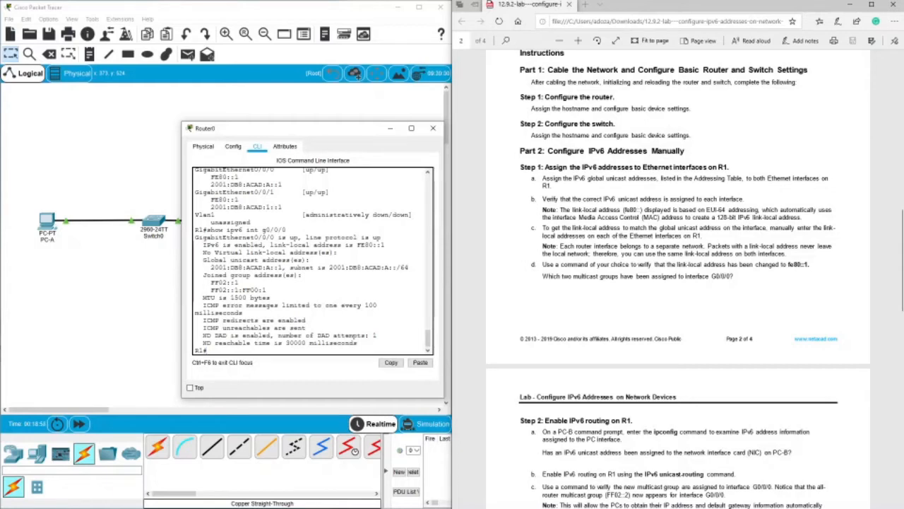
Compare the lab's question about multicast groups on G0/0/0 with the detailed interface output on R1.
drag(207, 244, 385, 245)
drag(542, 277, 730, 276)
drag(263, 229, 286, 229)
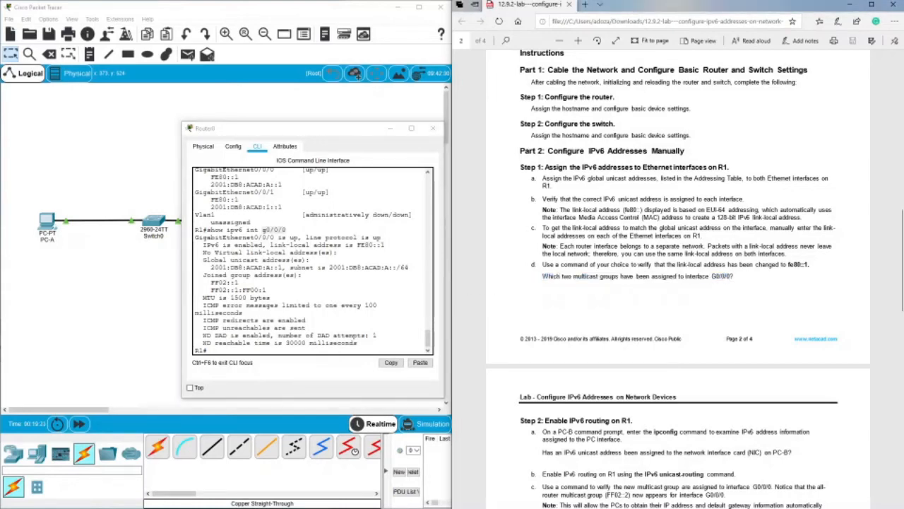
drag(574, 276, 621, 276)
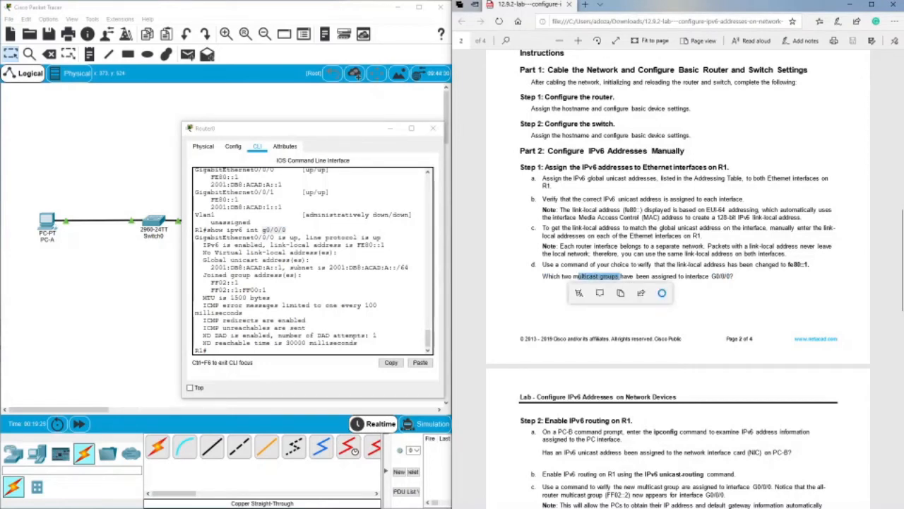
drag(707, 276, 735, 276)
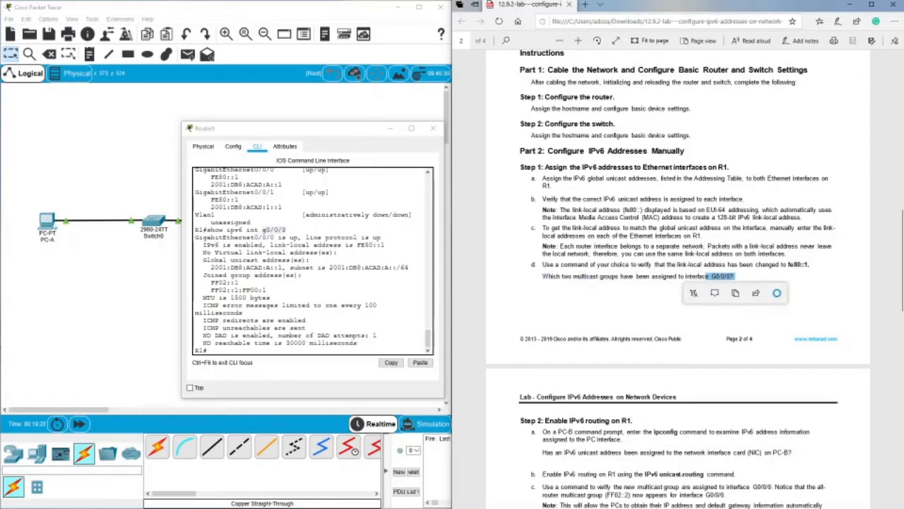
click(277, 231)
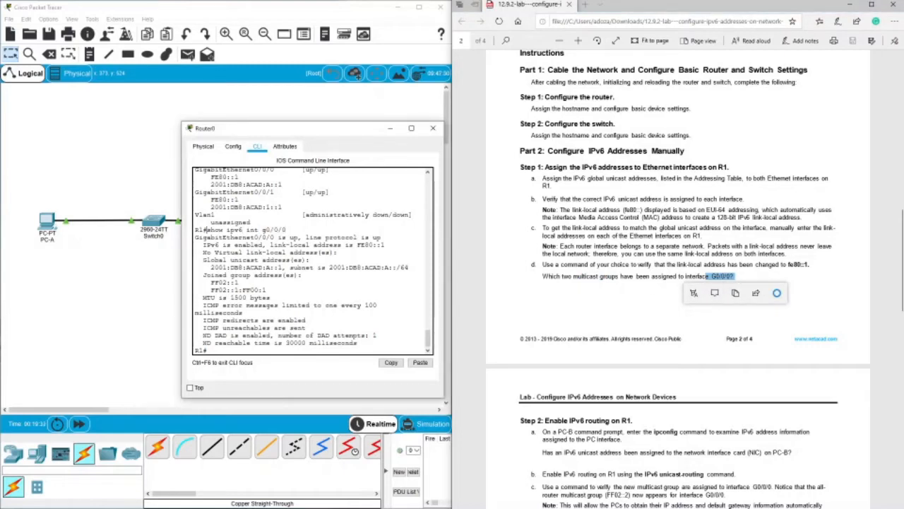
Review the show ipv6 int br and show ipv6 int g0/0/0 commands and their outputs on R1.
drag(205, 230, 286, 230)
scroll(313, 261, up, 4)
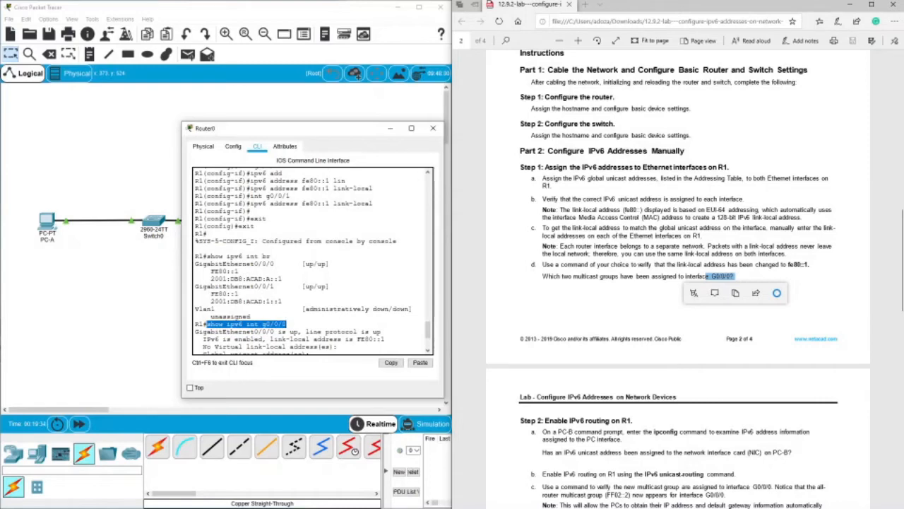
drag(205, 256, 272, 256)
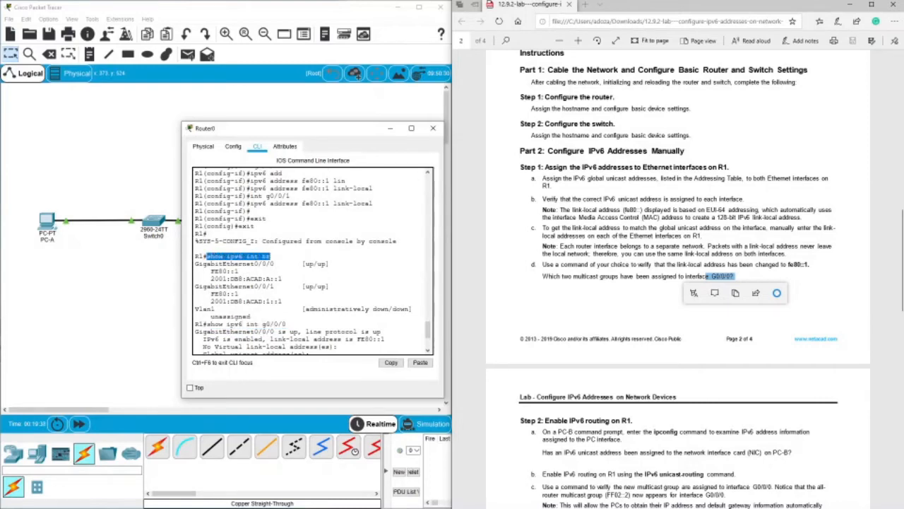
scroll(313, 261, down, 4)
scroll(312, 261, up, 4)
scroll(312, 262, down, 4)
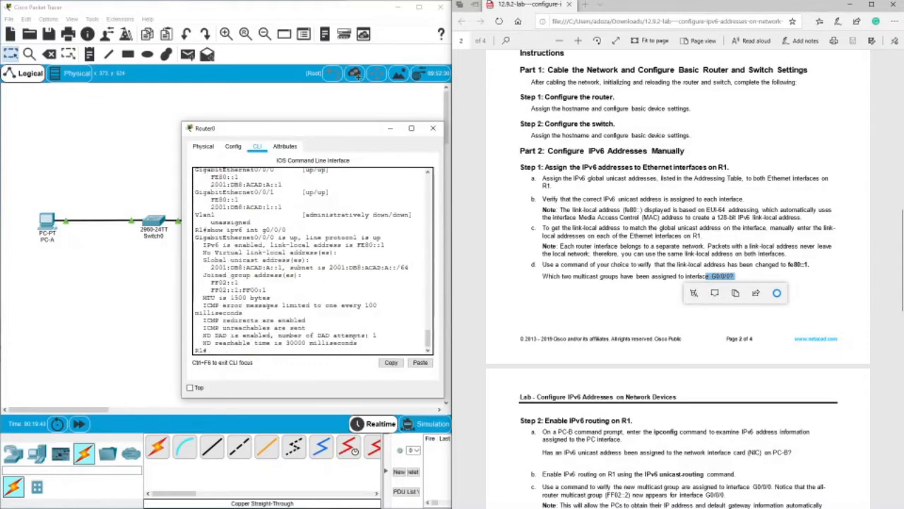
drag(207, 229, 287, 230)
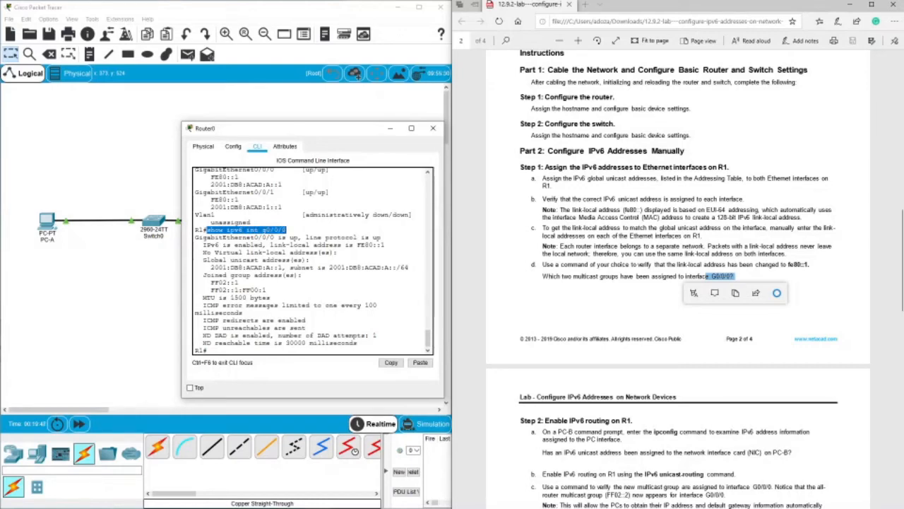
Examine the joined group addresses listed for GigabitEthernet0/0/0 in R1's detailed output.
click(219, 282)
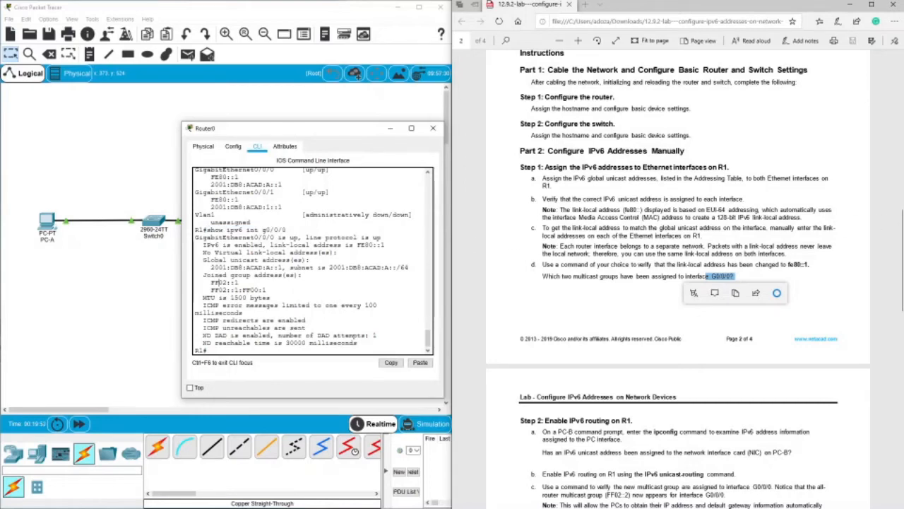
drag(207, 282, 267, 289)
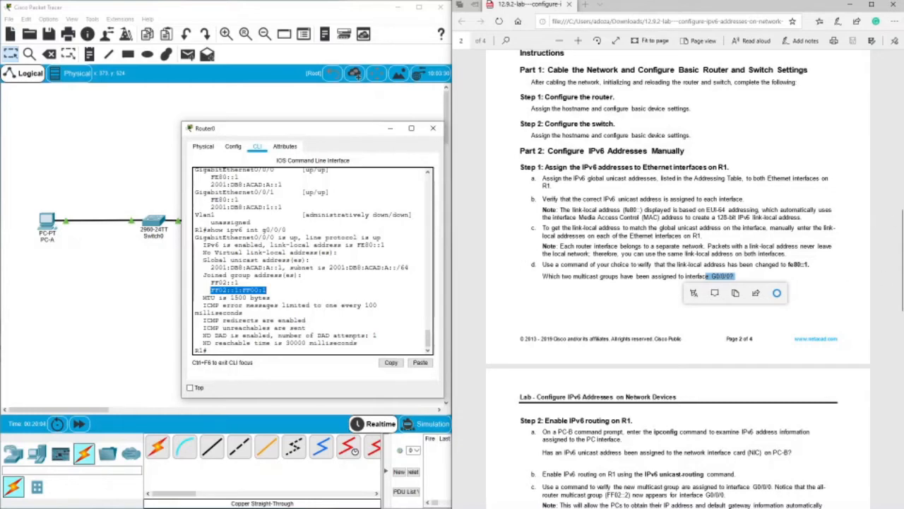
click(214, 290)
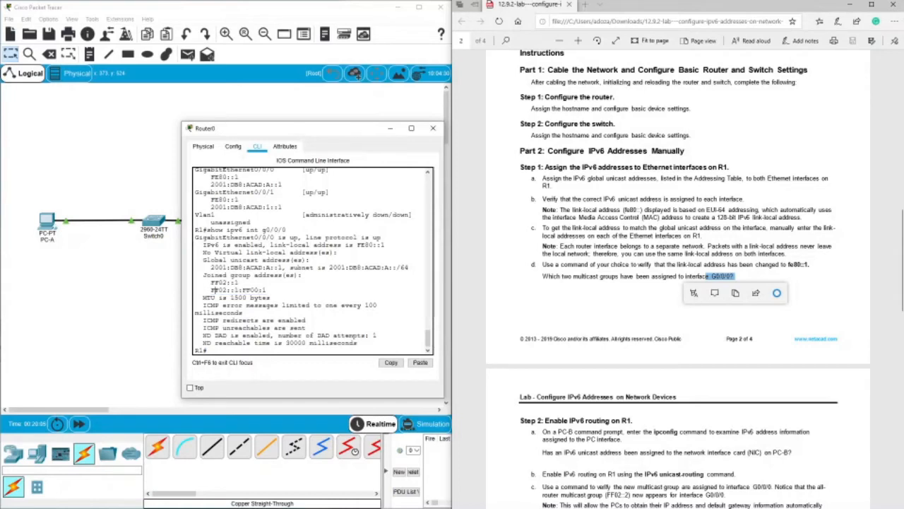
drag(210, 290, 267, 290)
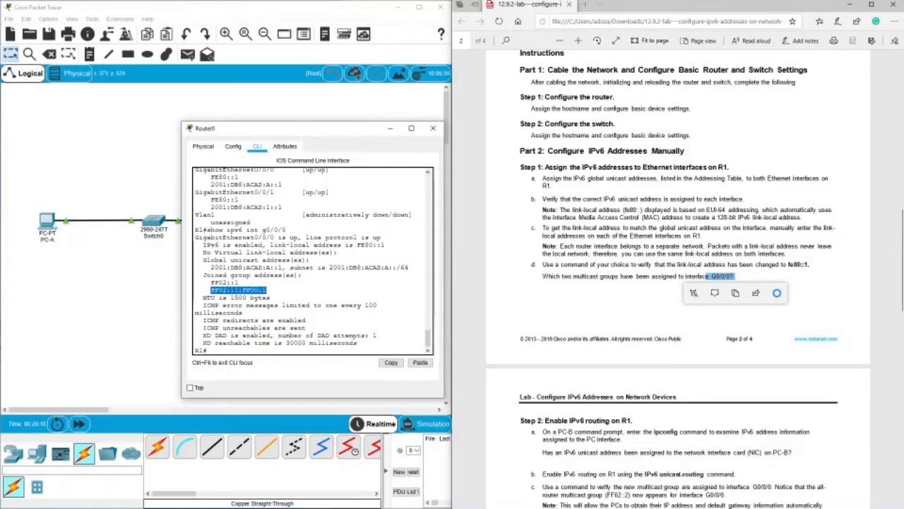
drag(212, 290, 216, 289)
Move on to the lab's Step 2 on IPv6 routing, close the router window and open PC-B's command prompt.
click(679, 315)
scroll(679, 314, down, 4)
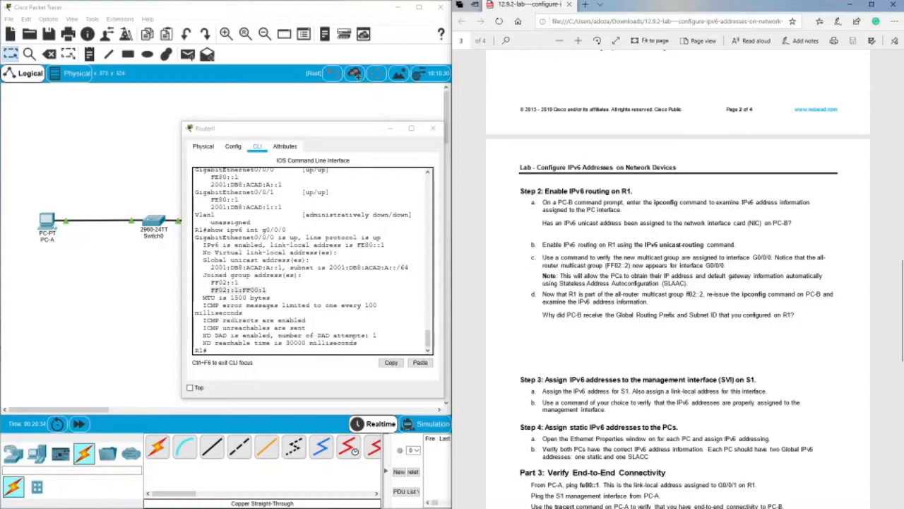
click(433, 128)
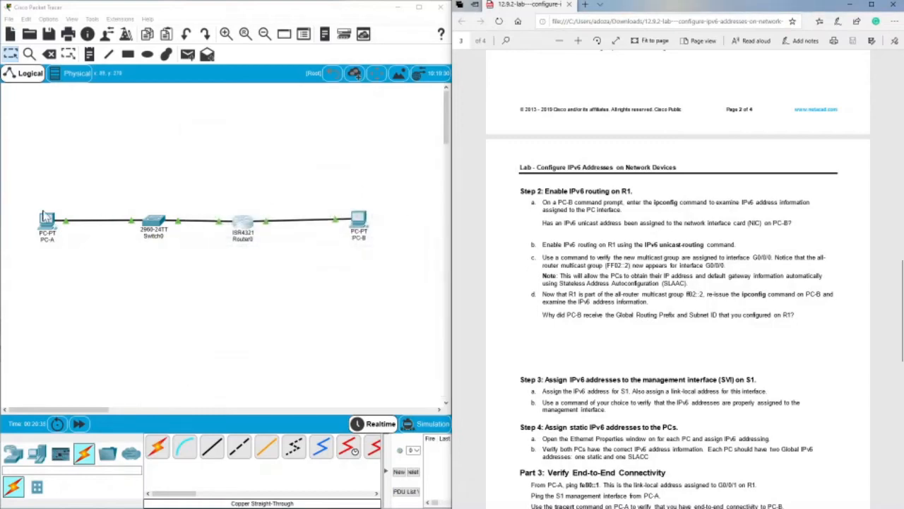
click(361, 223)
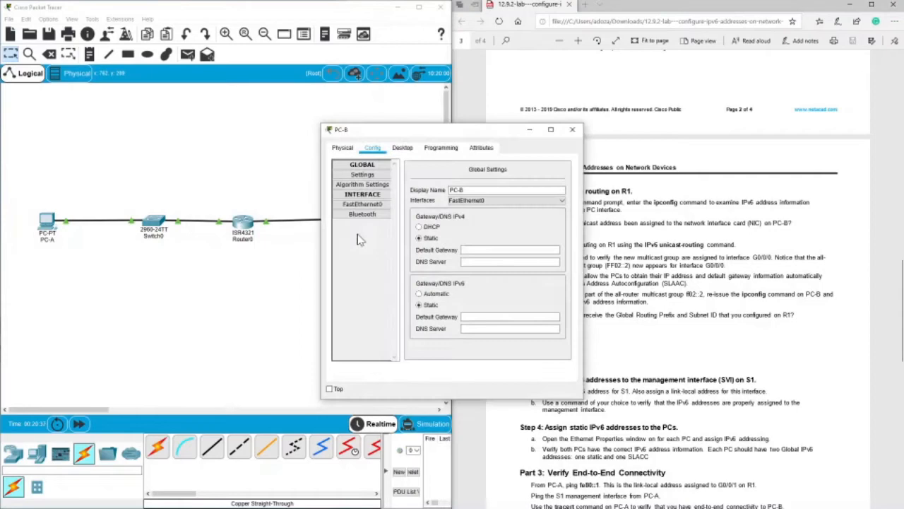
click(402, 146)
click(526, 180)
drag(460, 131, 334, 134)
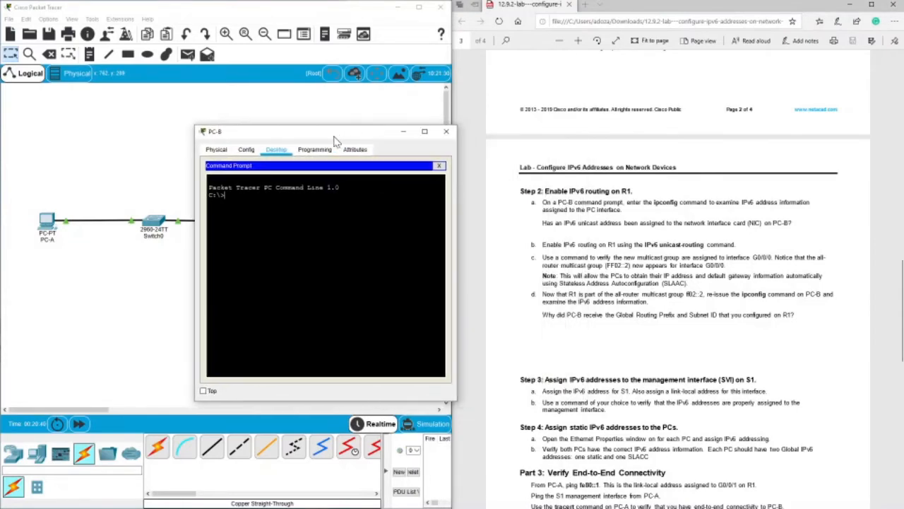
Run ipconfig on PC-B and examine the IPv6 address entry of its FastEthernet0 connection.
text(ipconfig)
key(Return)
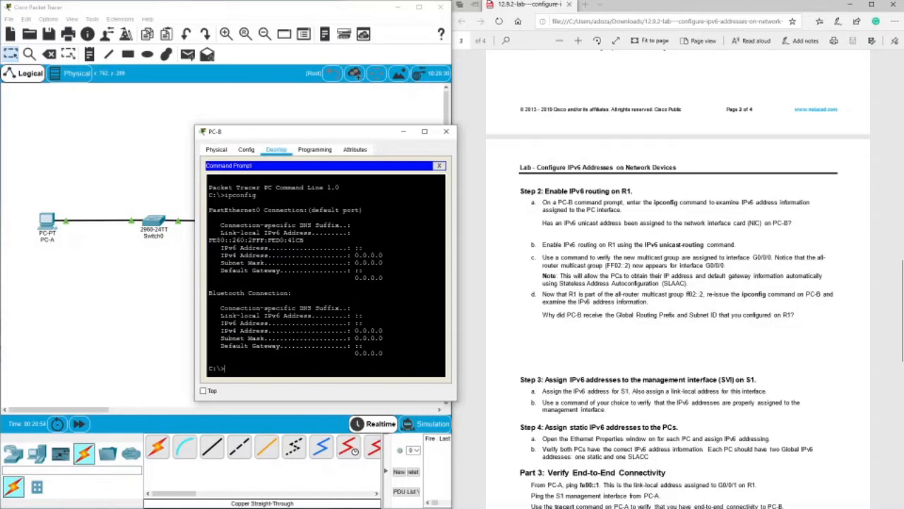
drag(227, 248, 363, 248)
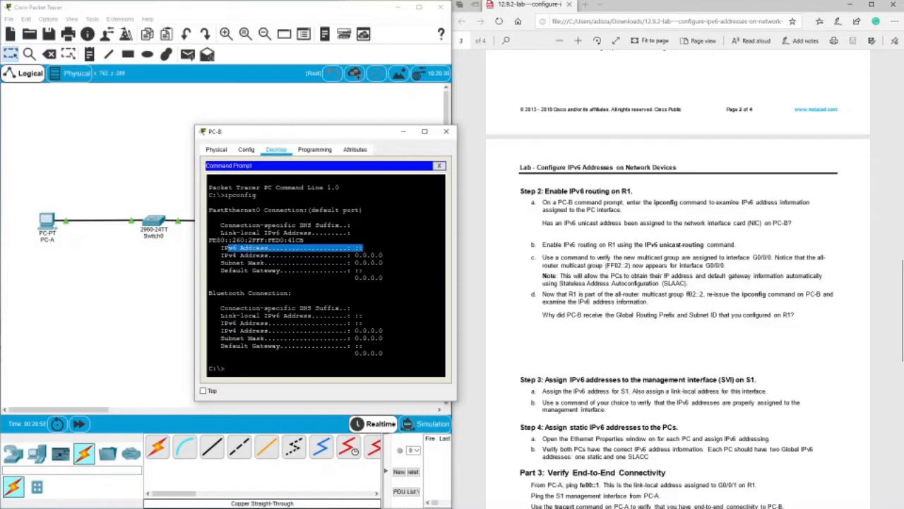
drag(216, 248, 364, 248)
Check the routing command named in the lab, reopen R1's command line and enter global configuration mode with conf t.
drag(644, 245, 705, 245)
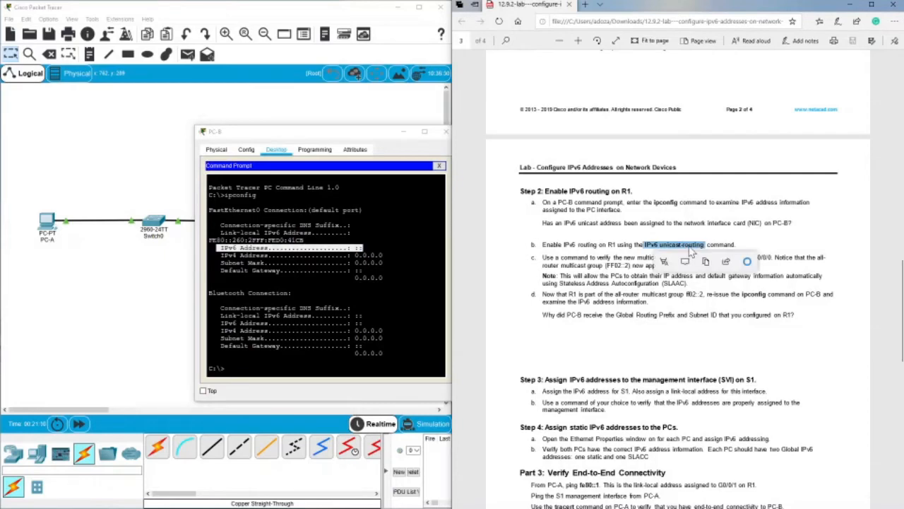
click(637, 239)
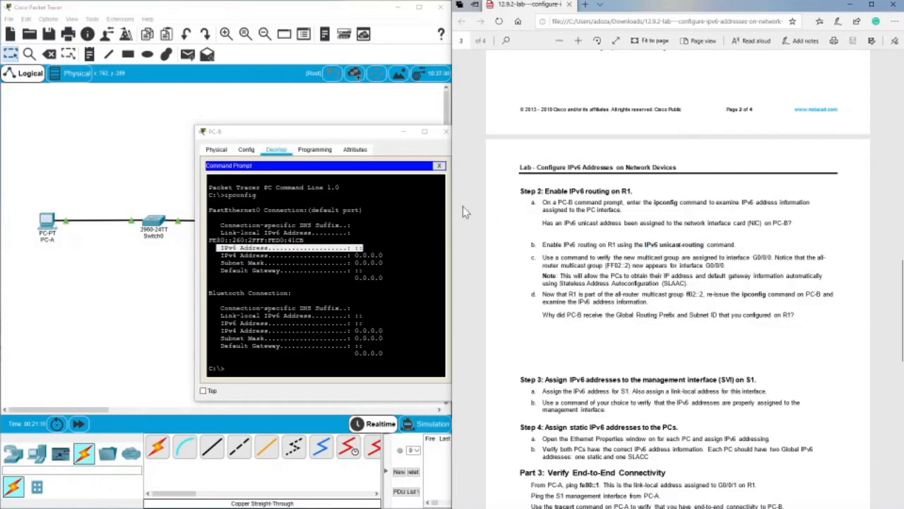
click(445, 132)
click(243, 224)
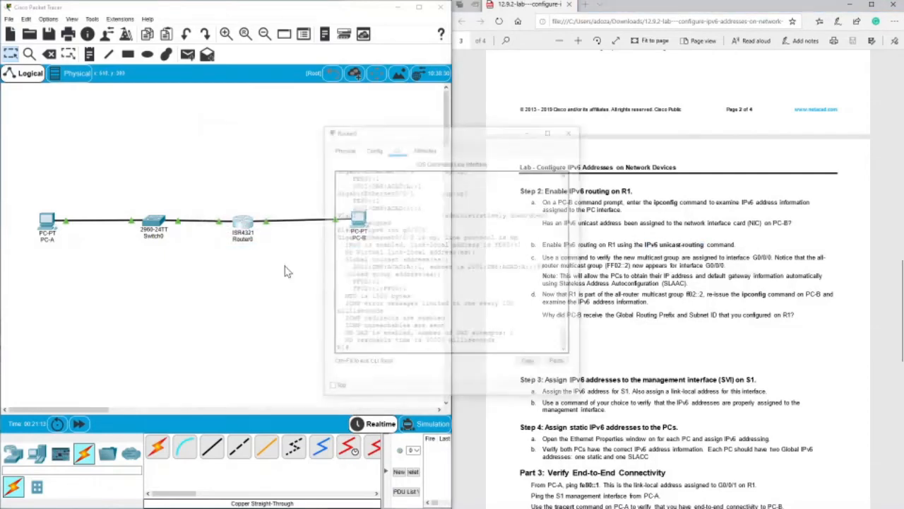
key(Return)
key(Return)
text(conf t)
key(Return)
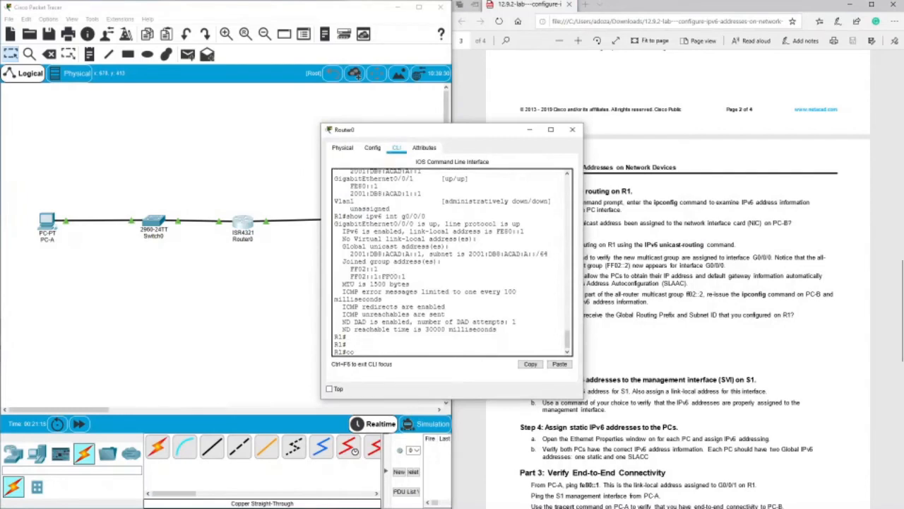
Enable IPv6 routing on R1 with ipv6 unicast-routing.
text(ip)
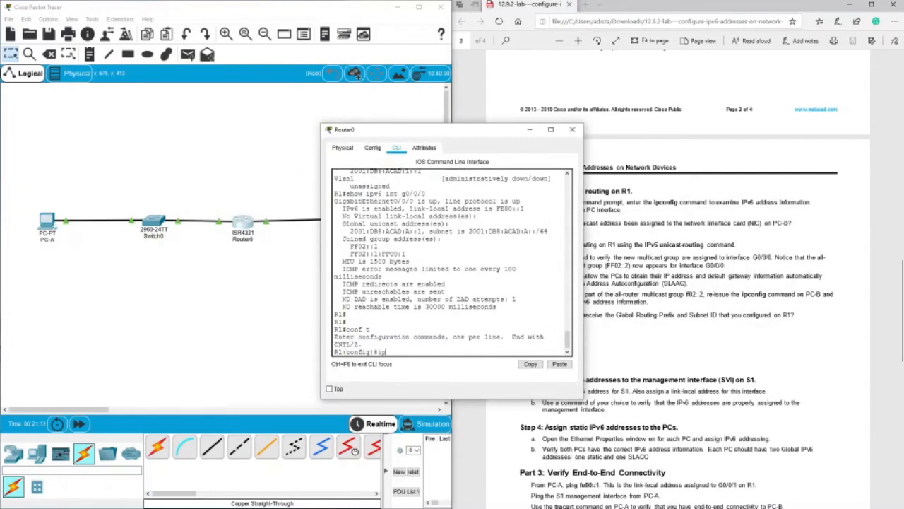
text(v6 un)
key(Tab)
key(Return)
key(Return)
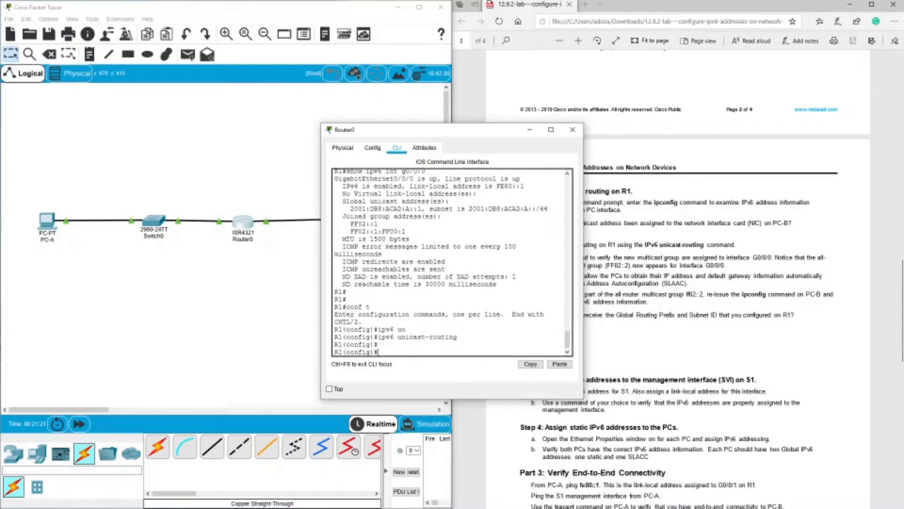
Leave R1's global configuration mode and verify the G0/0/0 interface with show ipv6 int g0/0/0.
drag(424, 130, 322, 130)
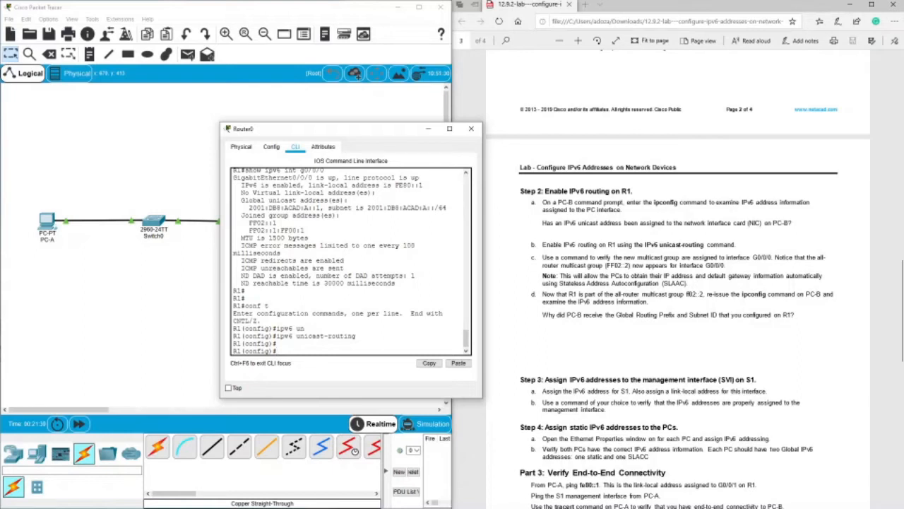
text(exit)
key(Return)
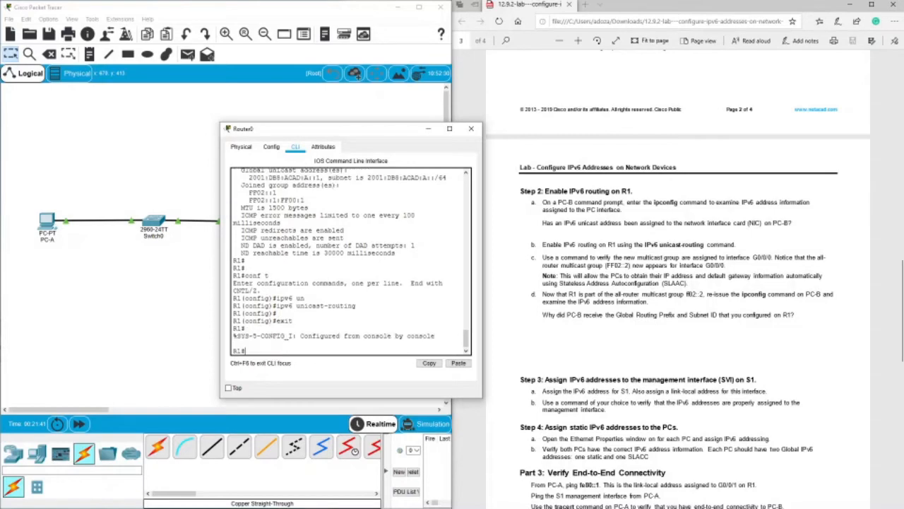
text(conf t)
key(Up)
key(Return)
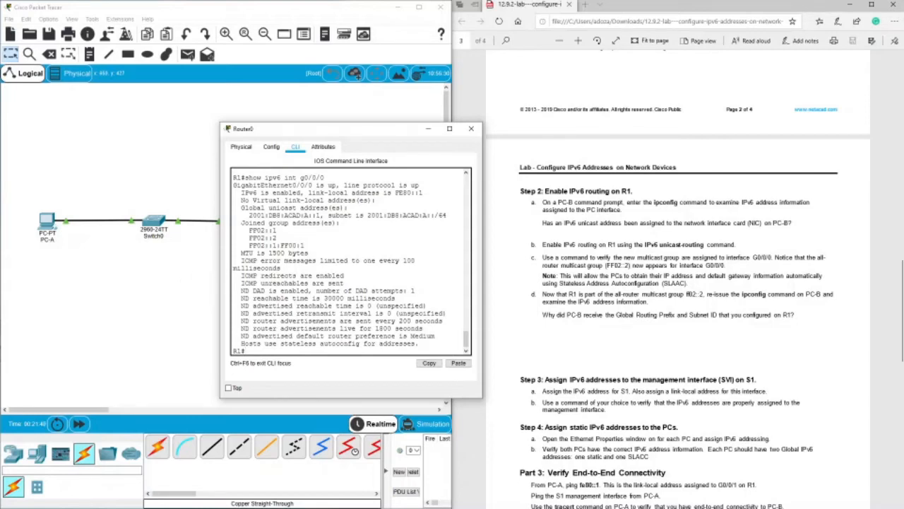
Examine the global unicast address, the FF02::2 group and the stateless autoconfig line in R1's G0/0/0 output.
mouse_move(248, 238)
mouse_down()
mouse_move(277, 238)
mouse_move(249, 239)
mouse_up()
click(276, 238)
drag(248, 215, 322, 215)
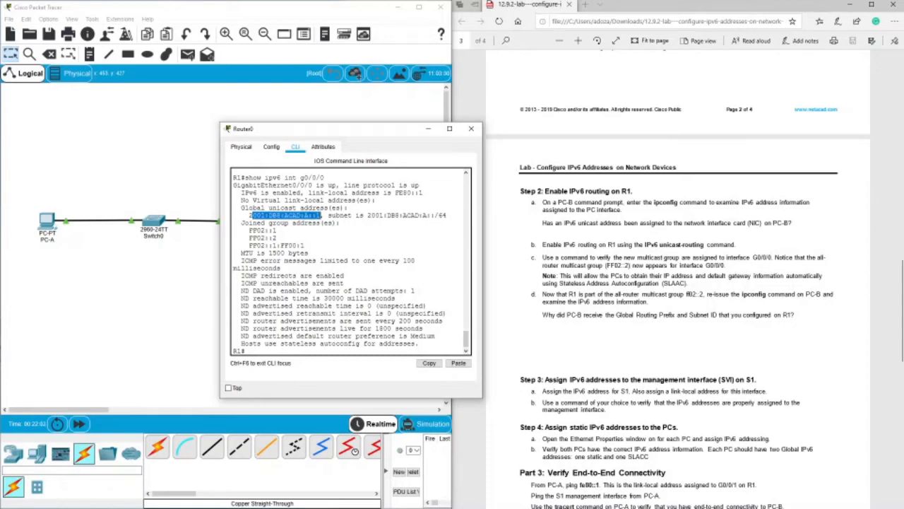
click(321, 216)
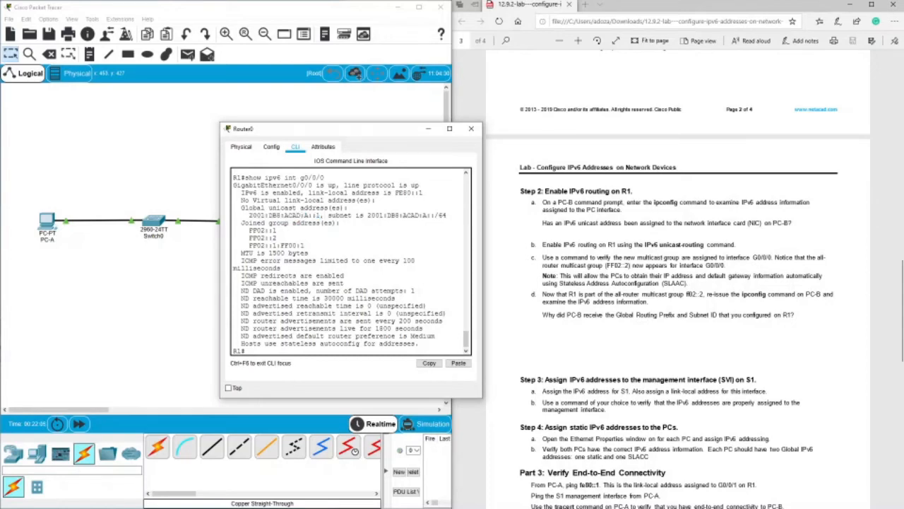
drag(245, 237, 276, 238)
drag(281, 343, 421, 344)
drag(277, 344, 420, 343)
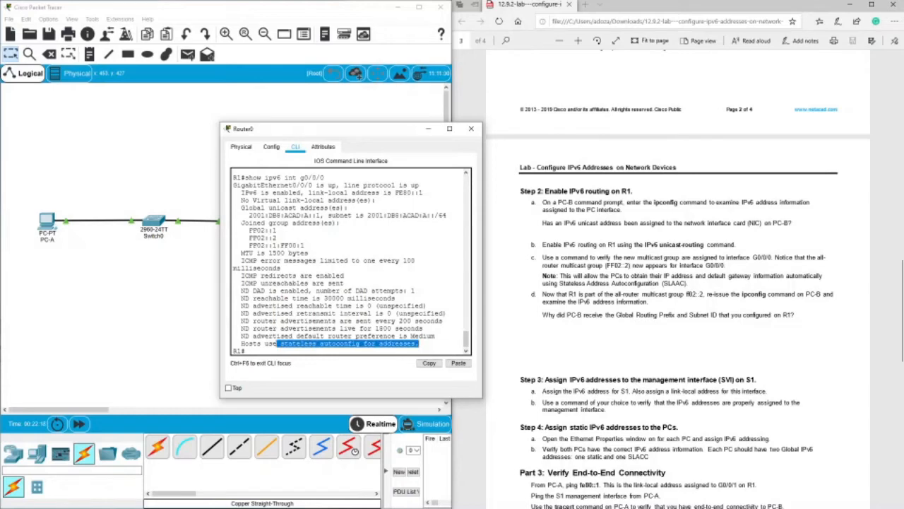
click(297, 305)
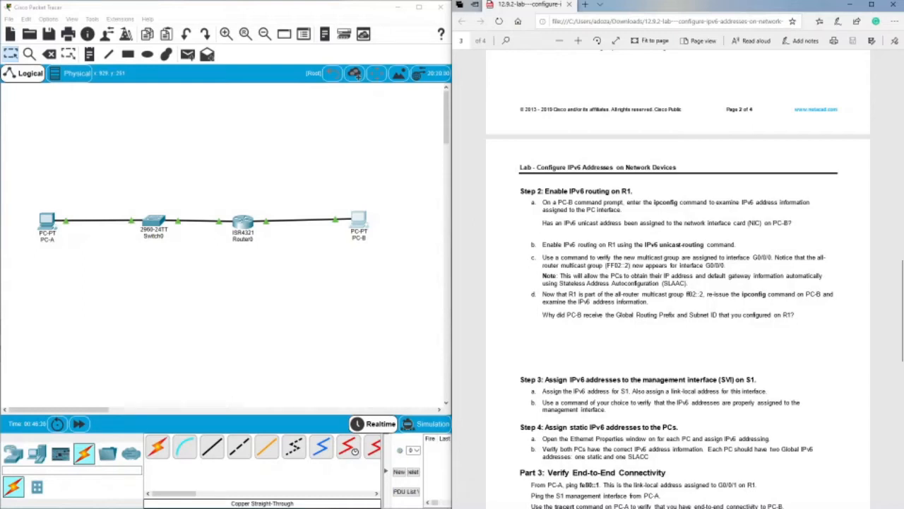
Reopen R1's command line and enter privileged EXEC mode with en.
click(244, 222)
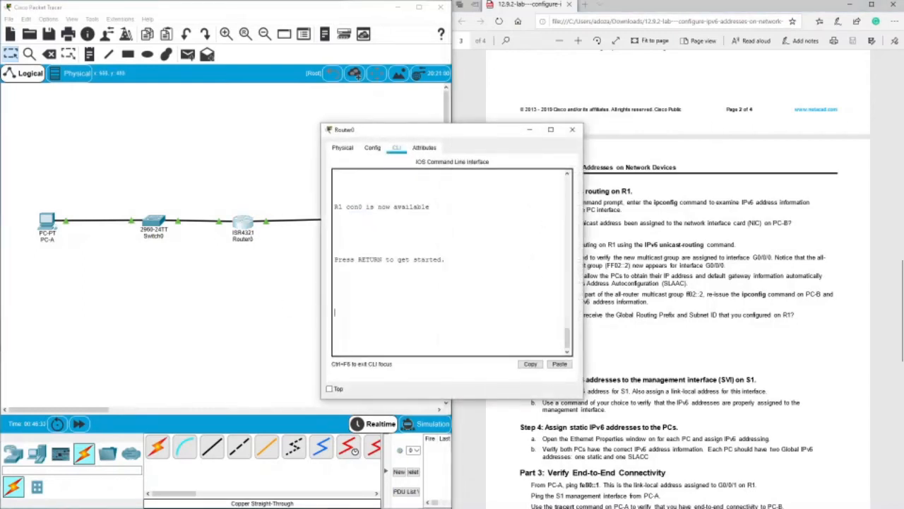
key(Return)
key(Return)
key(Return)
key(Return)
text(en)
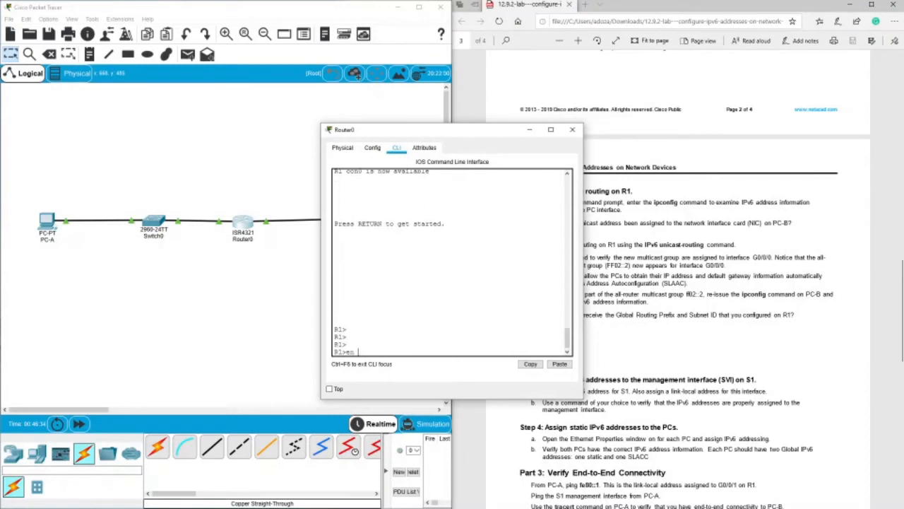
key(Return)
Run show ipv6 int g0/0/0 on R1 again to list the interface's IPv6 details.
text(co)
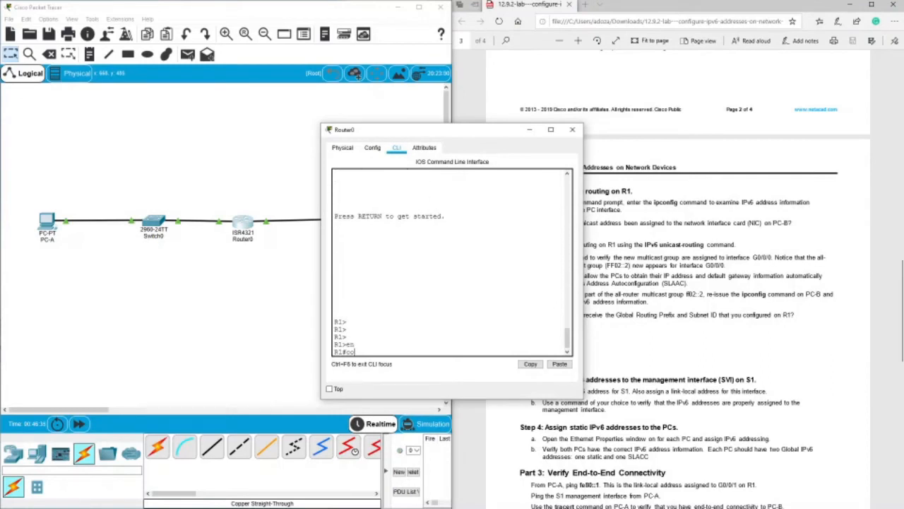
key(BackSpace)
key(BackSpace)
text(show i)
text(v)
key(BackSpace)
text(pv6 int g0/0/0)
key(Return)
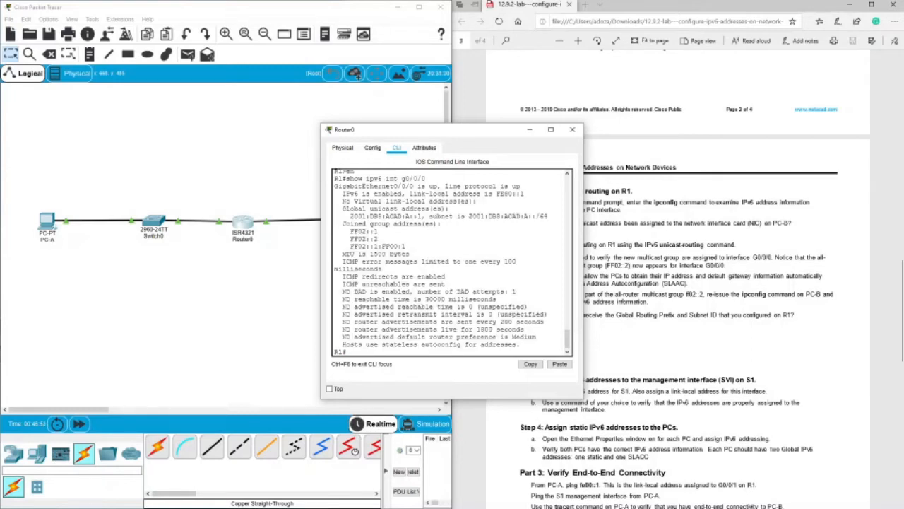
Check the FF02::2 all-router multicast group against the lab instructions, then close the router window.
drag(351, 239, 378, 239)
drag(414, 137, 265, 150)
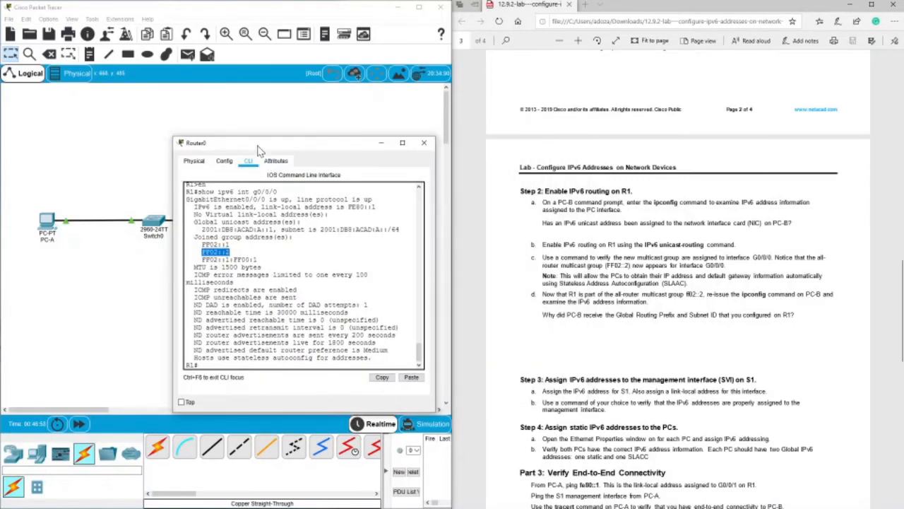
drag(258, 147, 210, 149)
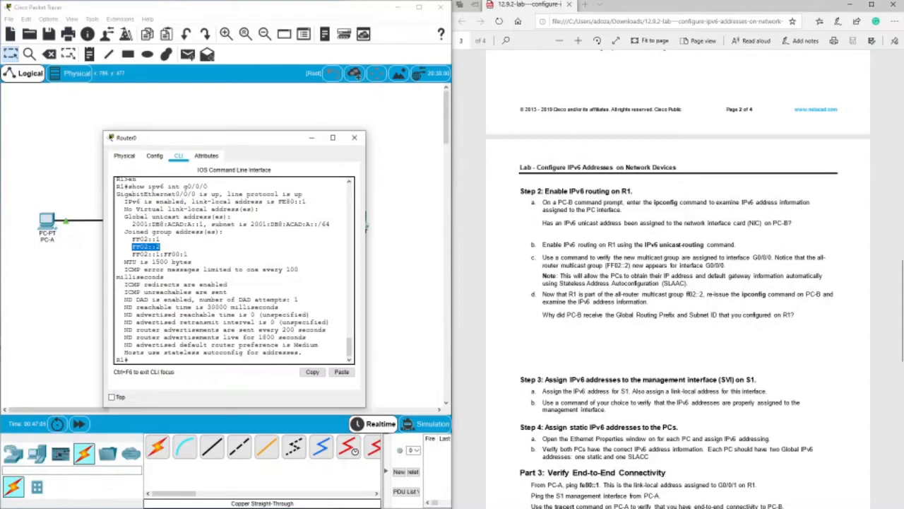
drag(198, 138, 154, 252)
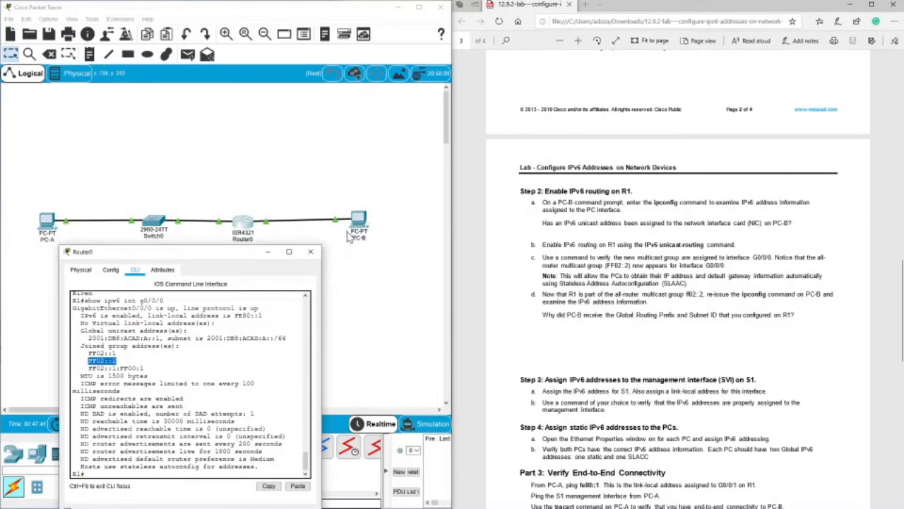
drag(214, 257, 210, 229)
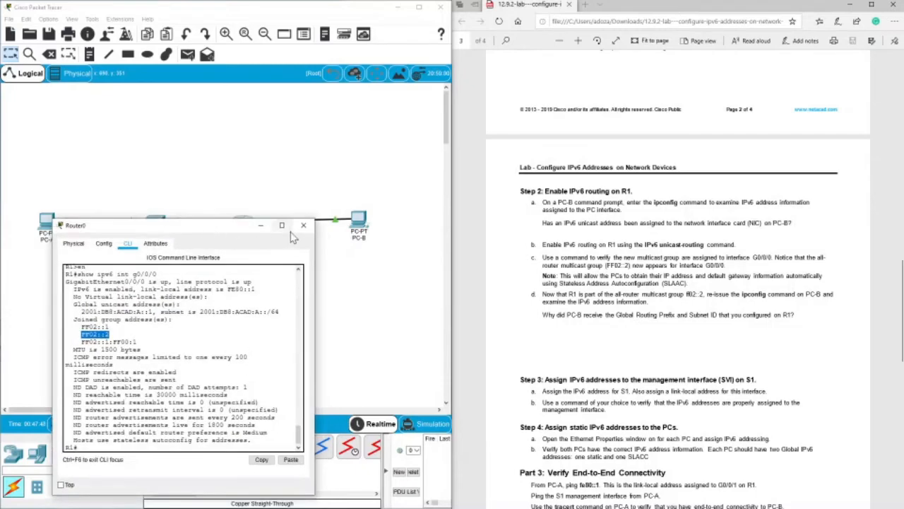
click(306, 226)
Review the automatic IPv6 settings in PC-B's IP Configuration and return to its desktop.
click(361, 221)
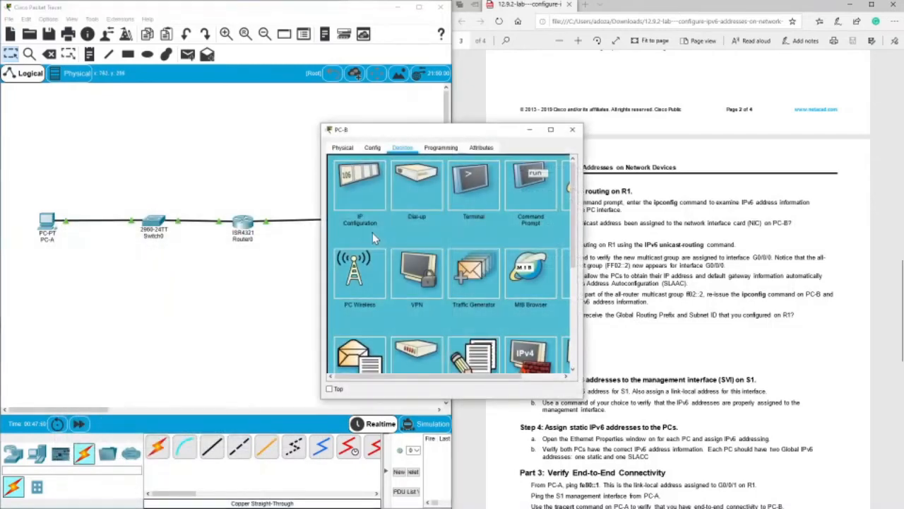
click(355, 186)
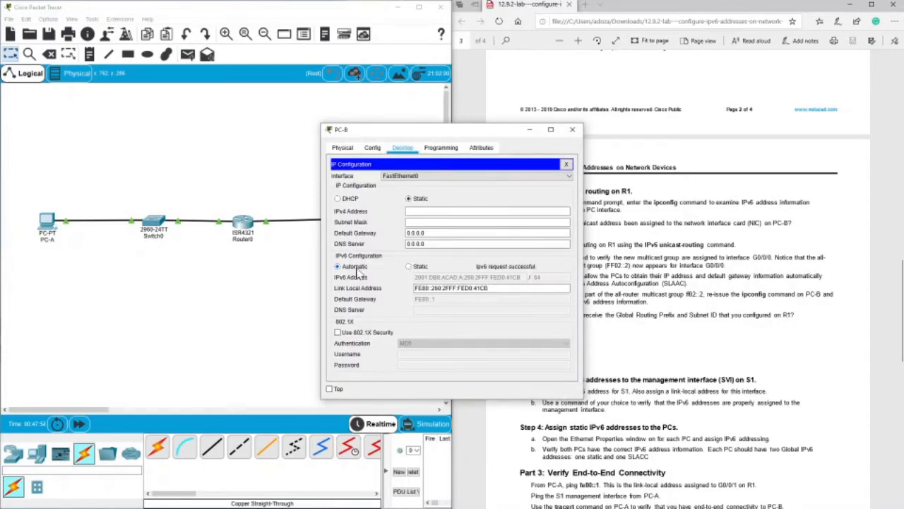
click(381, 148)
click(403, 149)
click(568, 166)
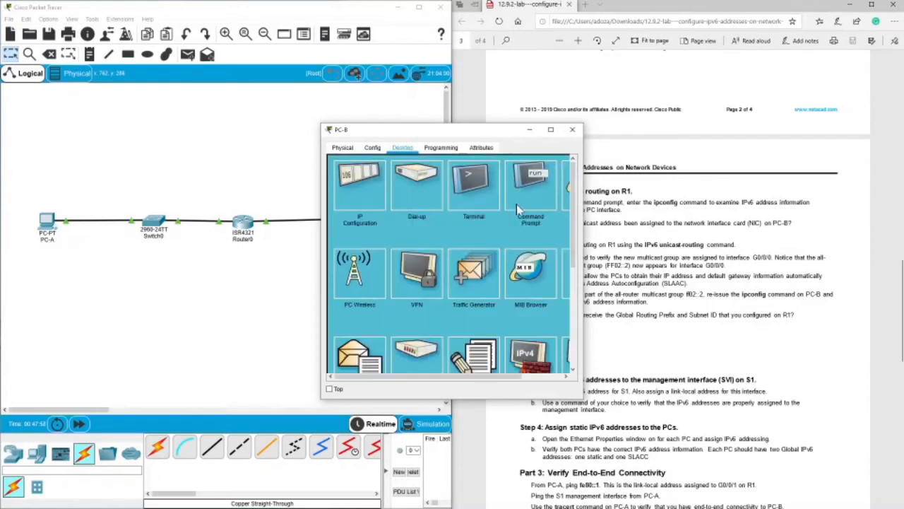
Re-issue ipconfig in PC-B's command prompt.
click(529, 186)
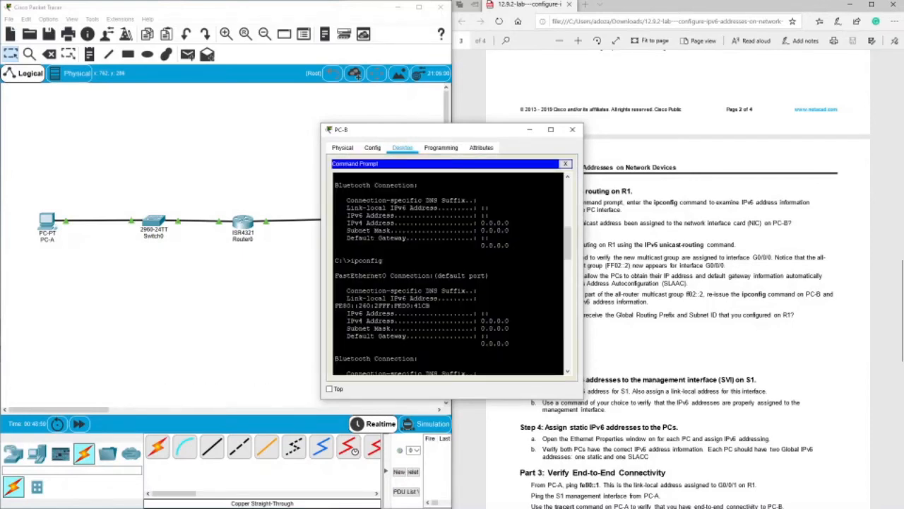
key(Return)
key(Return)
key(Return)
key(Return)
key(Return)
key(Return)
key(Return)
key(Return)
key(Return)
key(Return)
key(Return)
key(Return)
key(Return)
key(Return)
key(Return)
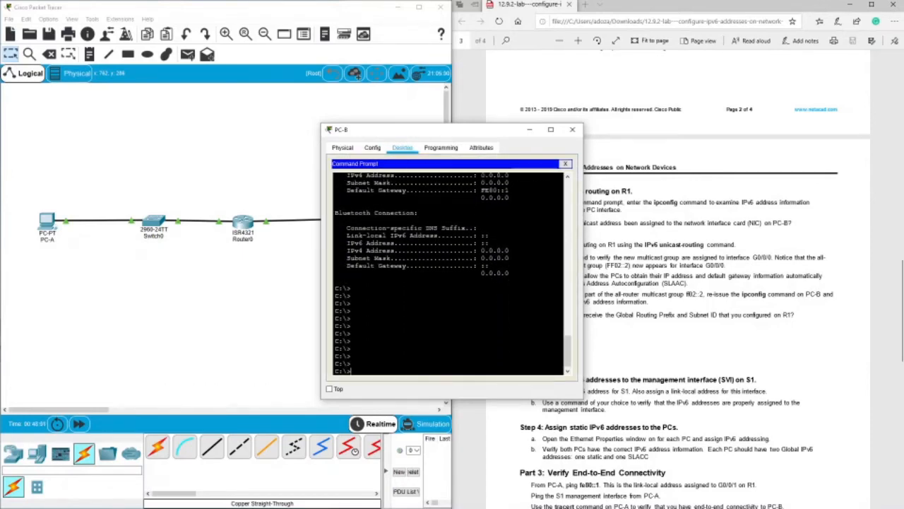
text(ipcon)
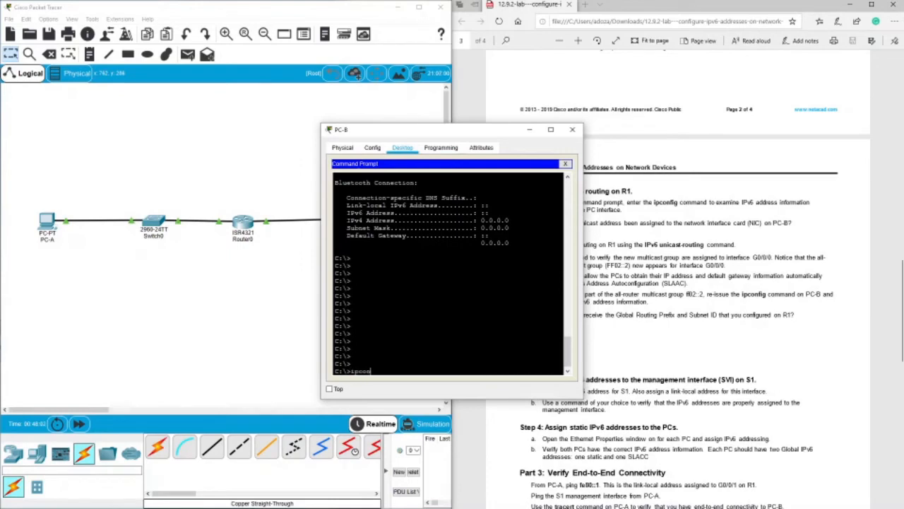
text(fig)
key(Return)
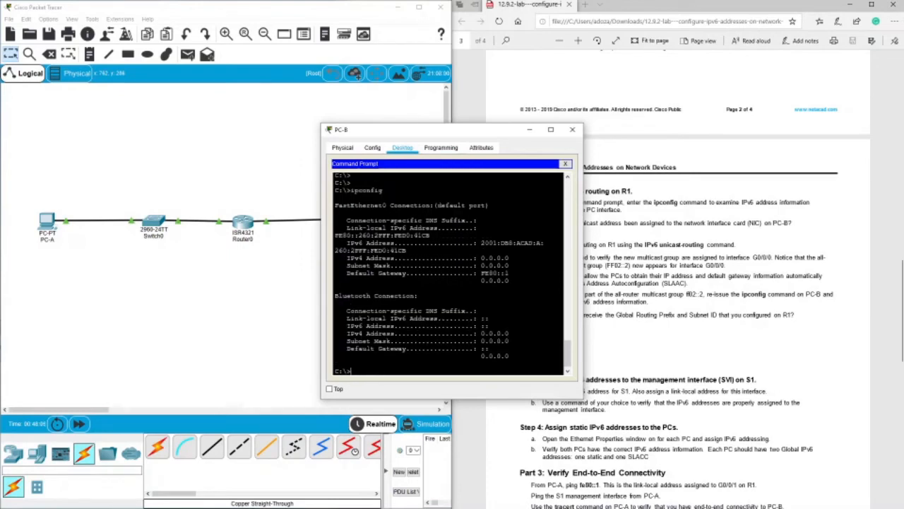
Compare the IPv6 address of PC-B's FastEthernet0 connection with the lab's SLAAC note and close the PC-B window.
drag(481, 243, 406, 251)
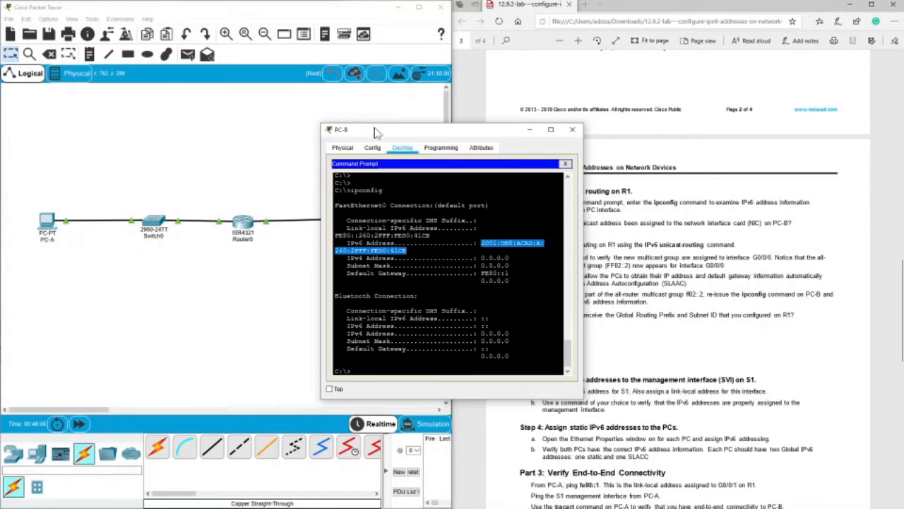
drag(374, 132, 266, 198)
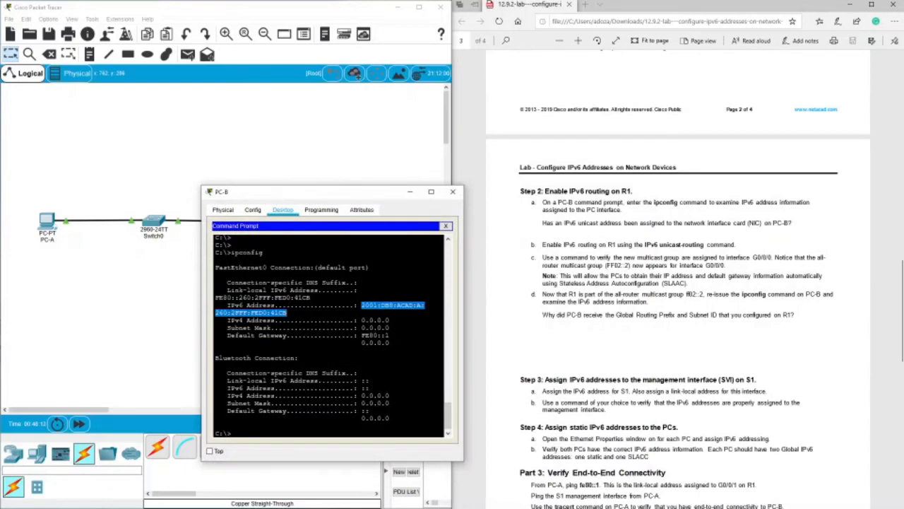
drag(662, 284, 685, 283)
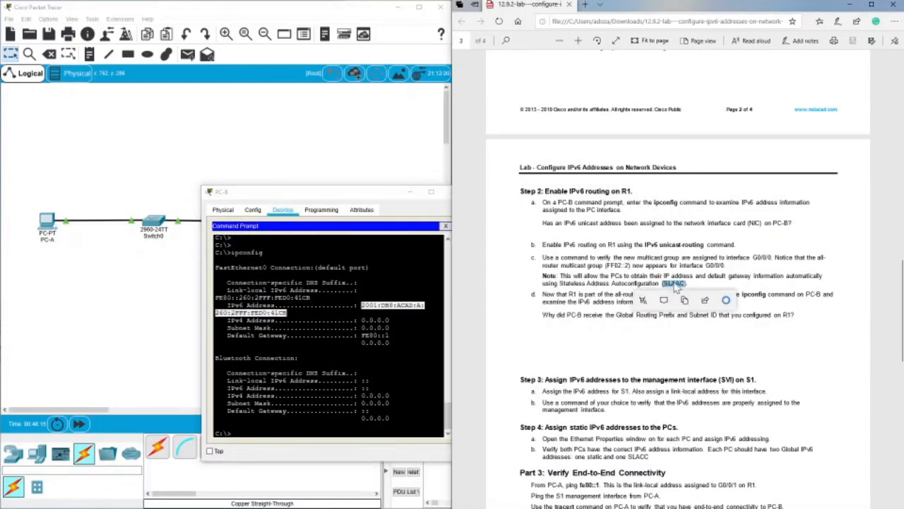
click(452, 192)
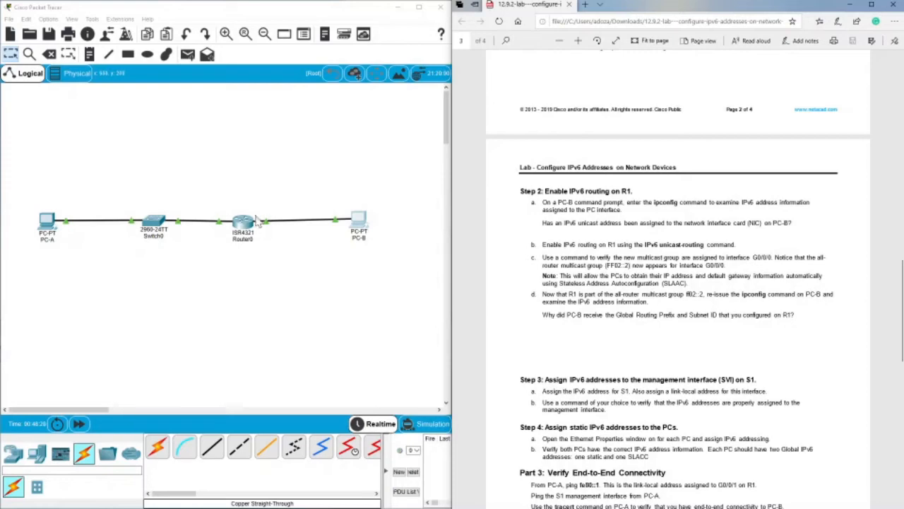
Move on to the lab's Step 3, open S1's command line and enter privileged EXEC mode with en.
scroll(537, 276, down, 3)
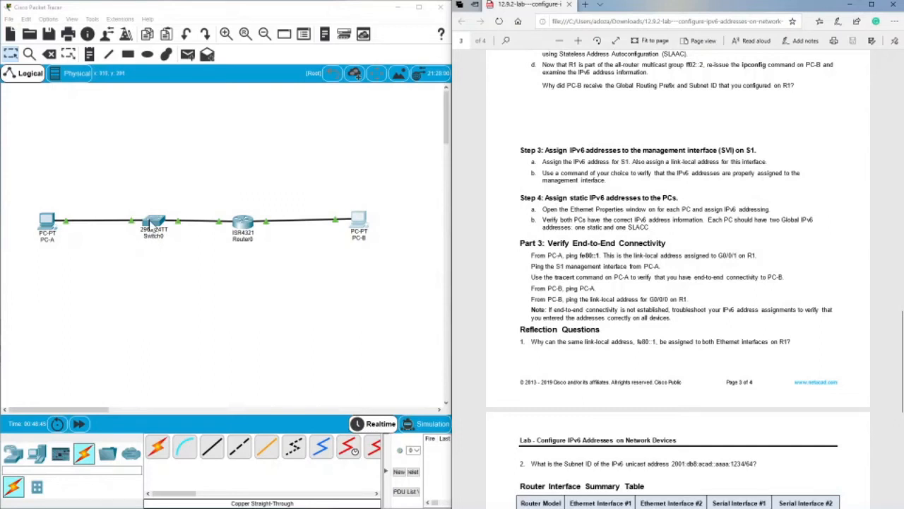
click(151, 225)
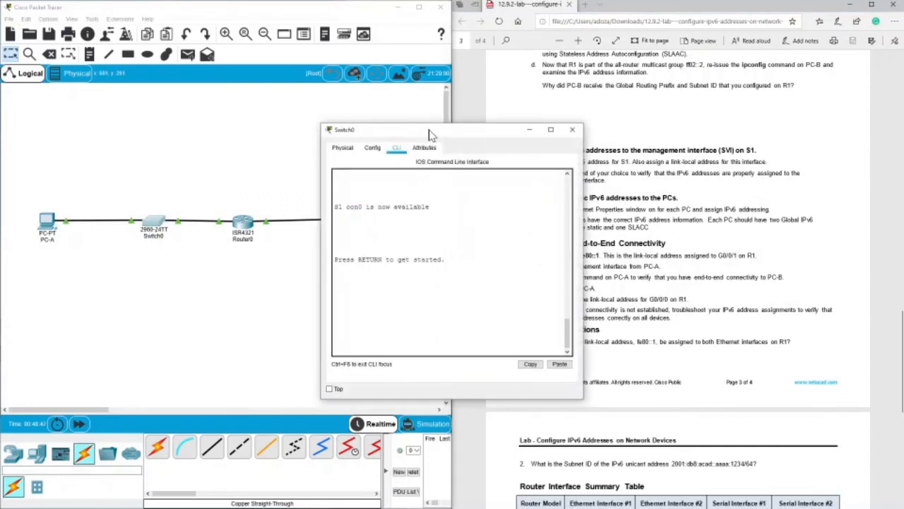
drag(428, 132, 333, 129)
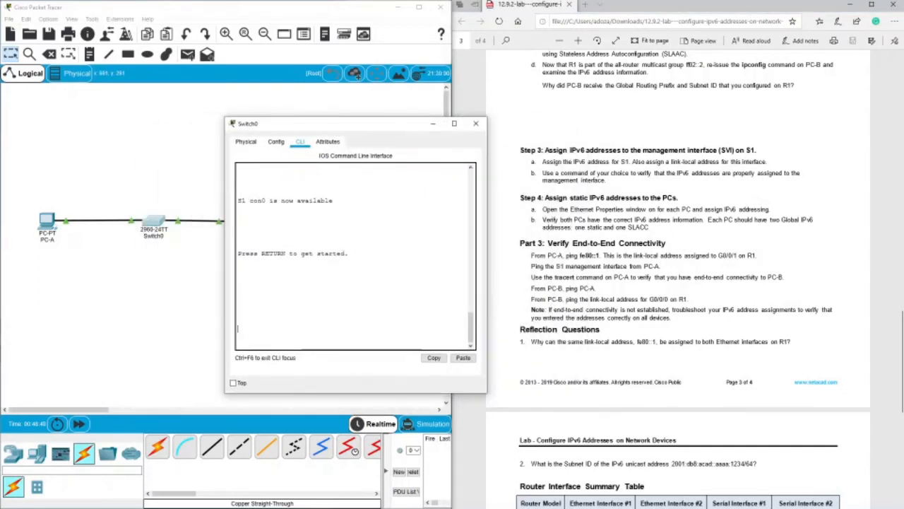
key(Return)
key(Return)
text(en)
key(Return)
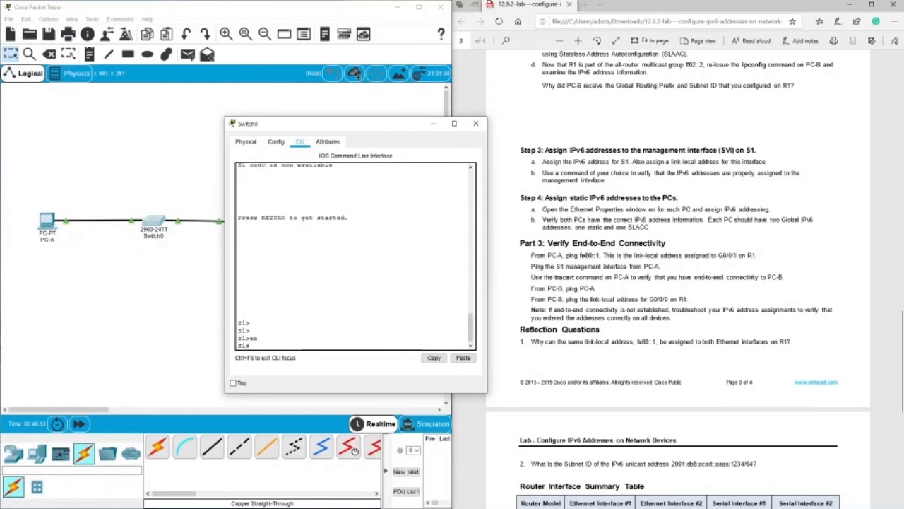
Enter S1's global configuration mode with conf t and select the management interface with int vlan1.
text(c)
text(t)
key(Return)
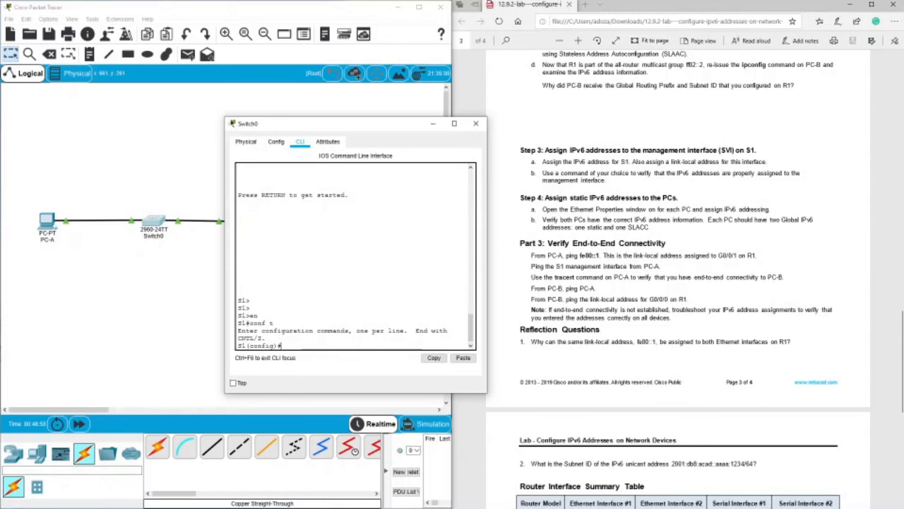
text(int vlan1)
key(Return)
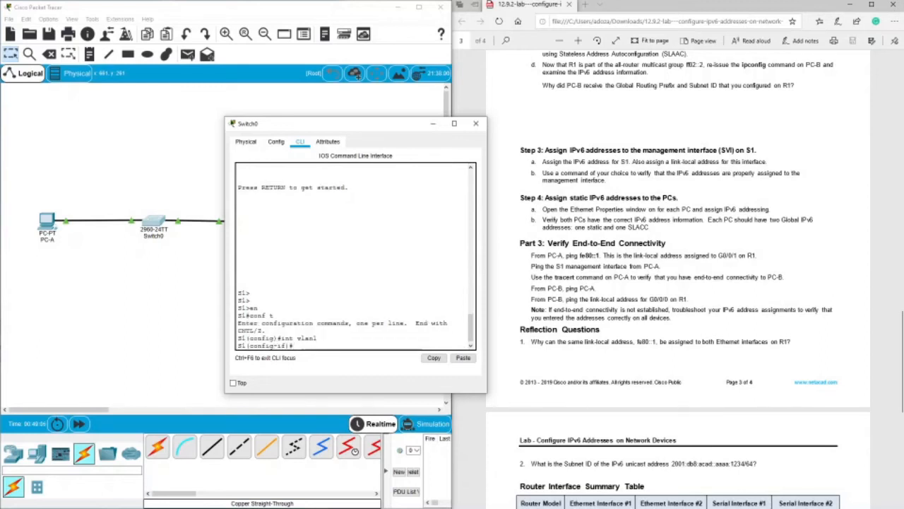
Begin an ipv6 address command for S1's VLAN 1 and copy its address 2001:db8:acad:1::b from the lab's addressing table.
text(ipv6 add)
key(Tab)
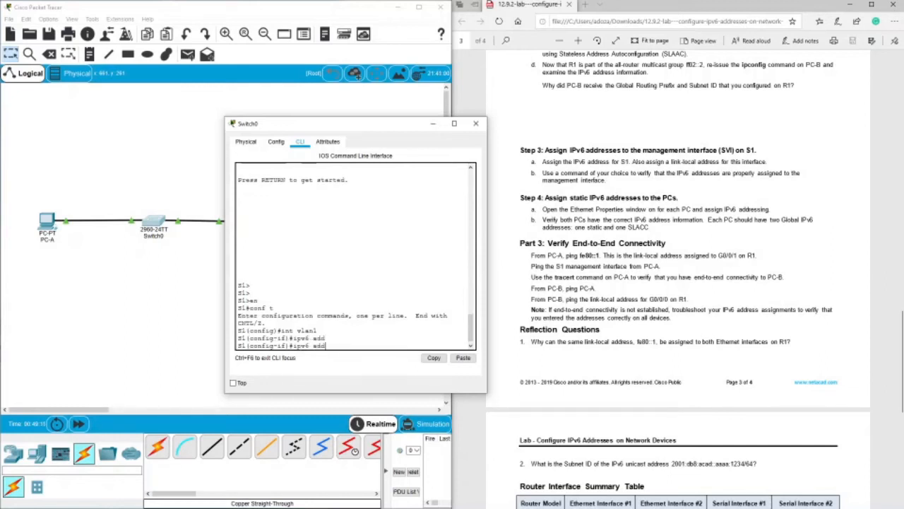
text(ress)
scroll(709, 269, up, 20)
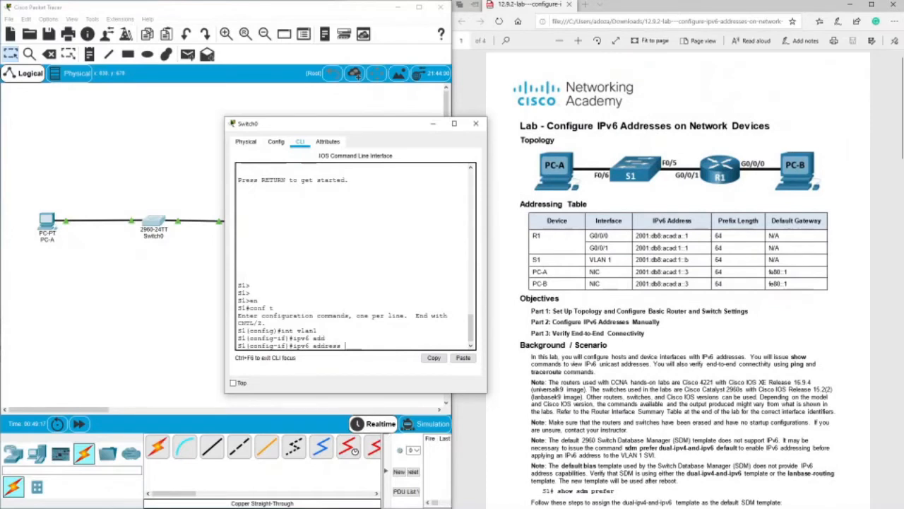
drag(636, 260, 650, 263)
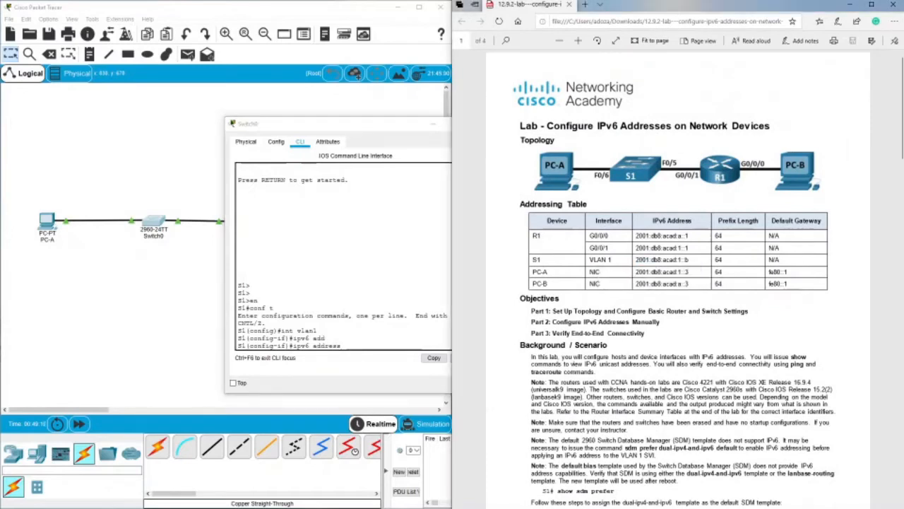
double_click(647, 262)
right_click(643, 266)
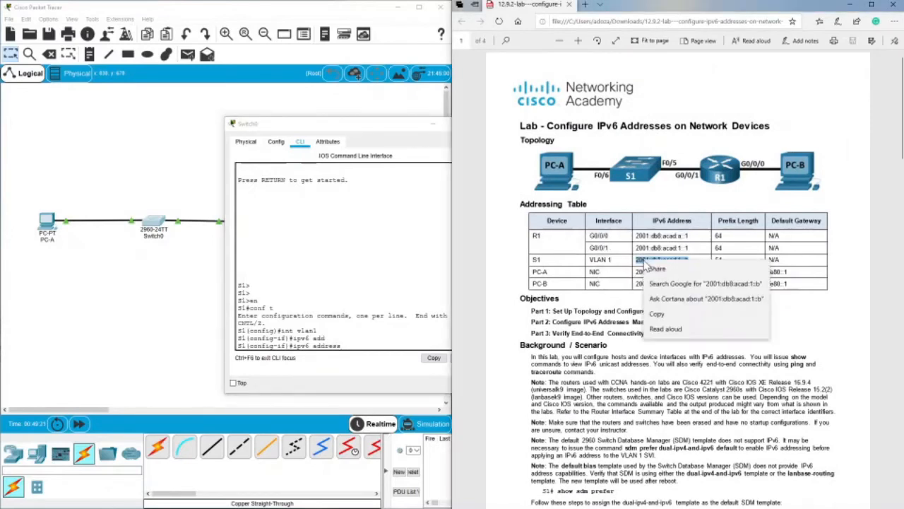
click(655, 348)
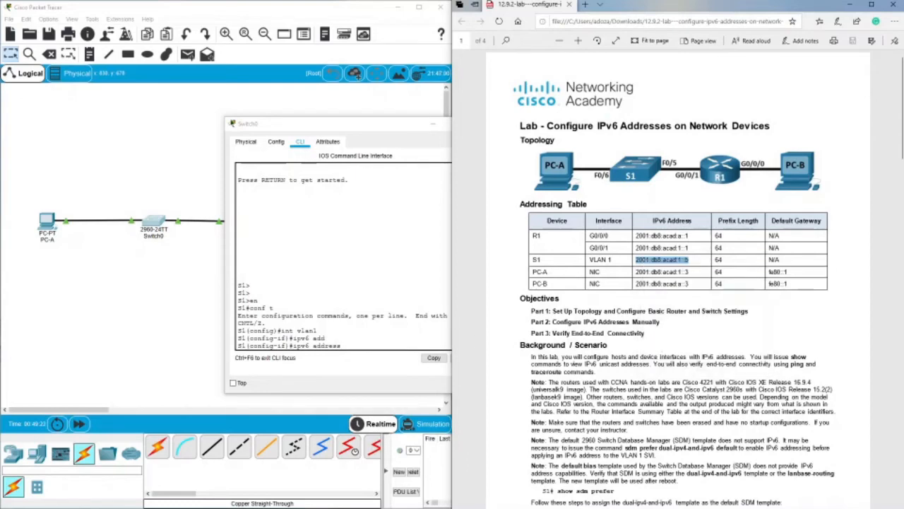
Try to assign the copied address 2001:db8:acad:1::b with prefix length /64 to S1's VLAN 1 interface.
right_click(413, 330)
click(427, 345)
text(/)
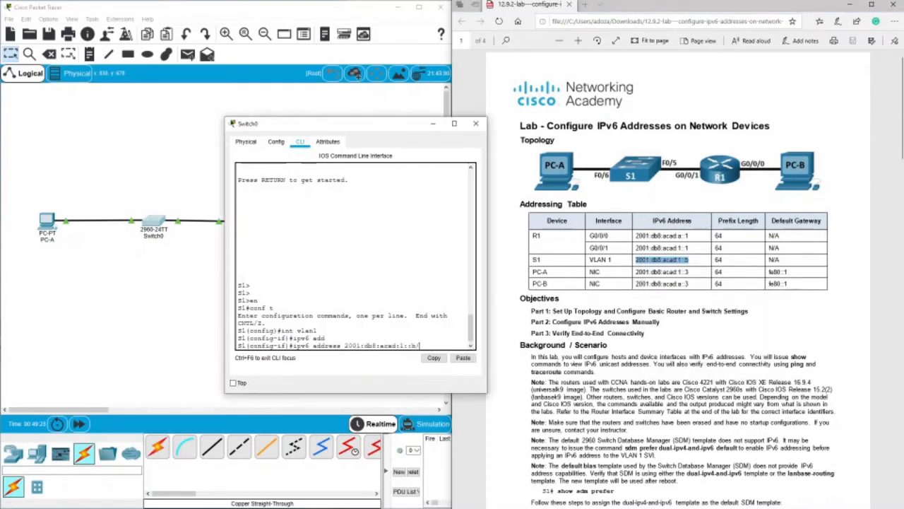
text(64)
key(Return)
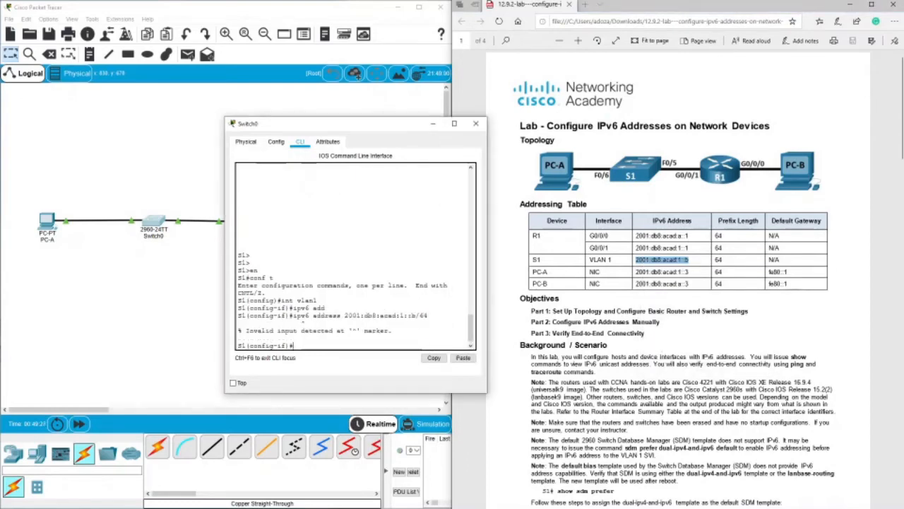
Recall and reissue the ipv6 address 2001:db8:acad:1::b/64 command on VLAN 1.
key(Up)
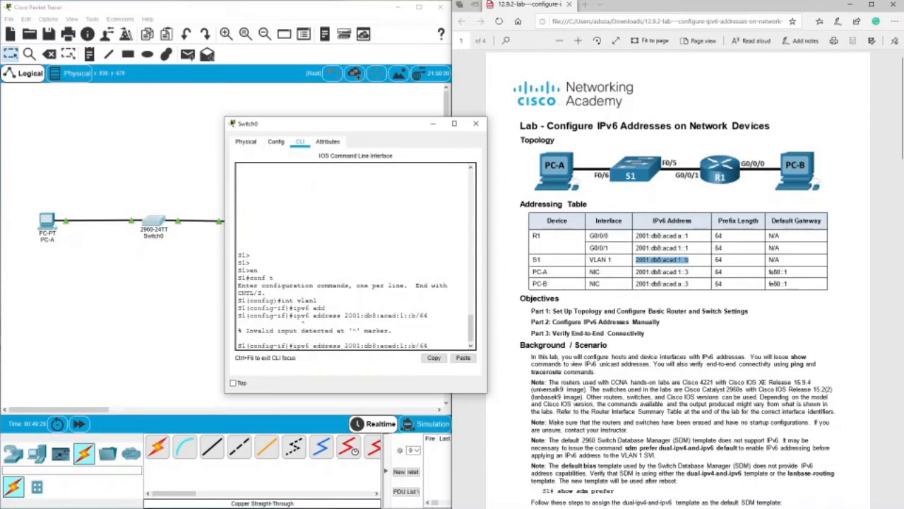
key(Left)
key(Left)
key(Return)
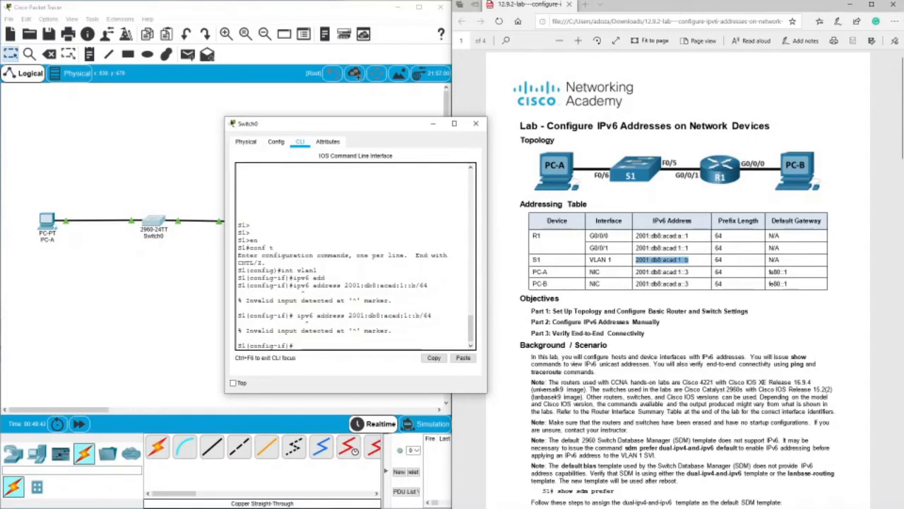
Leave interface configuration and try the lab's sdm prefer dual-ipv4-and-ipv6 default command in S1's global configuration mode.
scroll(674, 282, down, 7)
scroll(675, 283, up, 4)
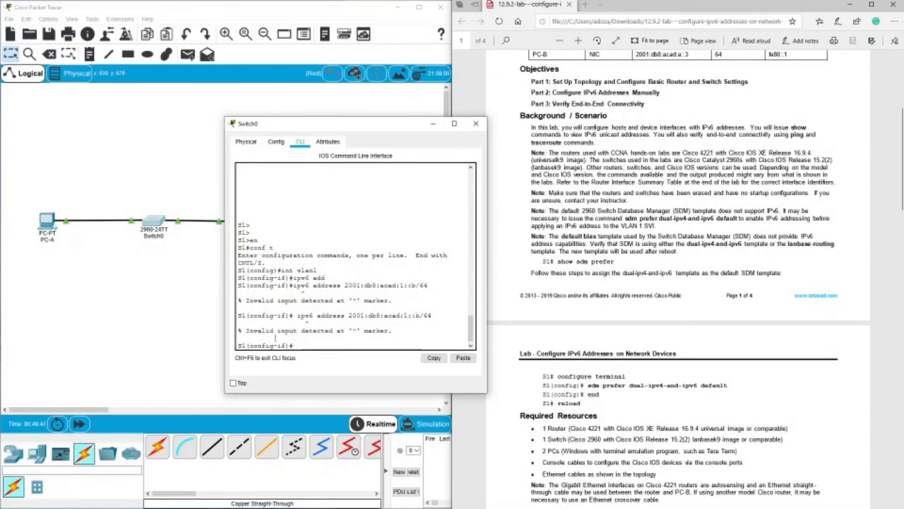
text(exit)
key(Return)
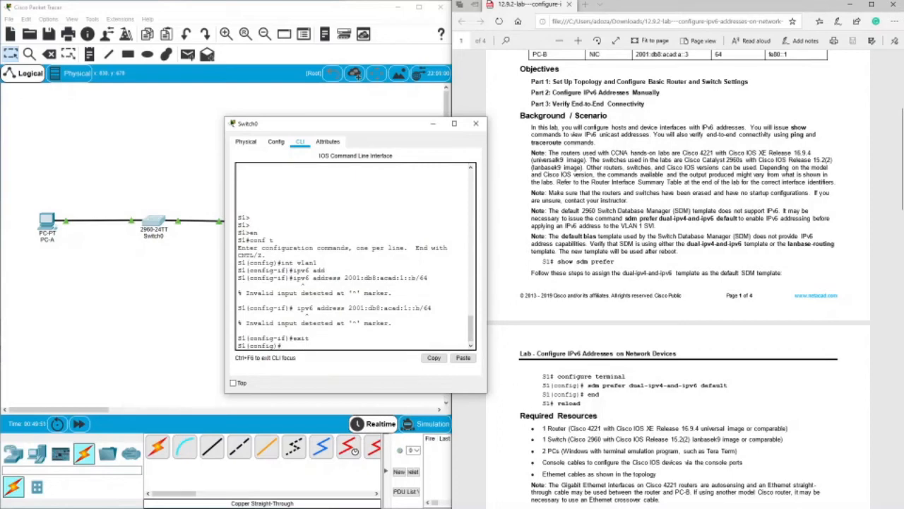
drag(586, 385, 728, 385)
right_click(728, 386)
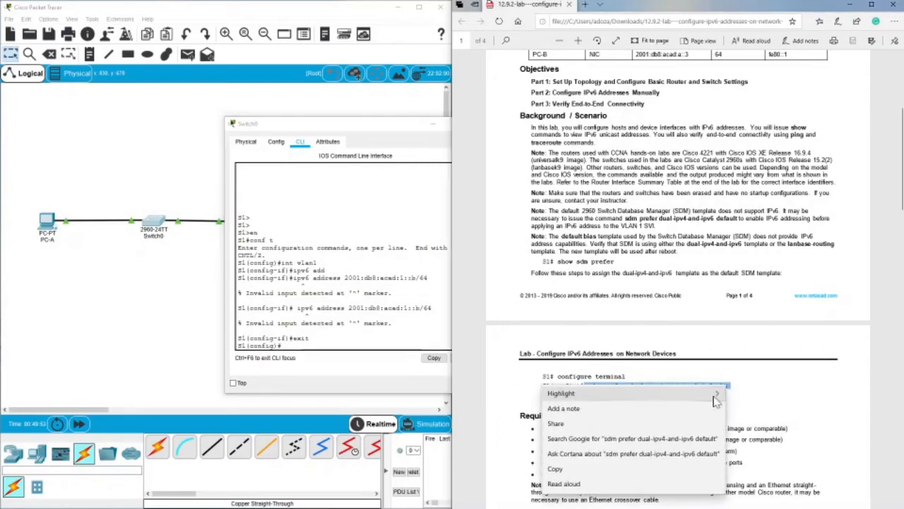
click(651, 470)
right_click(353, 345)
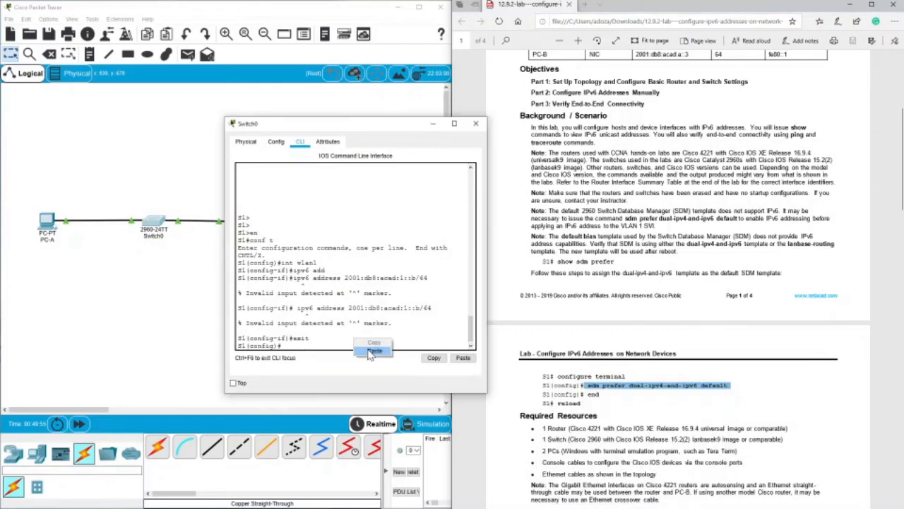
click(374, 358)
key(Return)
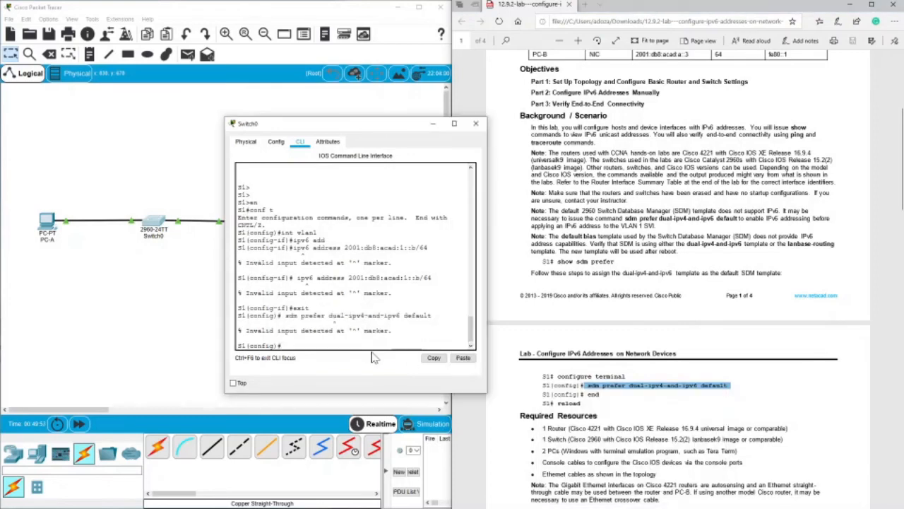
Recall and retry the sdm prefer dual-ipv4-and-ipv6 default command on S1.
key(Up)
key(Right)
key(Right)
key(Right)
key(Right)
key(Right)
key(Return)
key(Return)
key(Return)
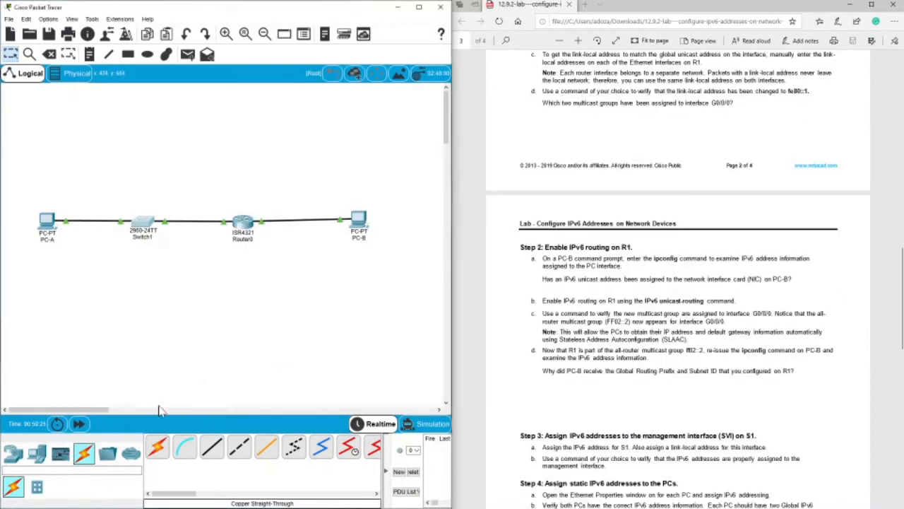
Add a 3650-24PS multilayer switch to the workspace below the 2960-24TT switch.
click(15, 455)
click(37, 486)
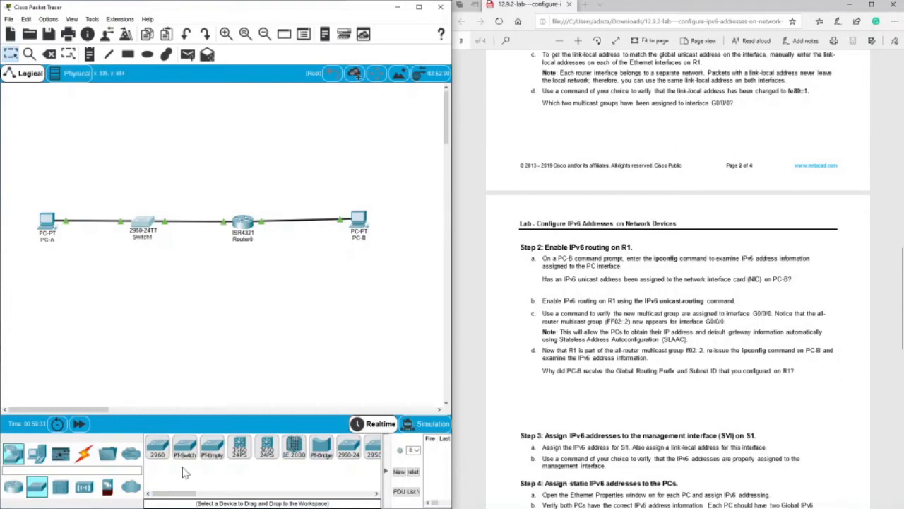
mouse_move(195, 493)
mouse_down()
mouse_move(212, 494)
mouse_move(186, 499)
mouse_move(205, 497)
mouse_up()
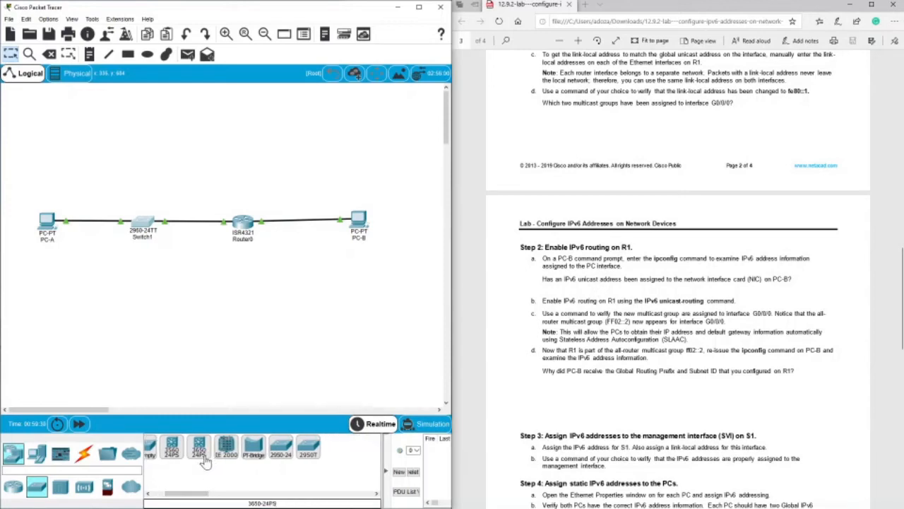
drag(205, 460, 146, 295)
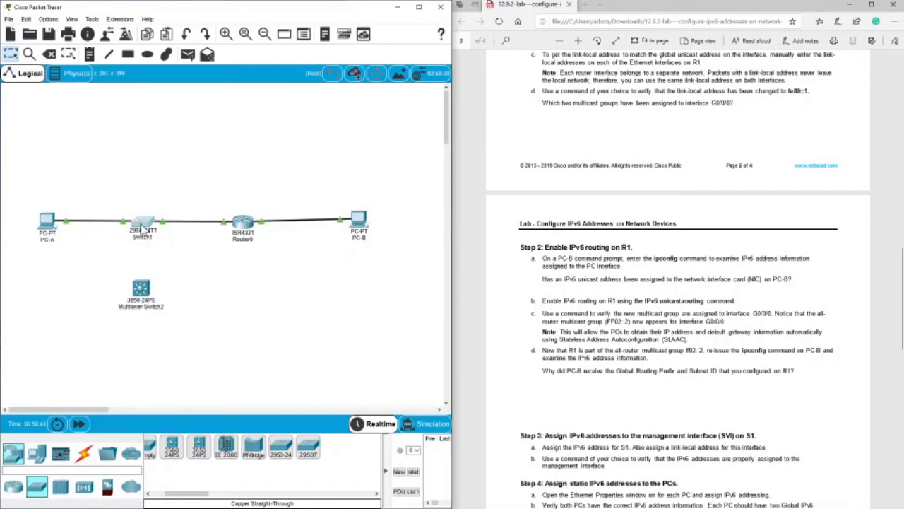
Delete the 2960-24TT switch between PC-A and Router0 together with its cables.
click(141, 228)
click(585, 124)
key(Delete)
click(209, 271)
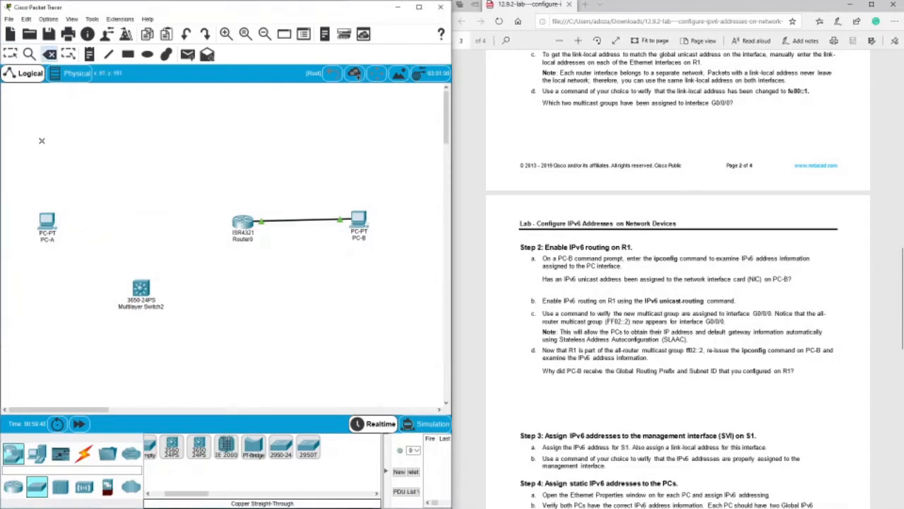
Connect PC-A's FastEthernet0 to GigabitEthernet1/0/6 on the 3650-24PS switch with a copper straight-through cable, following the lab topology.
click(83, 453)
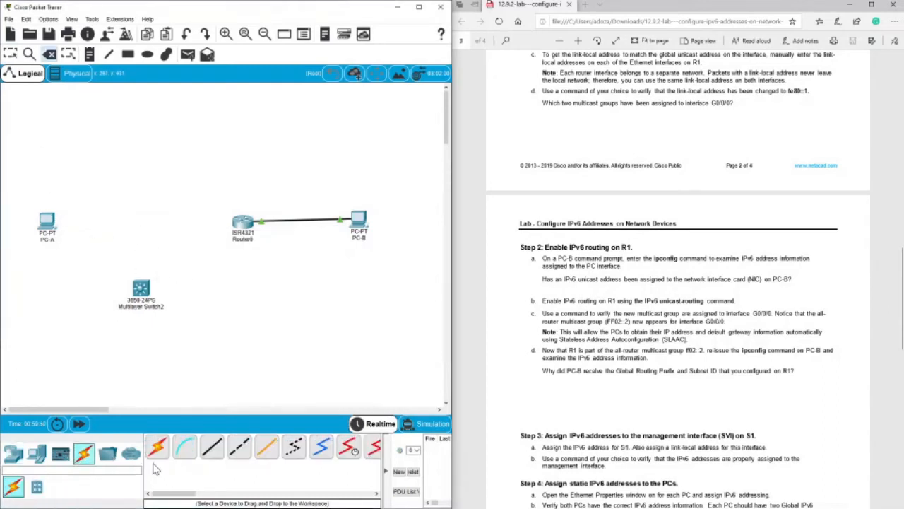
click(214, 452)
click(47, 221)
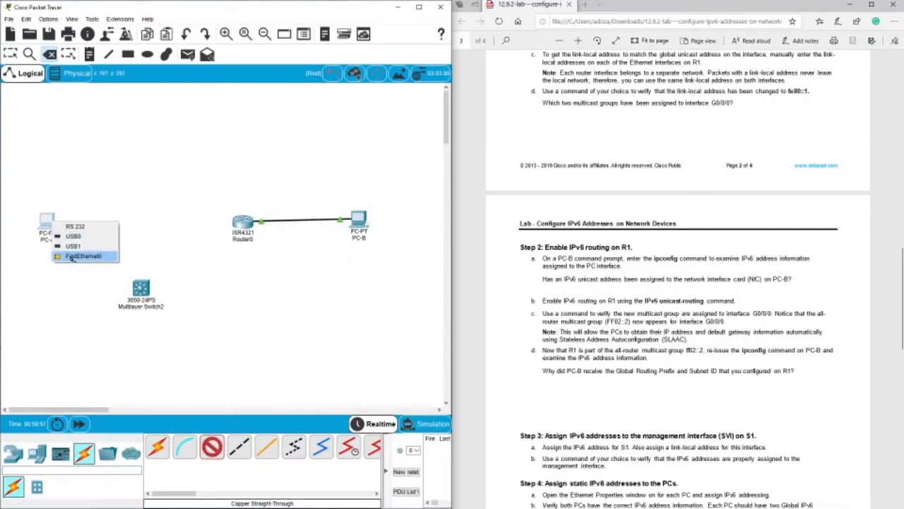
click(72, 257)
click(140, 288)
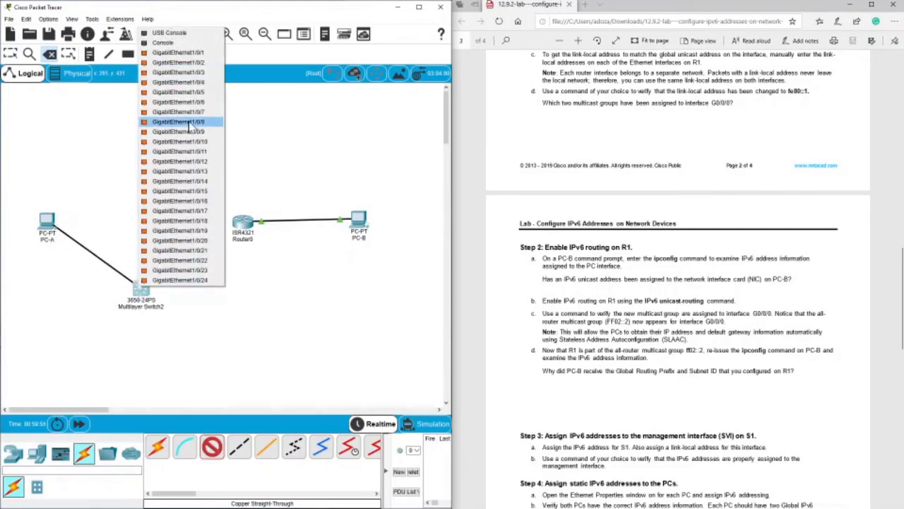
scroll(733, 198, up, 12)
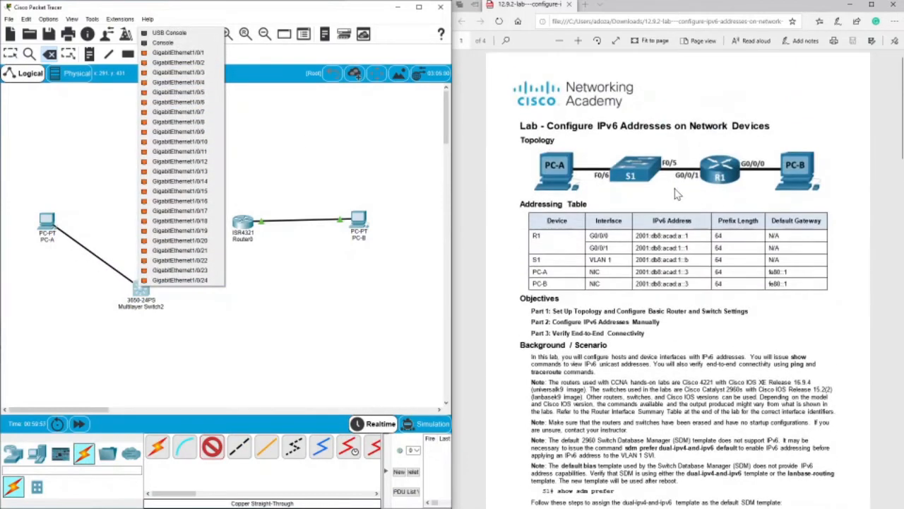
scroll(675, 194, down, 10)
click(201, 103)
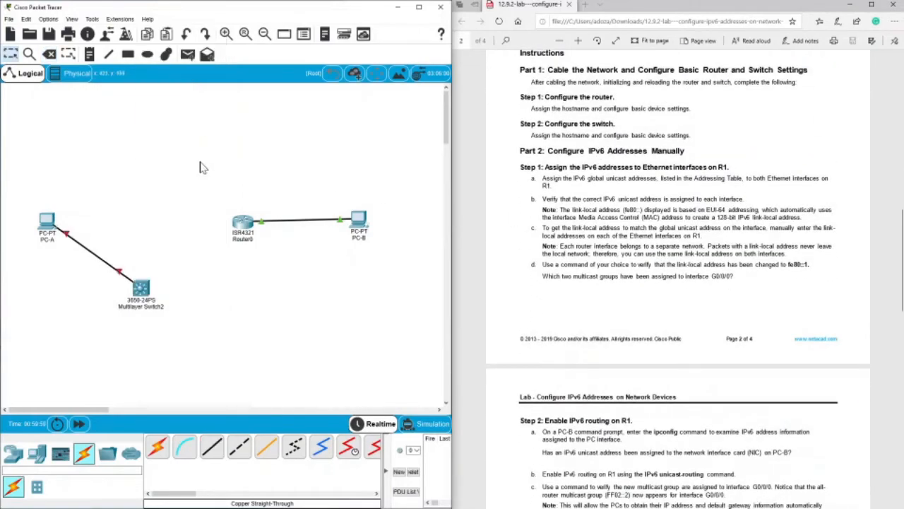
Connect GigabitEthernet1/0/5 on the 3650-24PS switch to Router0 with a copper straight-through cable.
click(212, 446)
click(141, 289)
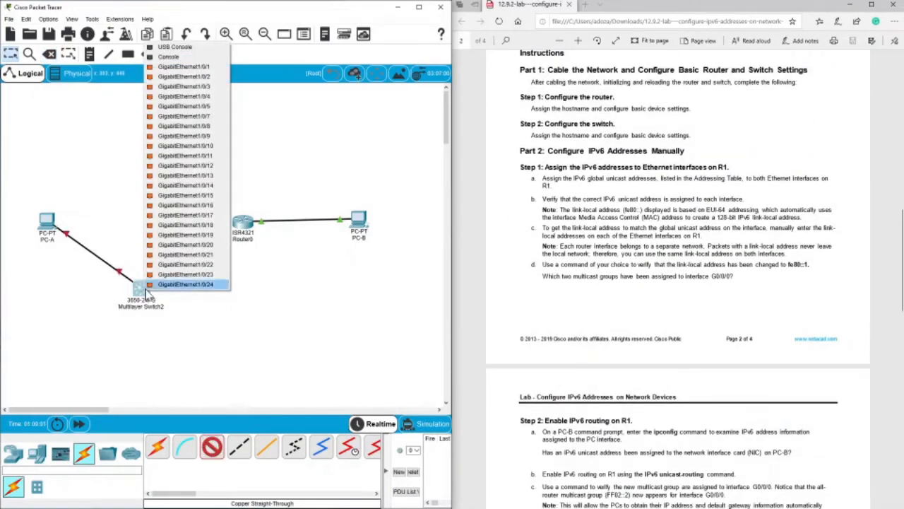
click(183, 106)
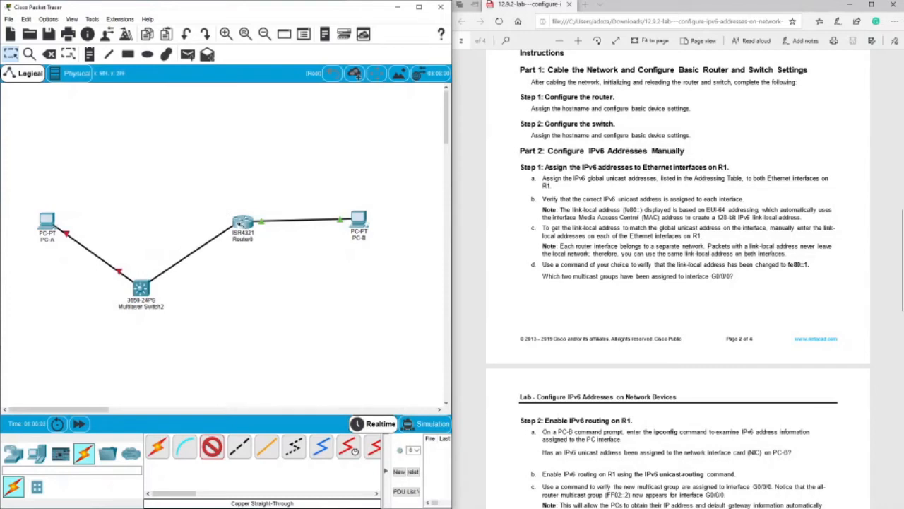
click(243, 223)
click(254, 260)
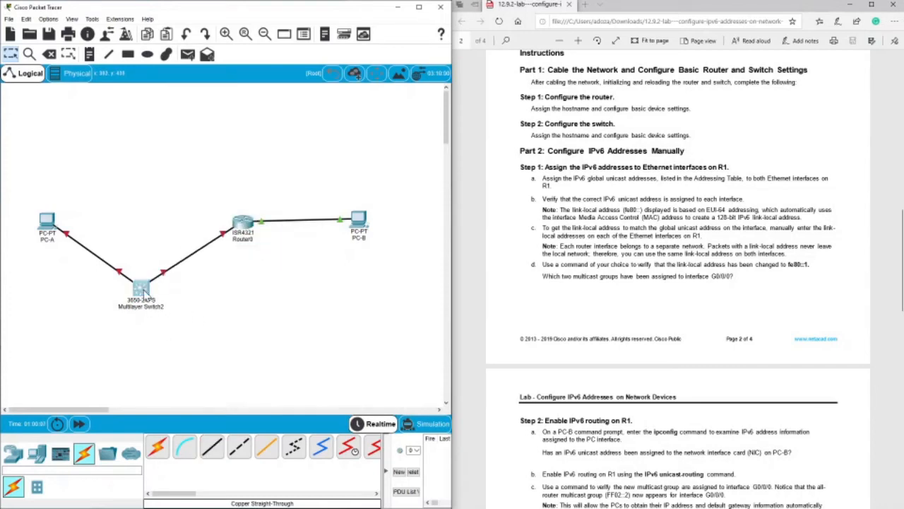
Install an AC-POWER-SUPPLY module in the empty power bay of the 3650-24PS switch and close its window.
click(143, 292)
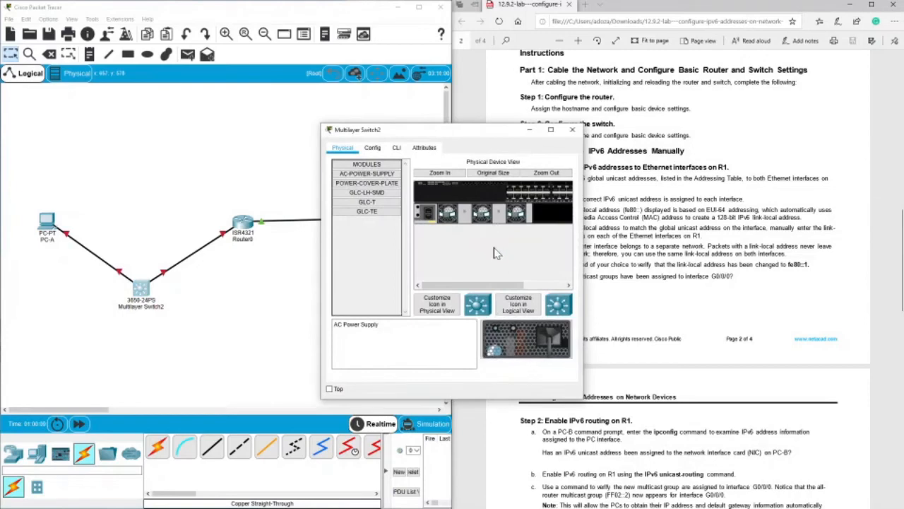
drag(431, 131, 240, 128)
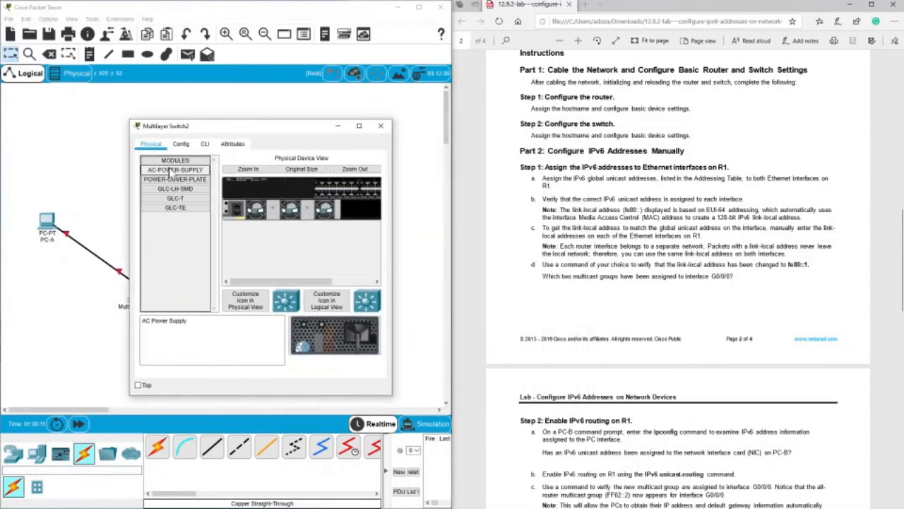
drag(169, 172, 361, 222)
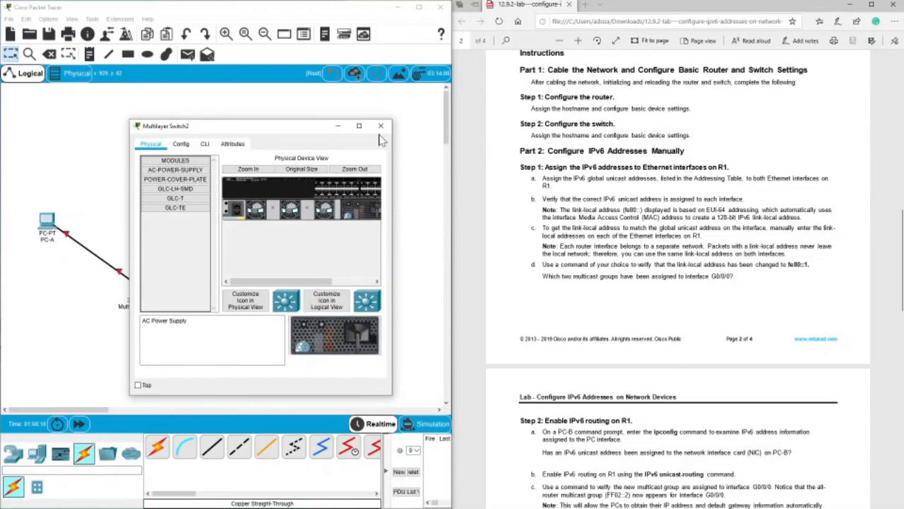
click(380, 127)
Open the multilayer switch's command line, answer no to the initial configuration dialog and start the user prompt.
click(141, 284)
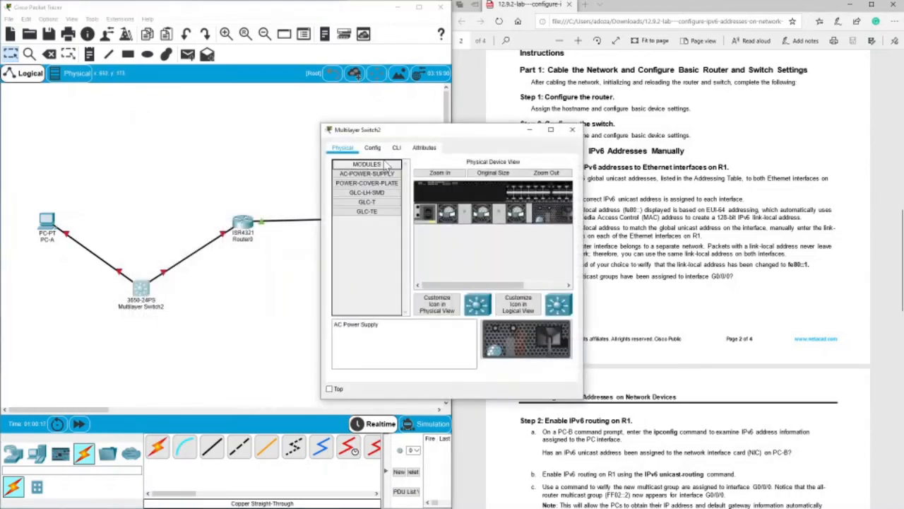
click(396, 147)
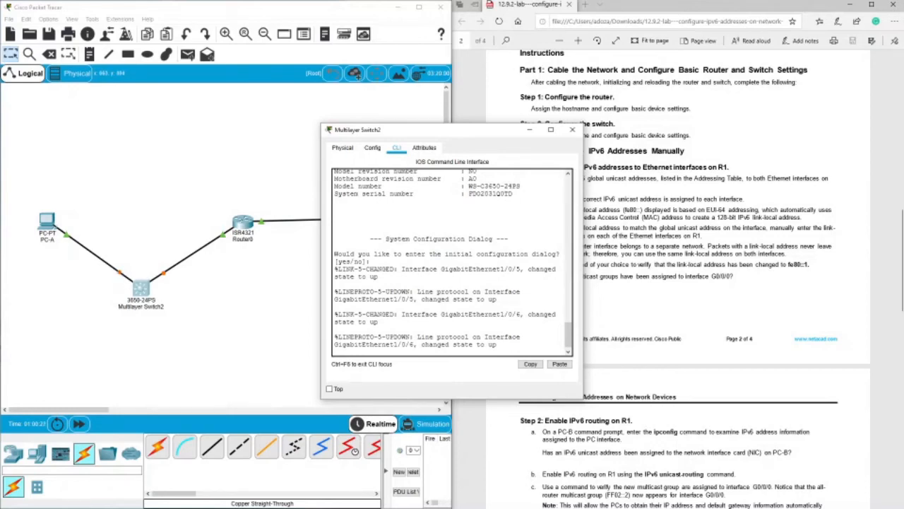
drag(464, 136, 235, 109)
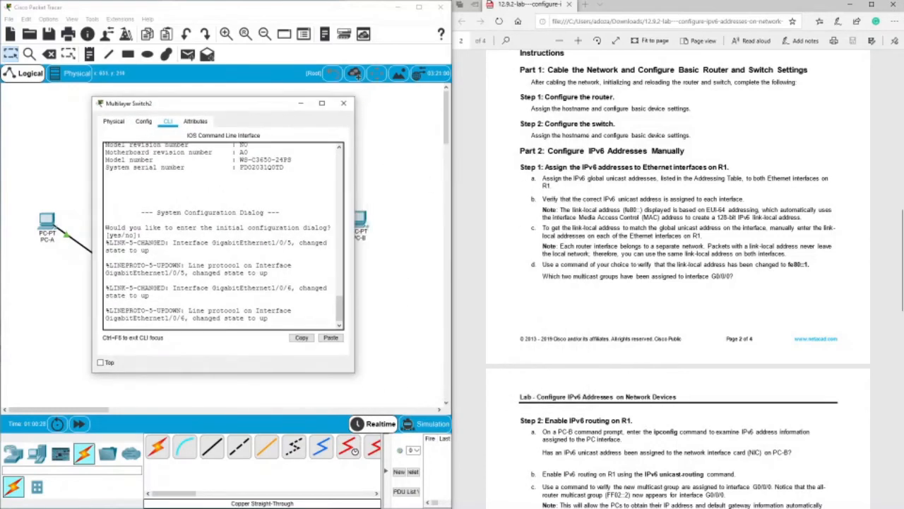
scroll(524, 303, down, 6)
scroll(679, 283, up, 3)
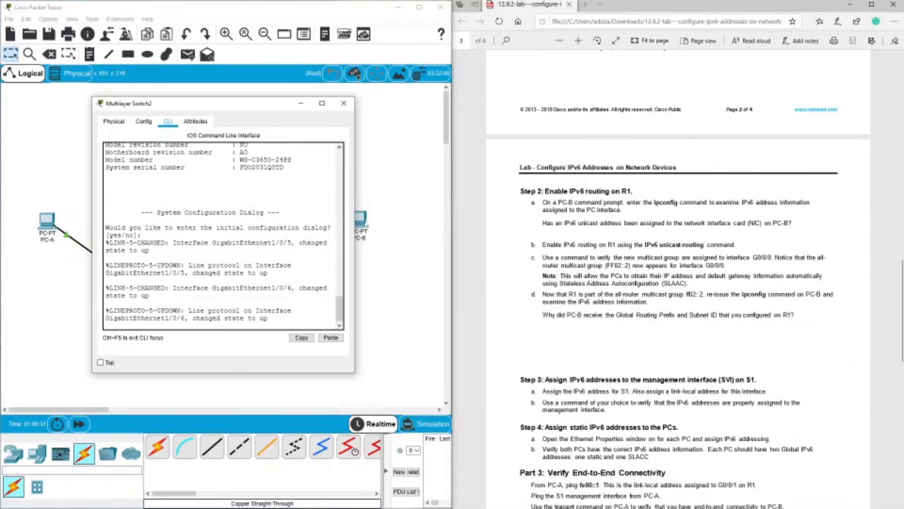
key(Return)
key(Return)
key(Return)
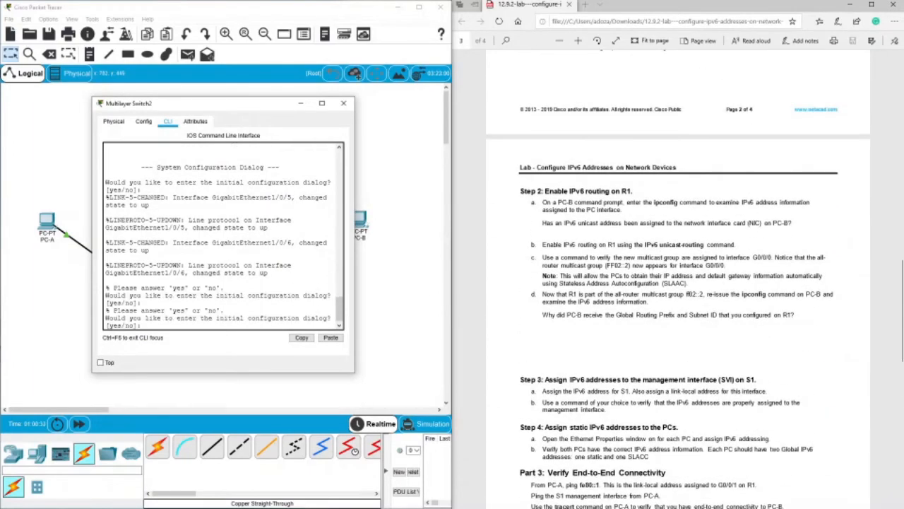
text(no)
key(Return)
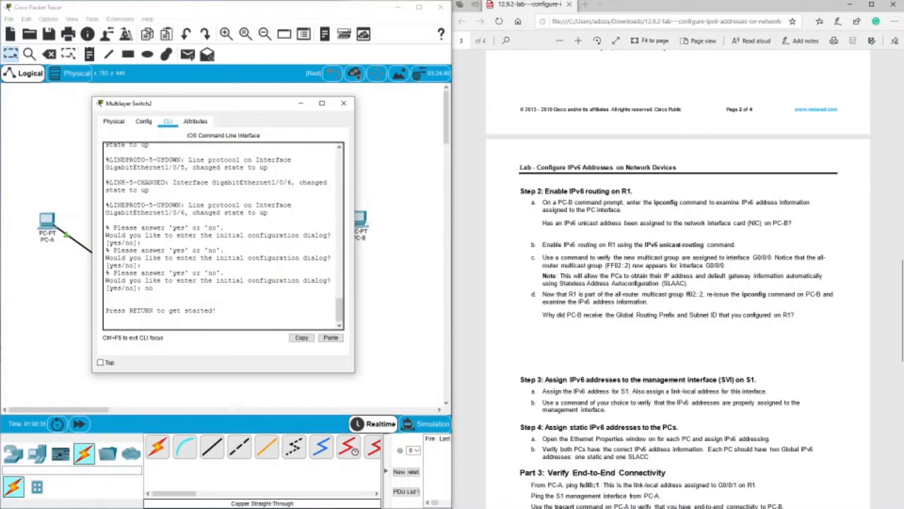
key(Return)
key(Return)
key(Return)
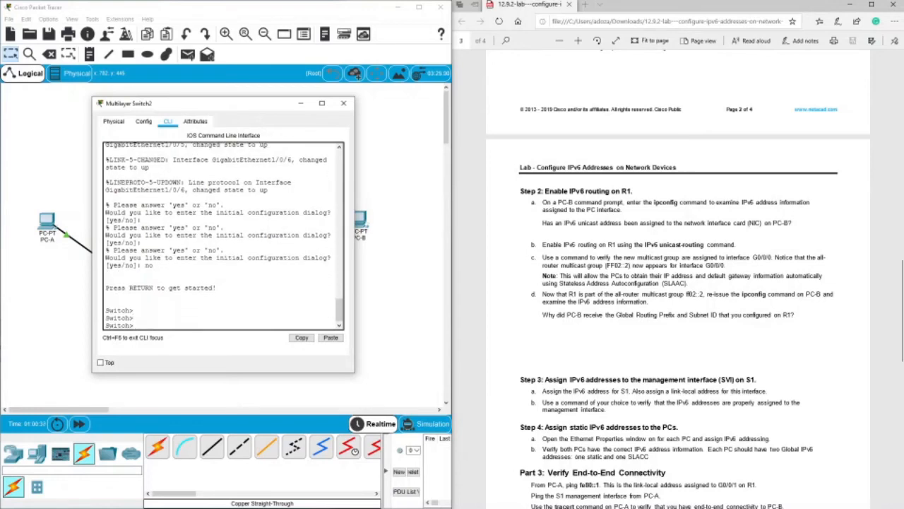
Enter the new switch's global configuration mode with en and conf t, and set its hostname to s1.
text(en)
key(Return)
text(co)
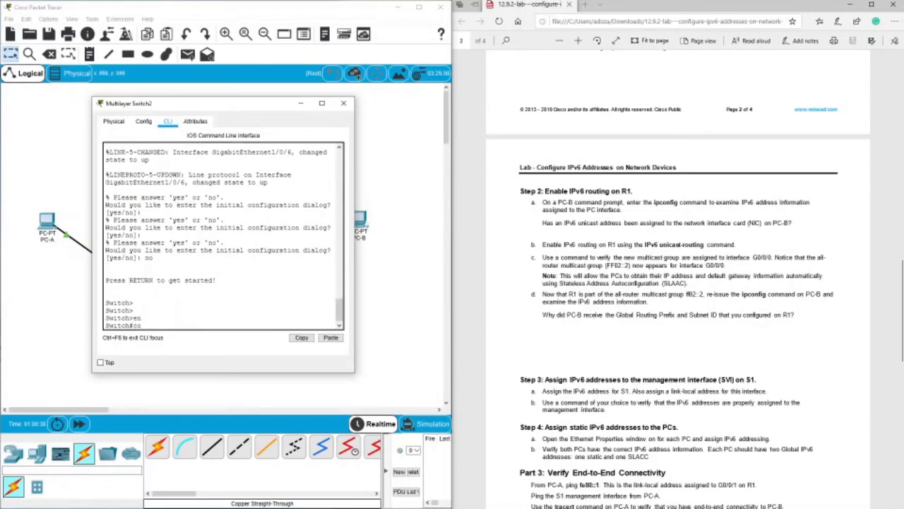
text(nf t)
key(Return)
text(host)
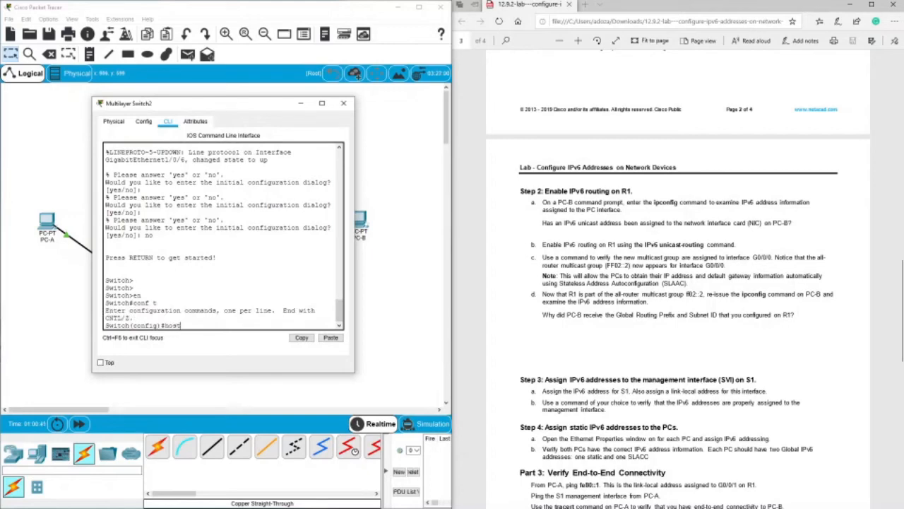
text(name s1)
key(Return)
key(Return)
key(Return)
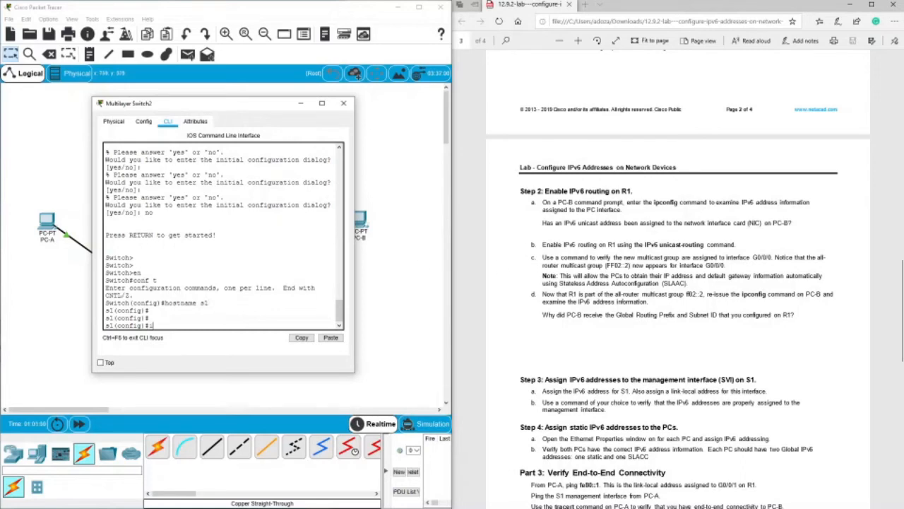
Enter interface configuration for VLAN 1 on s1 and begin an ipv6 address command.
text(nt vlan 1)
key(Return)
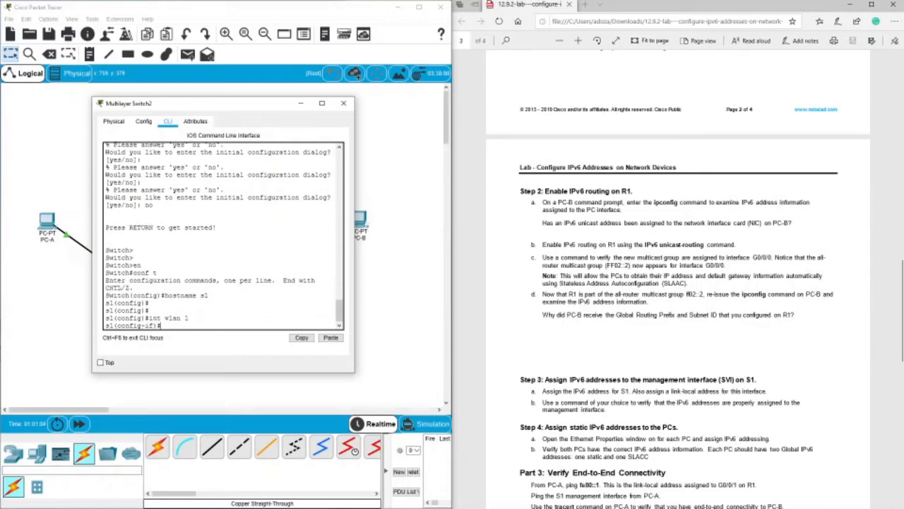
text(ipv6 add)
key(Tab)
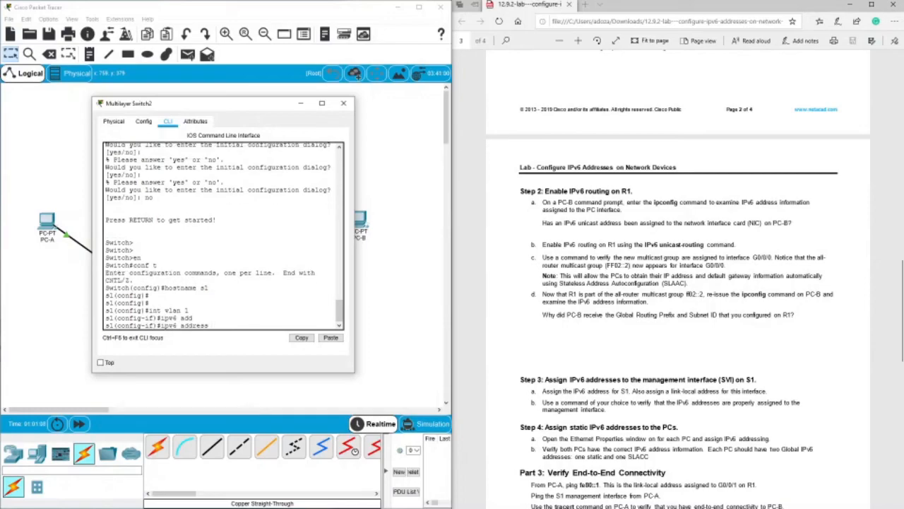
Copy S1's VLAN 1 IPv6 address 2001:db8:acad:1::b from the lab document's addressing table.
scroll(283, 254, up, 3)
scroll(660, 158, up, 15)
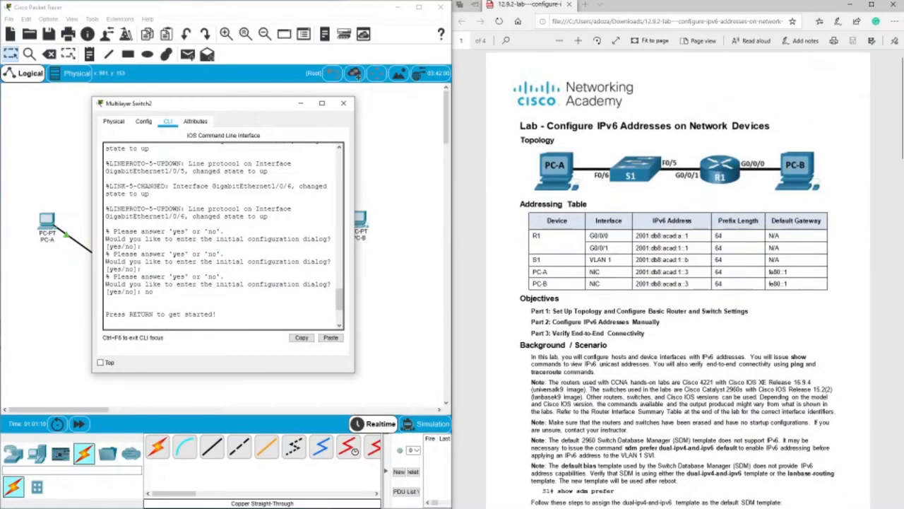
double_click(644, 260)
click(693, 260)
drag(689, 260, 636, 260)
right_click(638, 262)
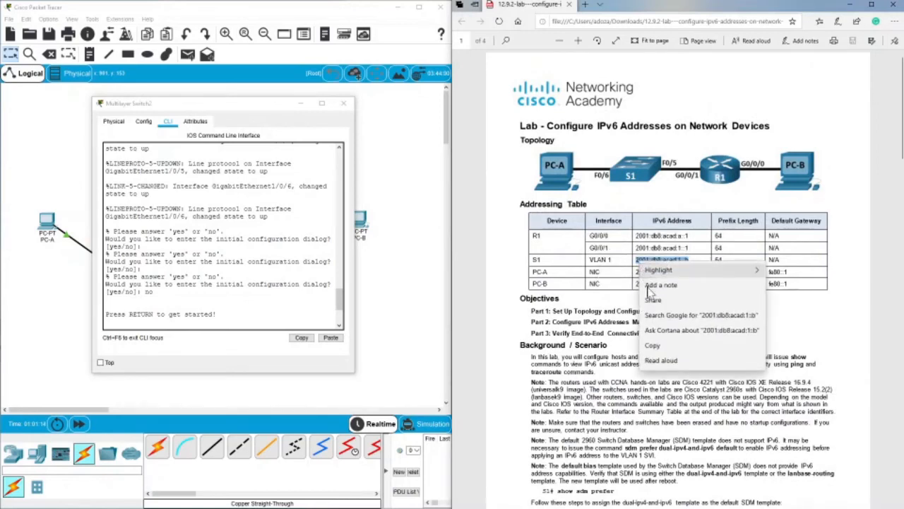
click(653, 345)
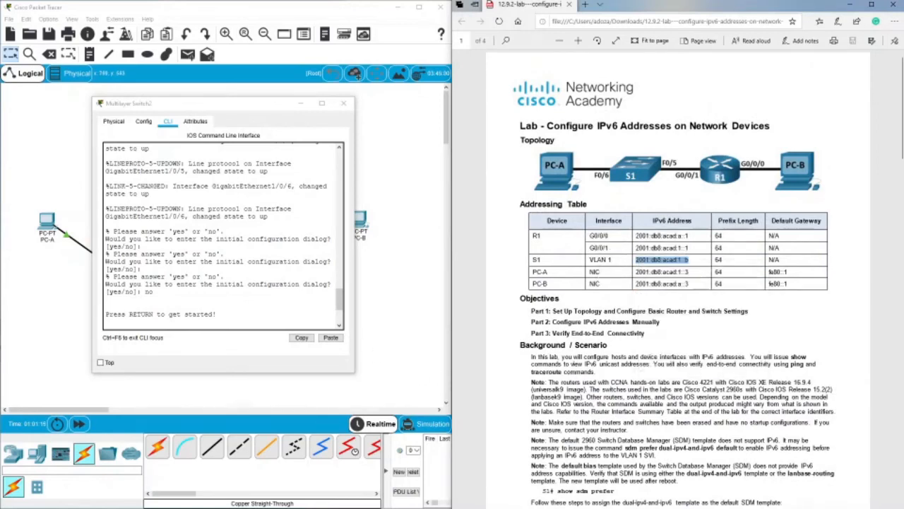
Complete the switch's ipv6 address command with the copied 2001:db8:acad:1::b and prefix /64, and run it.
scroll(270, 296, down, 4)
right_click(270, 323)
click(282, 337)
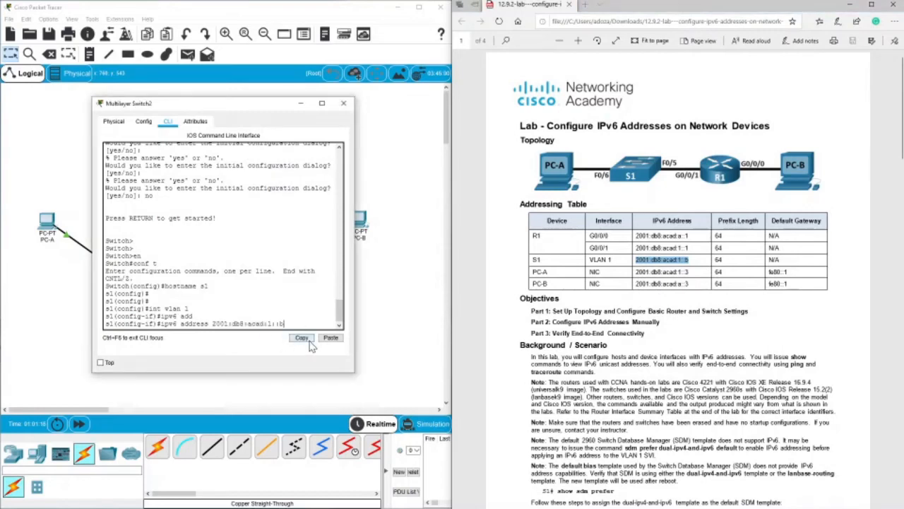
text(/64)
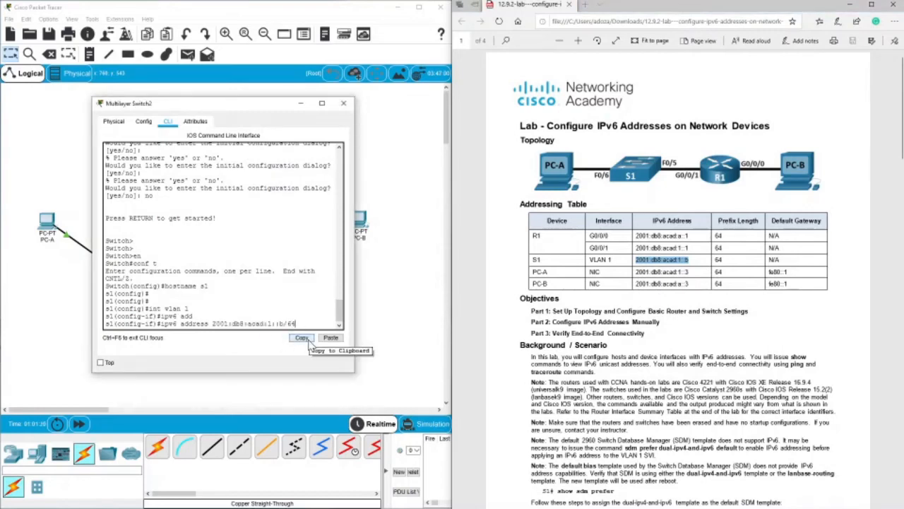
key(Return)
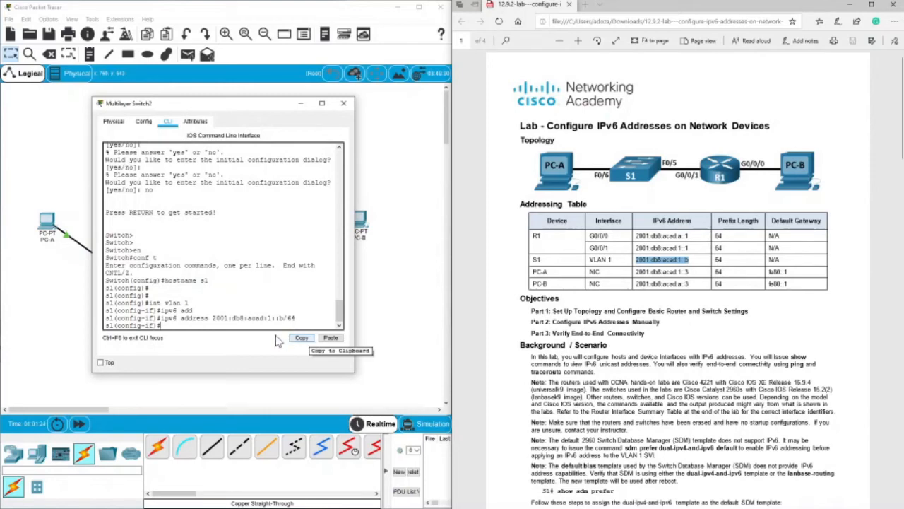
Assign the link-local address fe80::b to VLAN 1 with the ipv6 address command.
text(ipv)
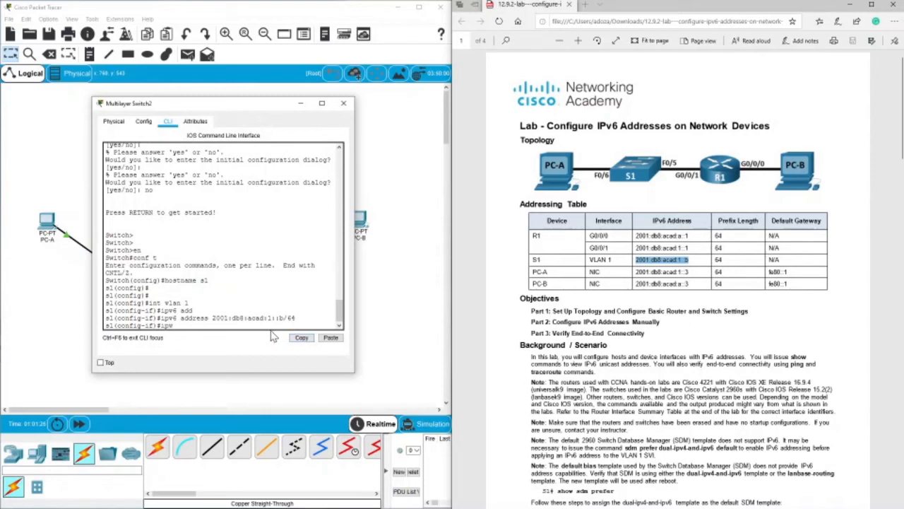
text(6 add)
key(Tab)
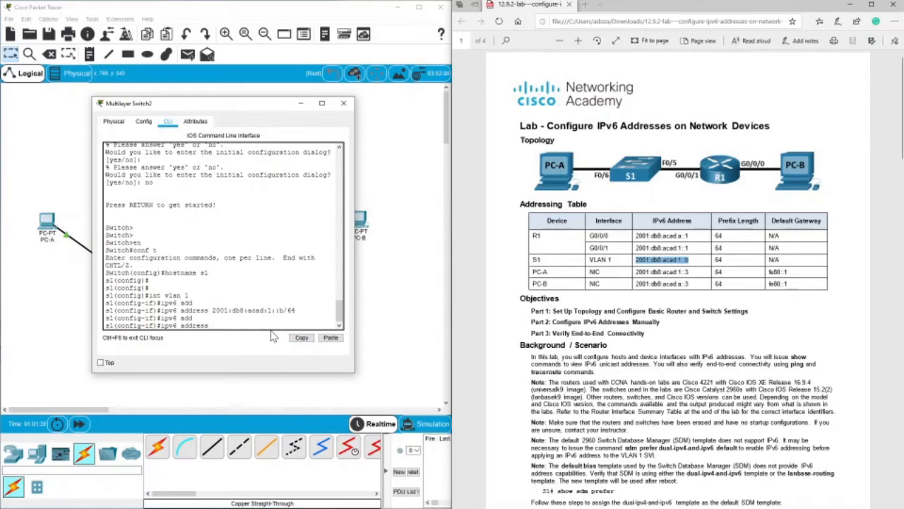
text(fe80::b l)
key(Tab)
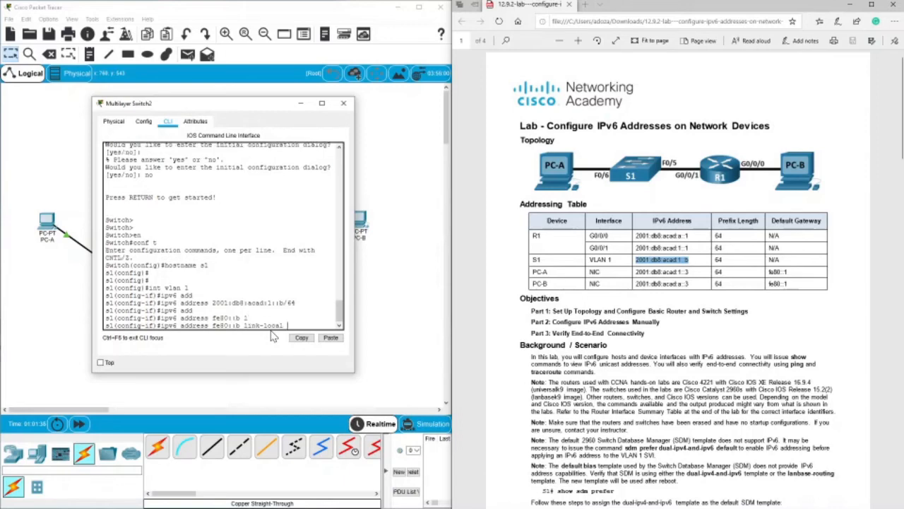
key(Return)
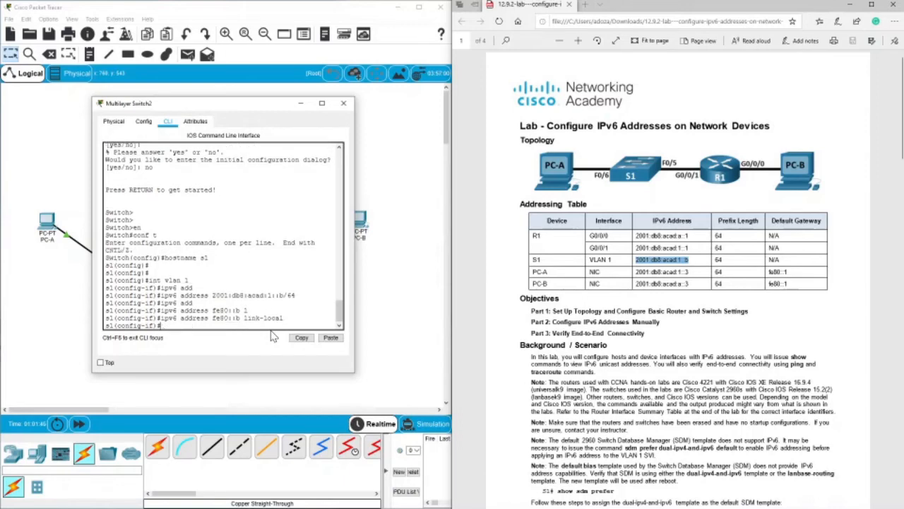
key(Return)
key(Return)
key(Return)
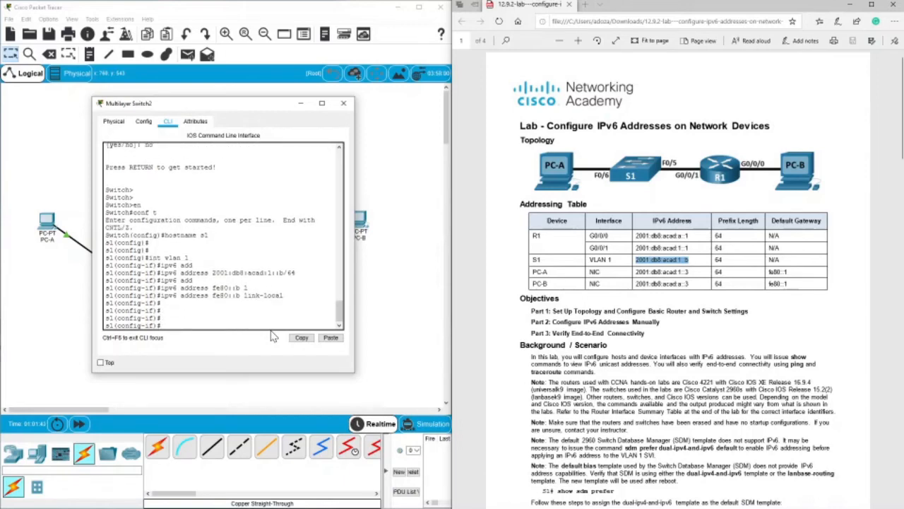
Try to exit the VLAN 1 interface configuration mode.
text(ecit)
key(Return)
key(Return)
key(Return)
key(Return)
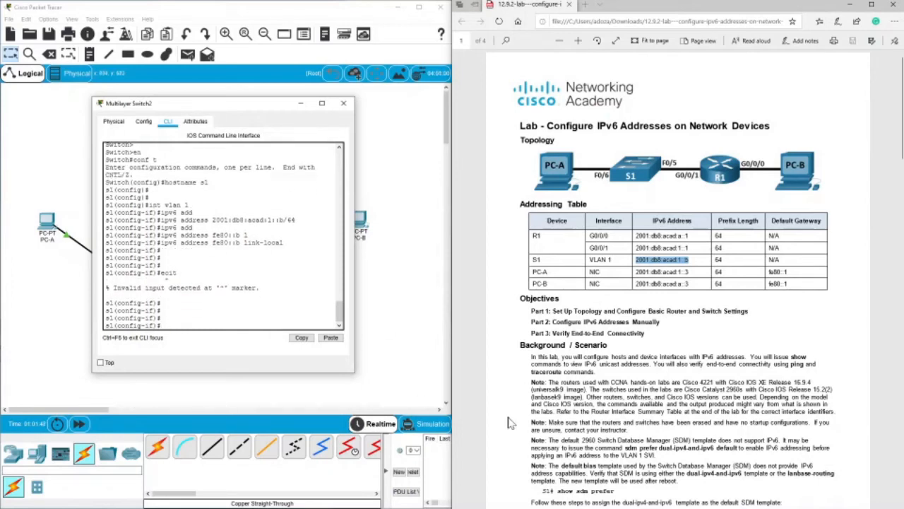
Review the lab's Step 3b verification instruction and exit s1's interface and global configuration modes.
scroll(513, 422, down, 10)
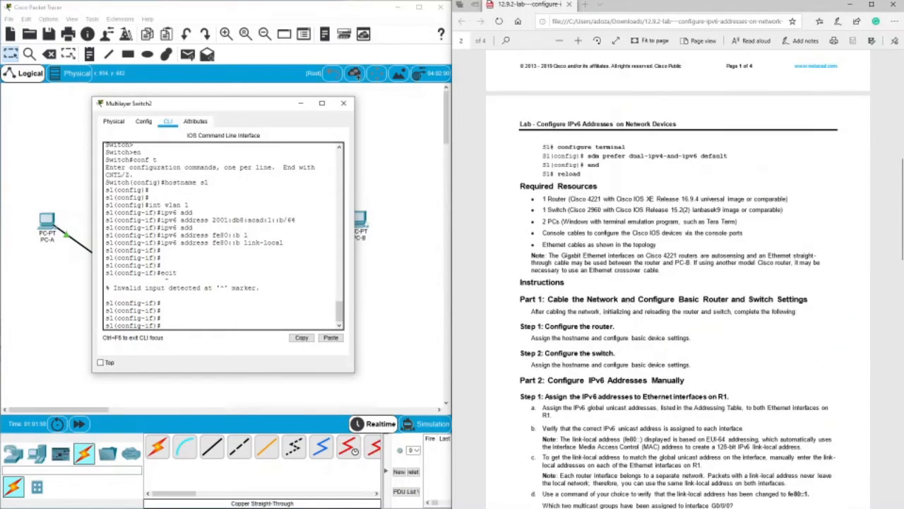
scroll(678, 283, down, 3)
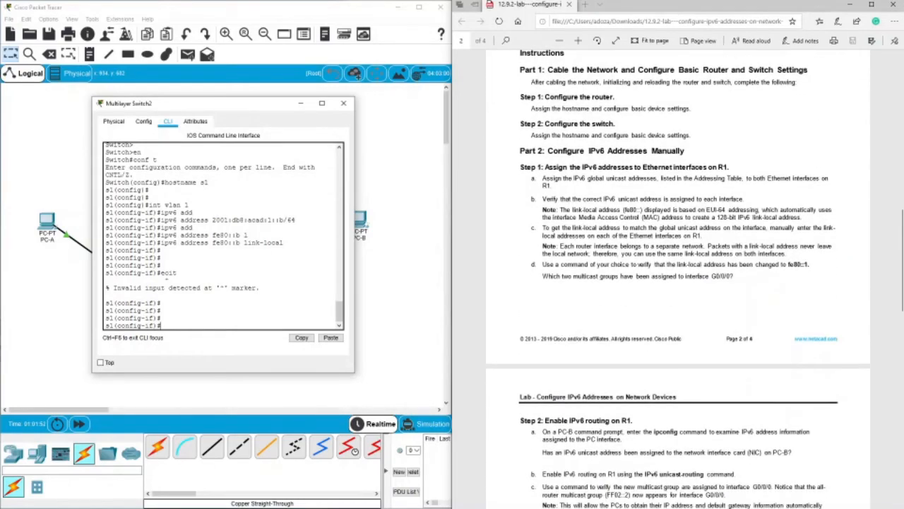
scroll(678, 282, down, 3)
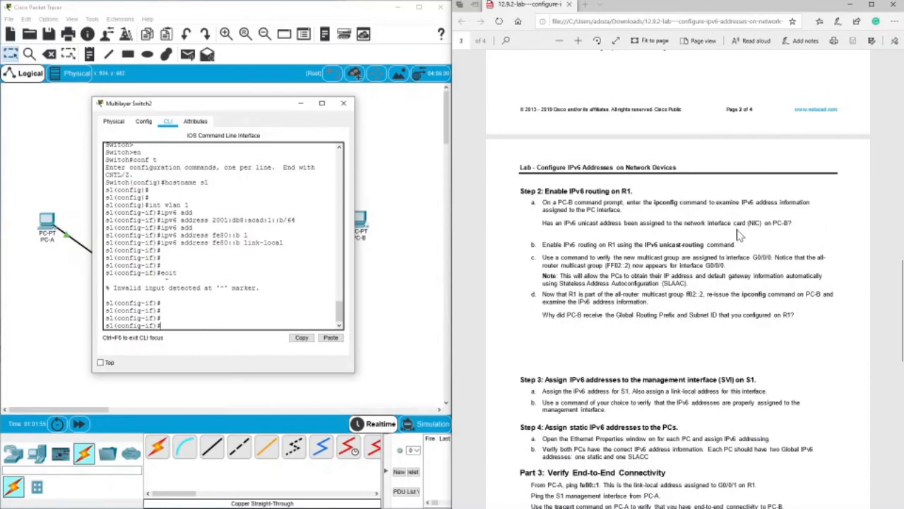
scroll(678, 283, down, 3)
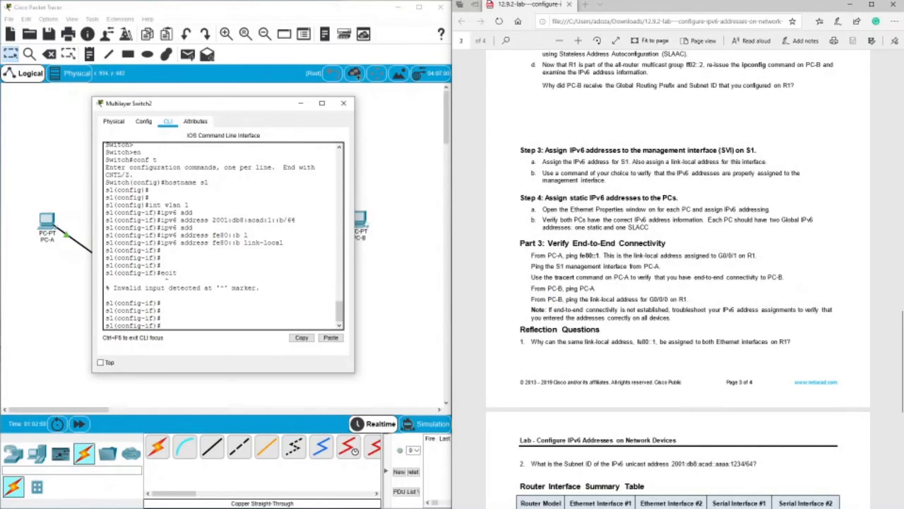
drag(625, 173, 783, 174)
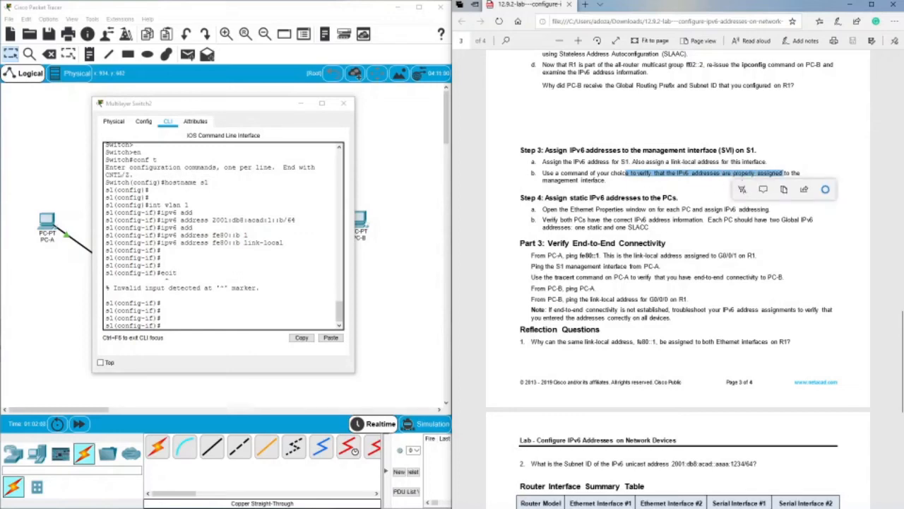
click(113, 314)
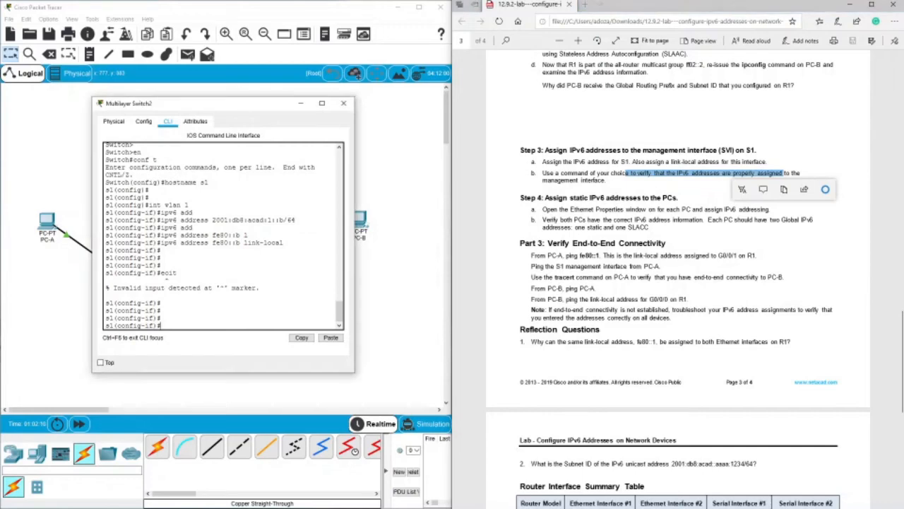
text(exit)
key(Return)
key(Return)
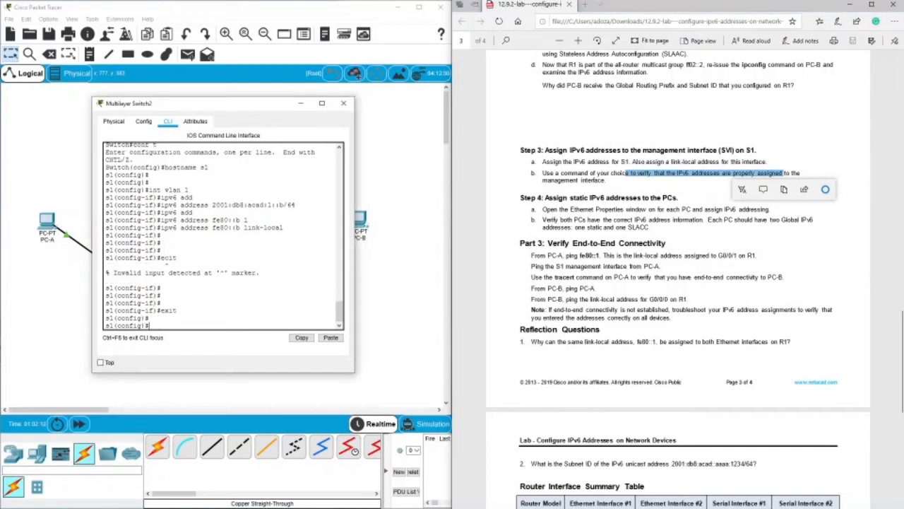
text(exit)
key(Return)
Run show ipv6 int vlan1 on s1, check the global unicast and link-local addresses, and close the switch window.
key(Return)
text(sh)
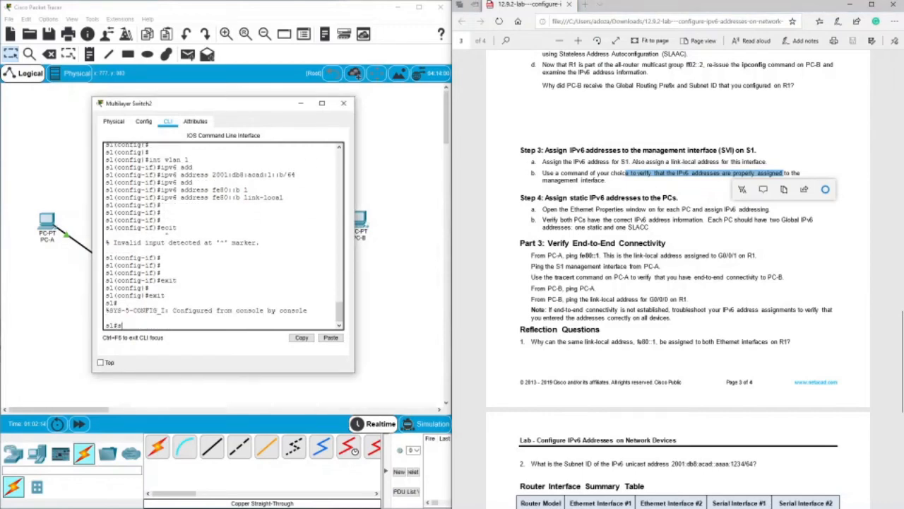
text(ow ipv6 int vlan1)
key(Return)
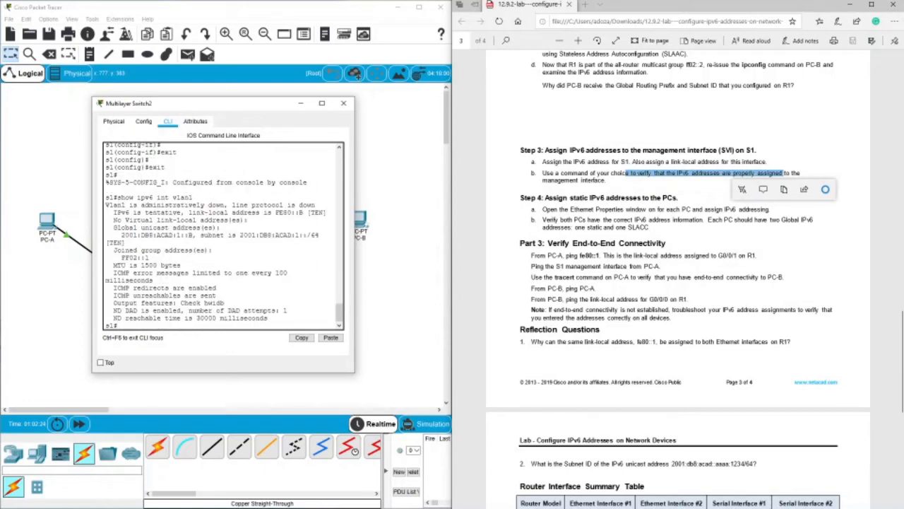
drag(122, 234, 193, 235)
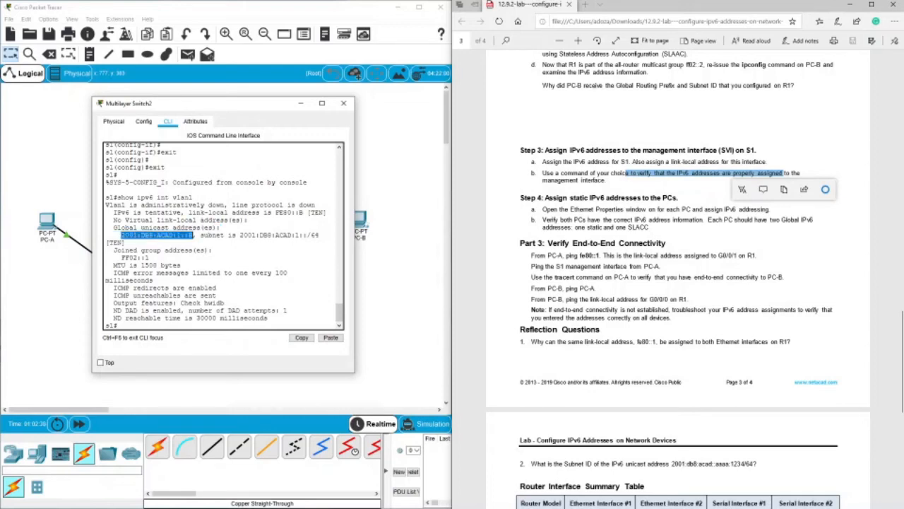
drag(275, 212, 305, 212)
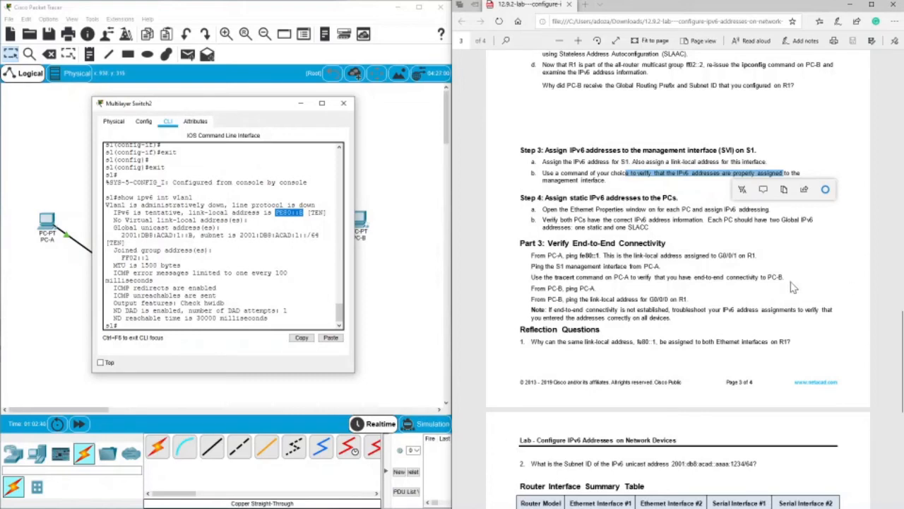
click(344, 103)
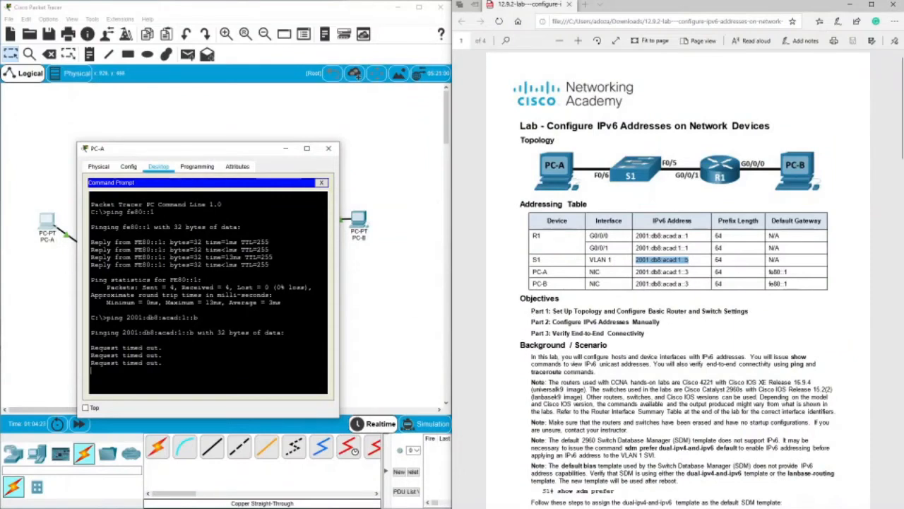
Close the PC-A window and copy PC-A's IPv6 address 2001:db8:acad:1::3 from the addressing table.
click(328, 149)
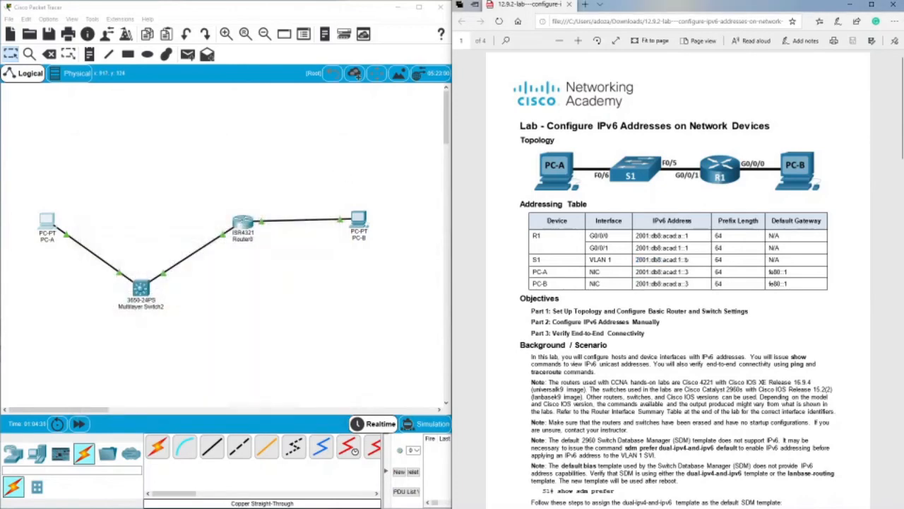
drag(689, 272, 636, 272)
right_click(642, 274)
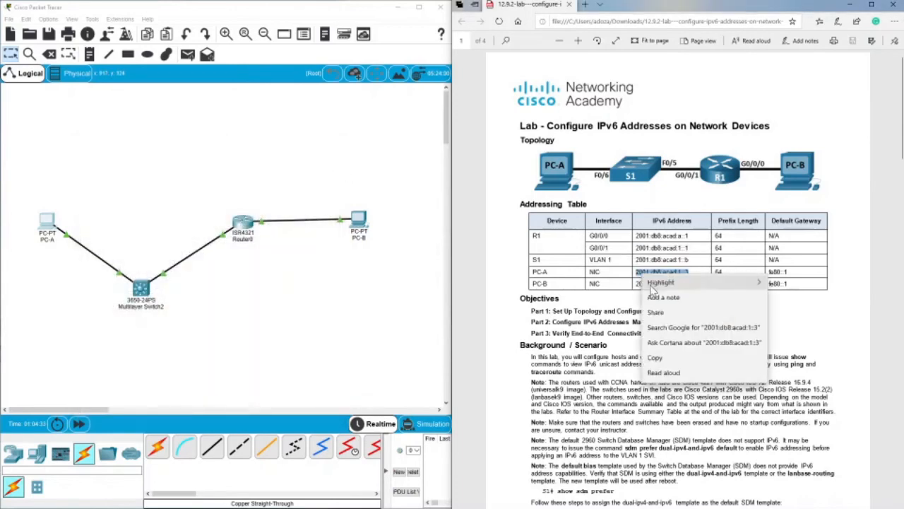
click(656, 358)
Give PC-A the static IPv6 address 2001:db8:acad:1::3 with prefix length 64 in its IP configuration.
click(47, 220)
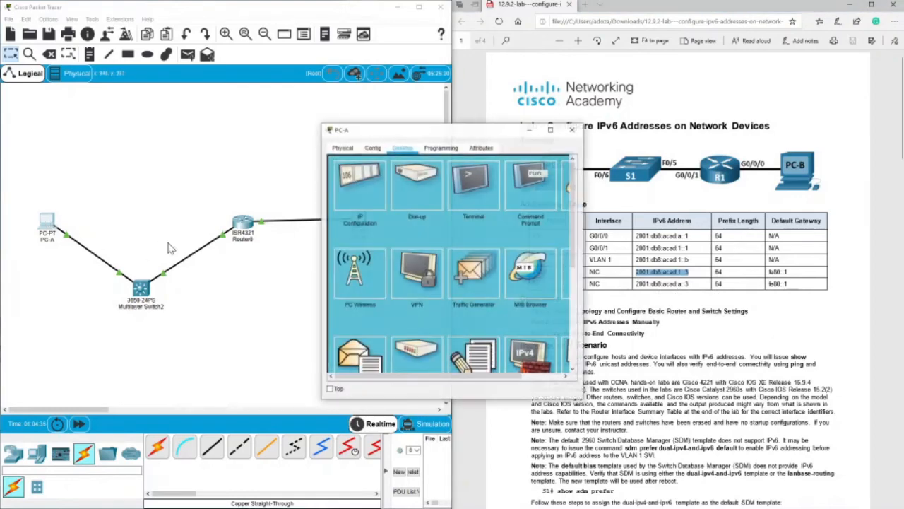
click(347, 201)
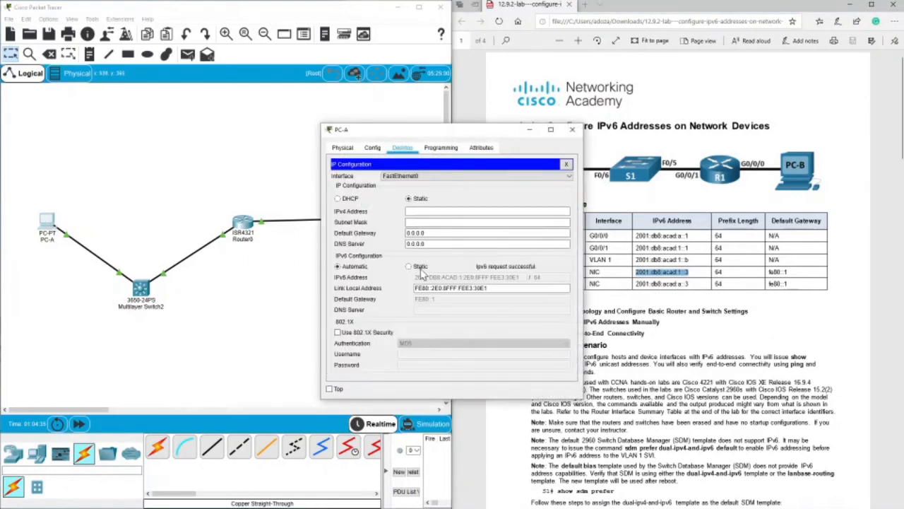
right_click(467, 277)
click(494, 327)
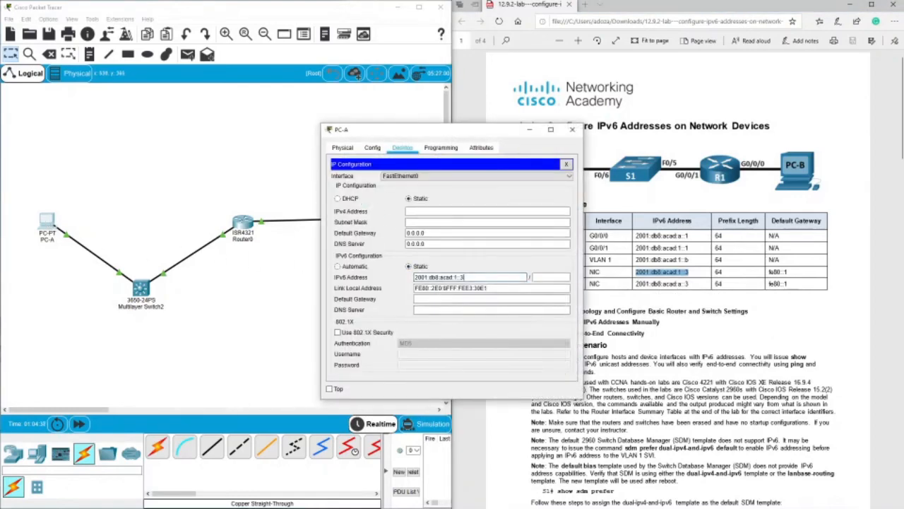
click(548, 277)
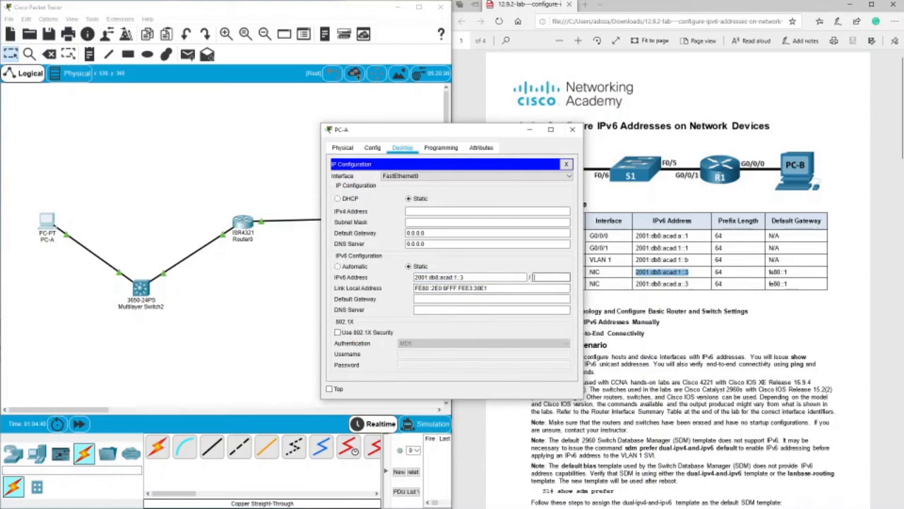
text(64)
key(Tab)
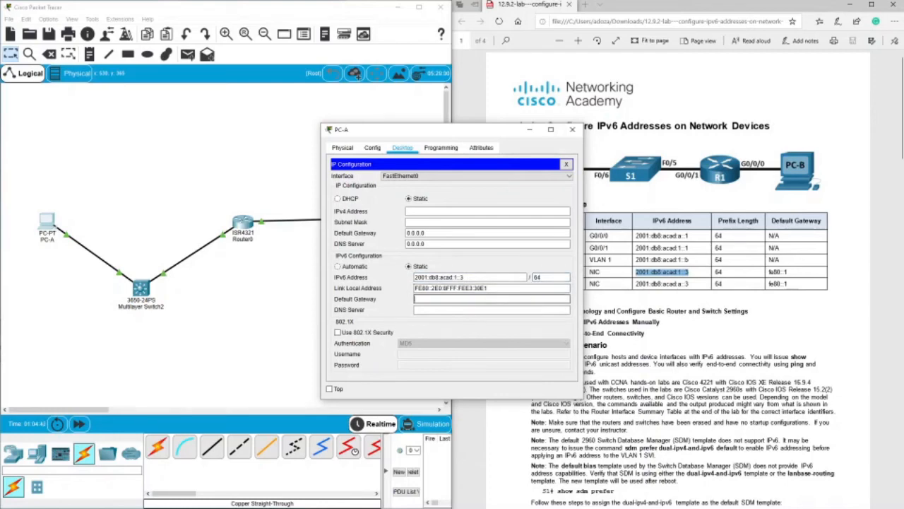
Set PC-A's IPv6 default gateway to fe80::1, then close and reopen its IP configuration to check the entries.
text(fe80::1)
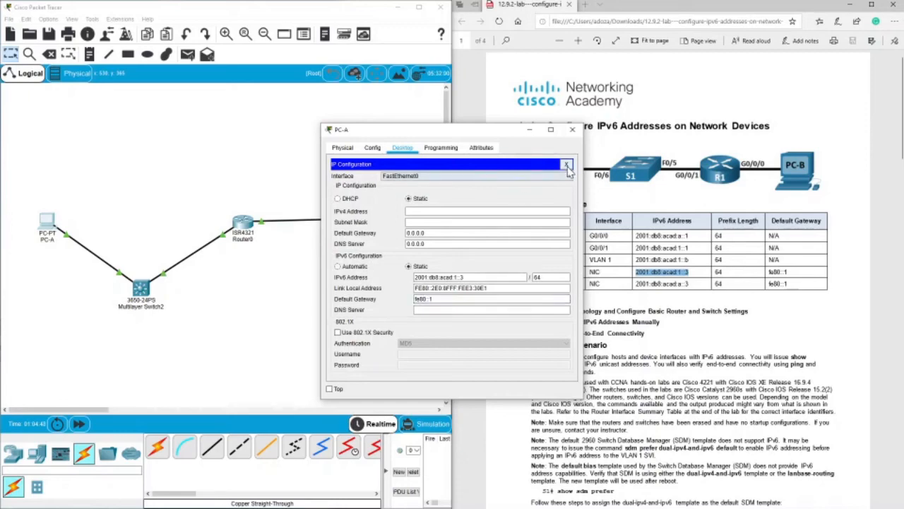
click(565, 164)
click(375, 198)
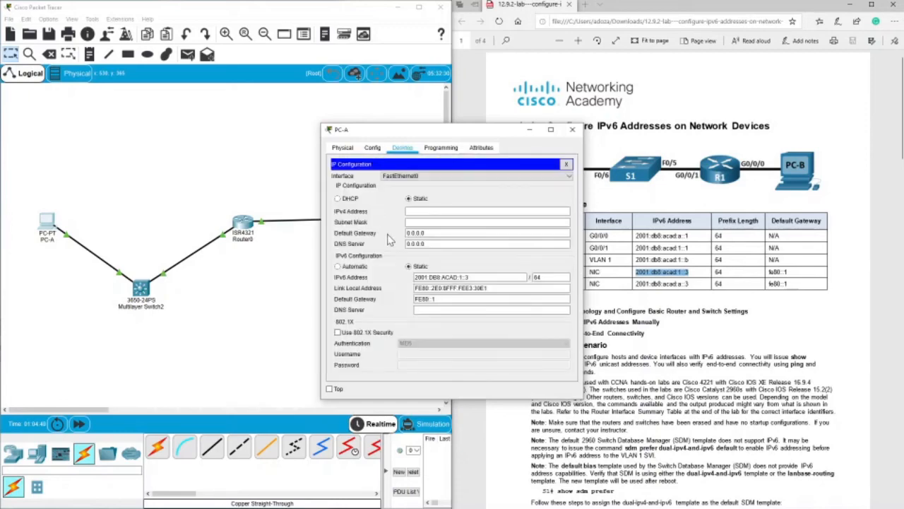
Close the PC-A window and copy PC-B's IPv6 address 2001:db8:acad:a::3 from the addressing table.
click(573, 130)
click(691, 285)
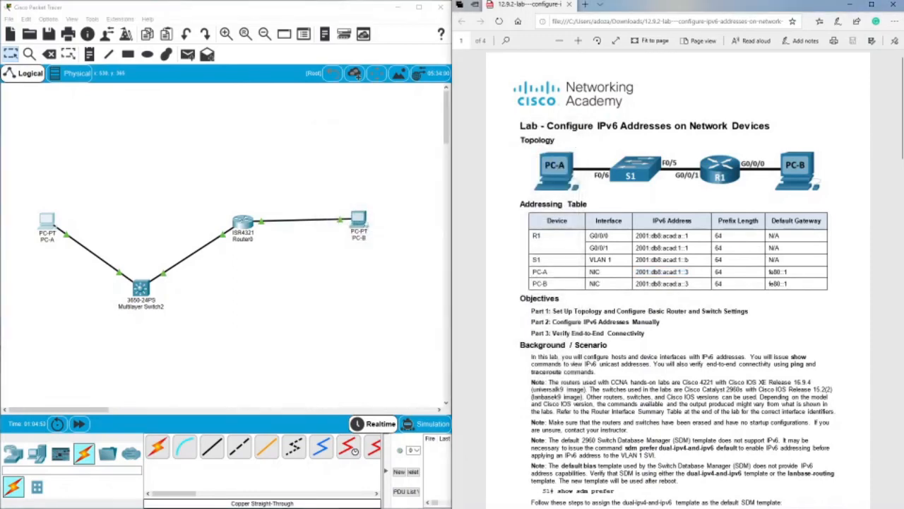
drag(691, 283, 635, 284)
right_click(639, 285)
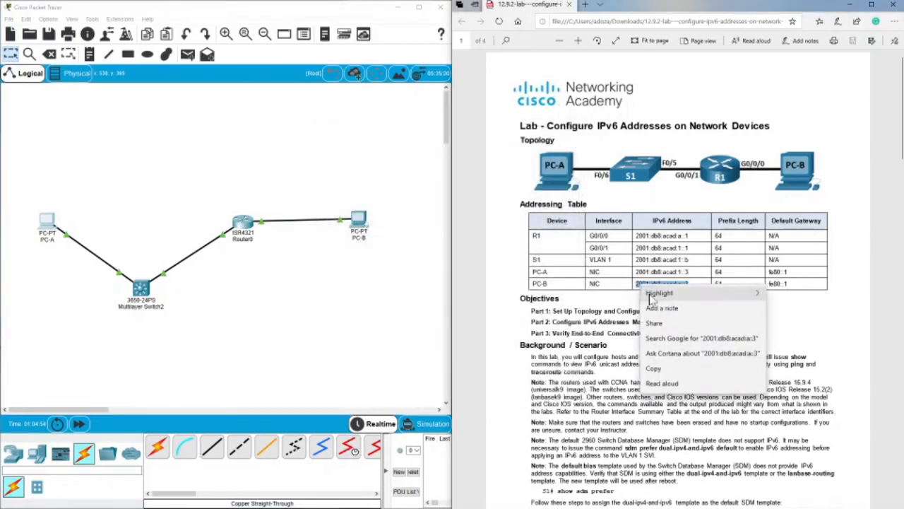
click(656, 369)
Give PC-B the static IPv6 address 2001:db8:acad:a::3 with prefix length 64 in its IP configuration.
click(359, 222)
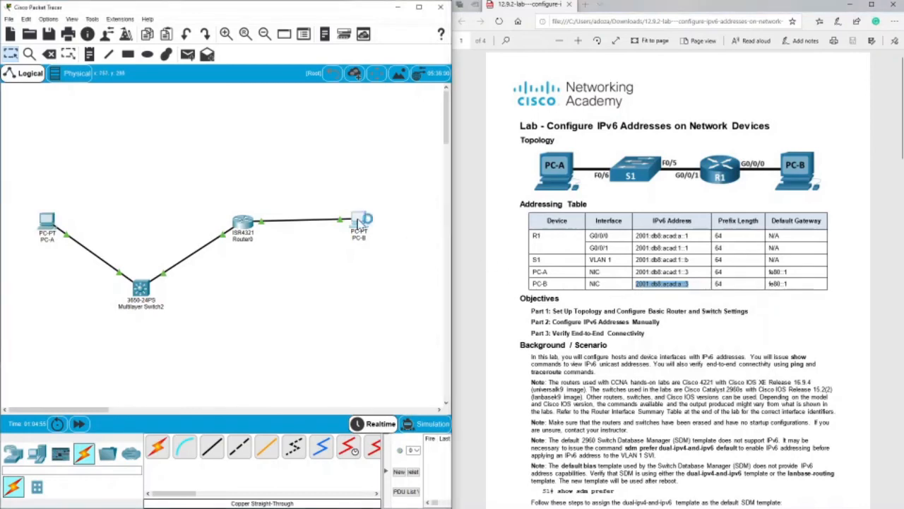
click(361, 180)
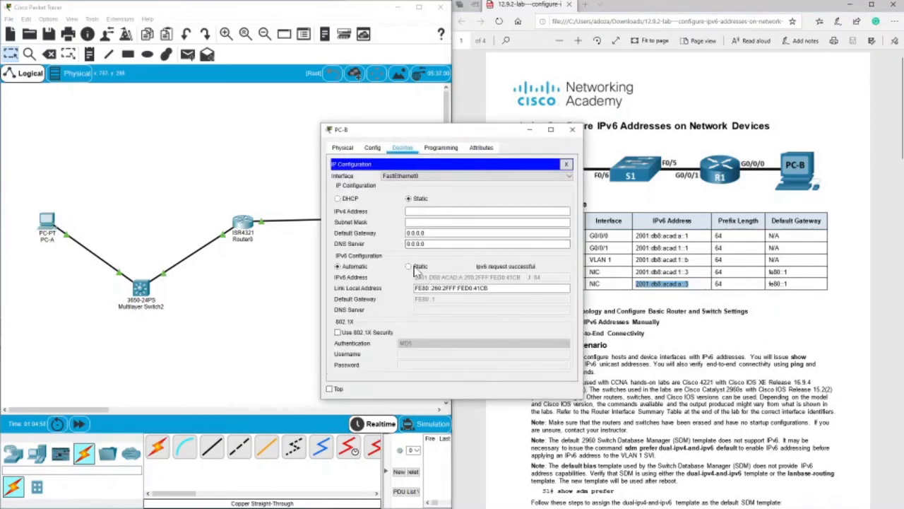
click(408, 266)
right_click(424, 277)
click(534, 319)
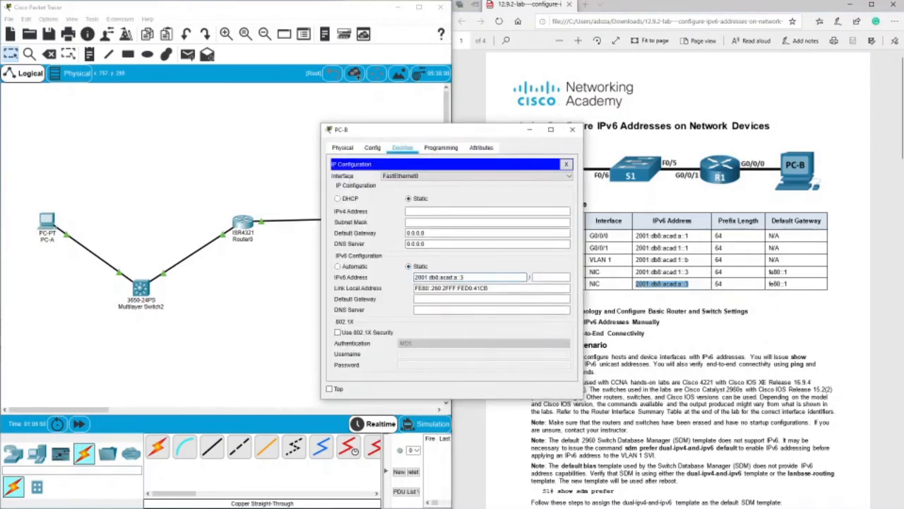
click(535, 277)
text(64)
key(Tab)
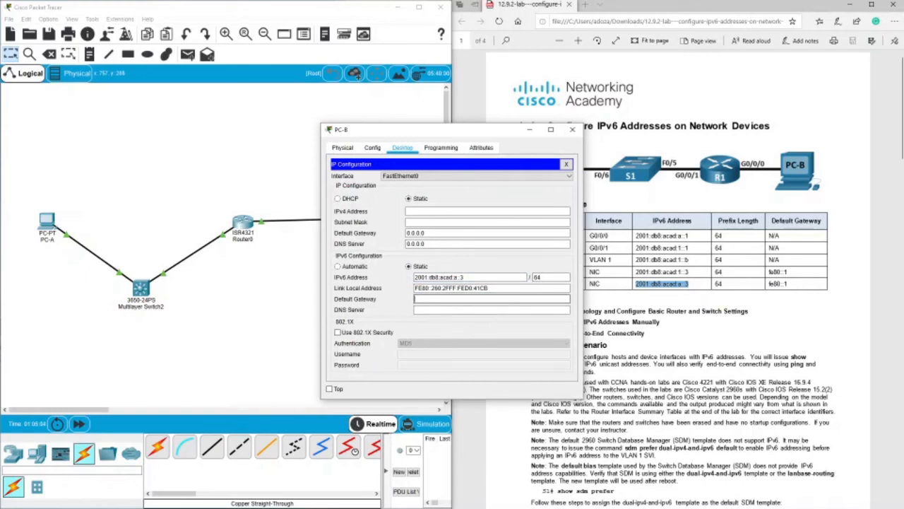
Set PC-B's IPv6 default gateway to fe80::1, reopen its IP configuration to check the entries, and close the PC-B window.
text(fe80::1)
click(566, 164)
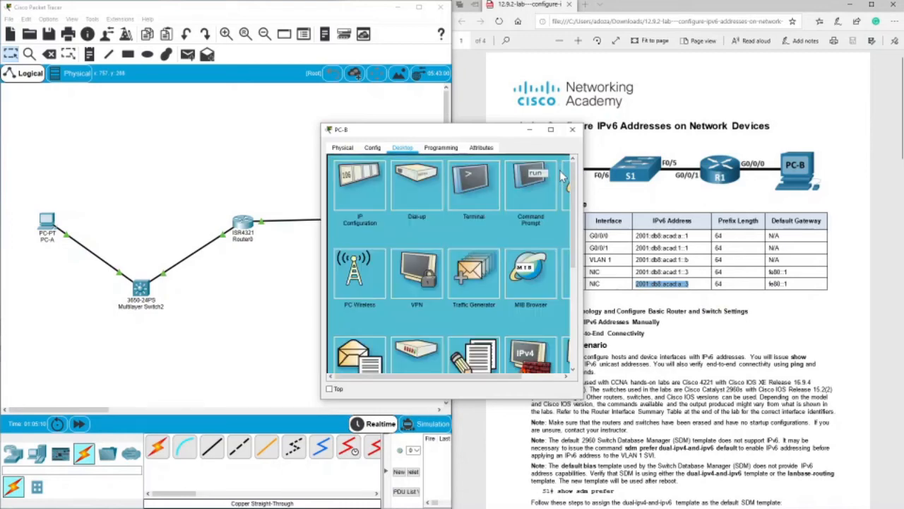
click(358, 191)
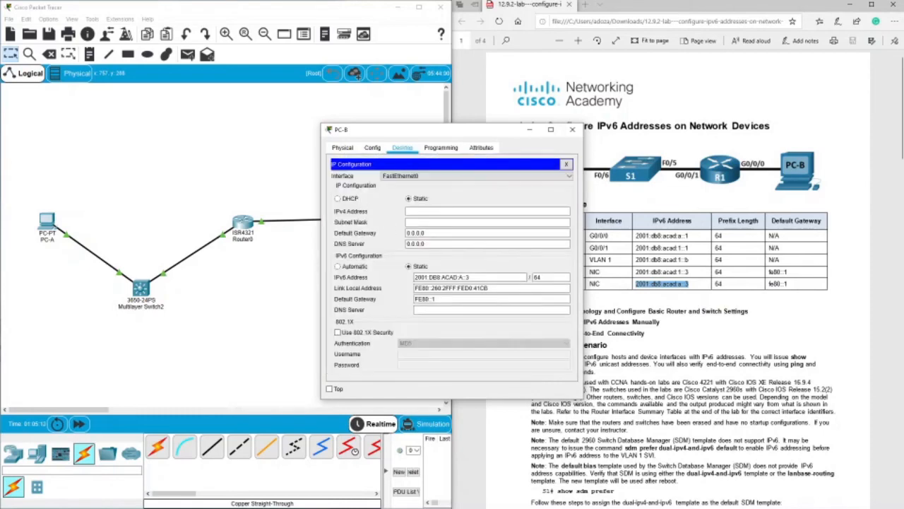
click(572, 129)
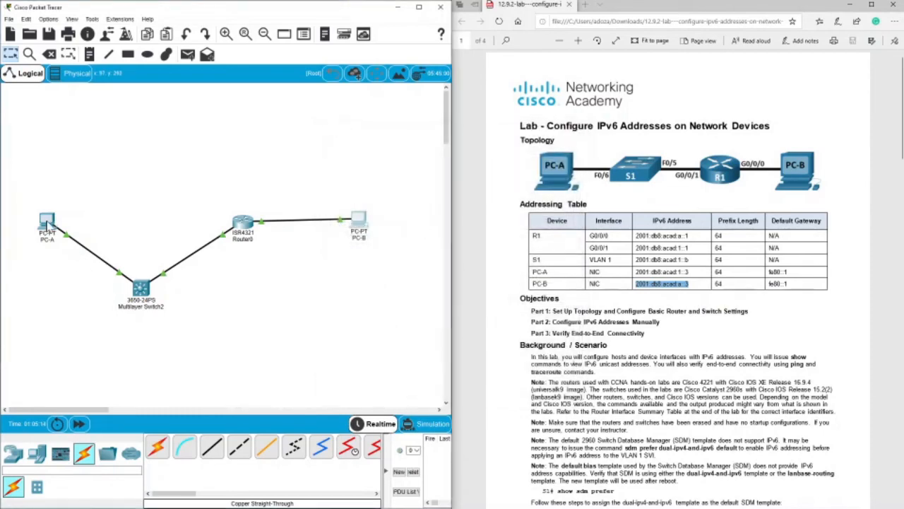
Repeat the ping to 2001:db8:acad:1::b from PC-A's command prompt.
click(46, 220)
drag(424, 129, 194, 130)
click(306, 203)
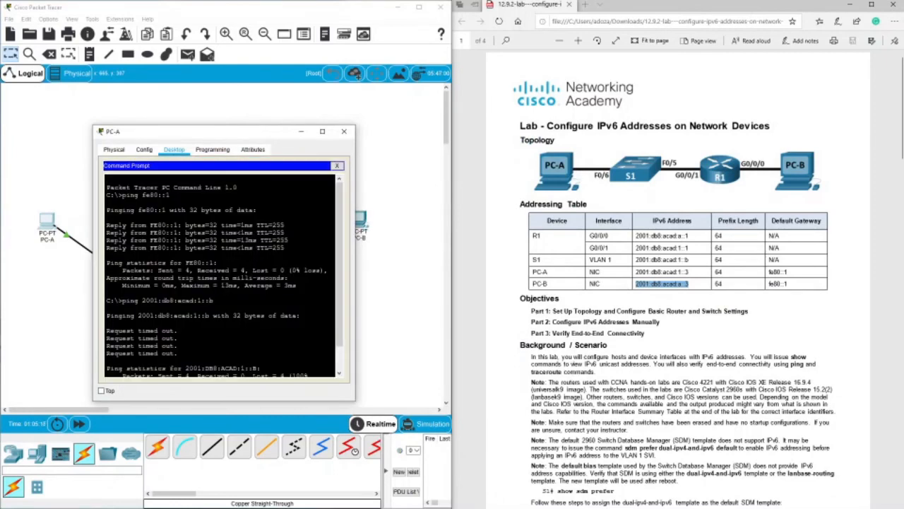
key(Return)
key(Return)
key(Return)
key(Return)
key(Return)
key(Up)
key(Return)
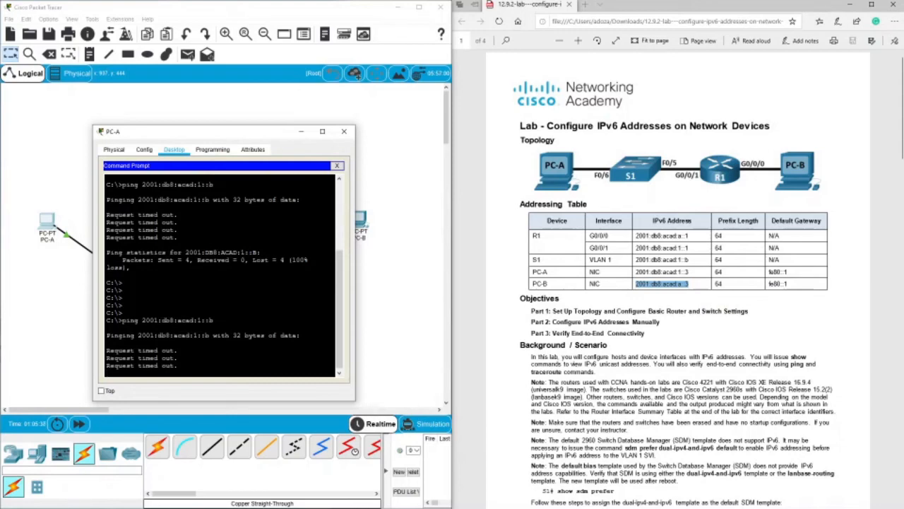
Copy PC-A's IPv6 address 2001:db8:acad:1::3 from the addressing table.
double_click(669, 272)
click(669, 272)
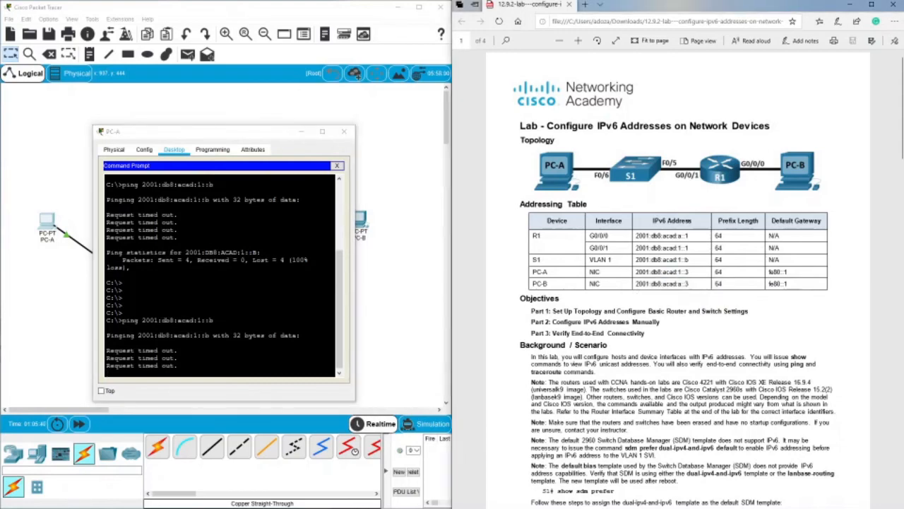
drag(690, 272, 636, 272)
right_click(645, 276)
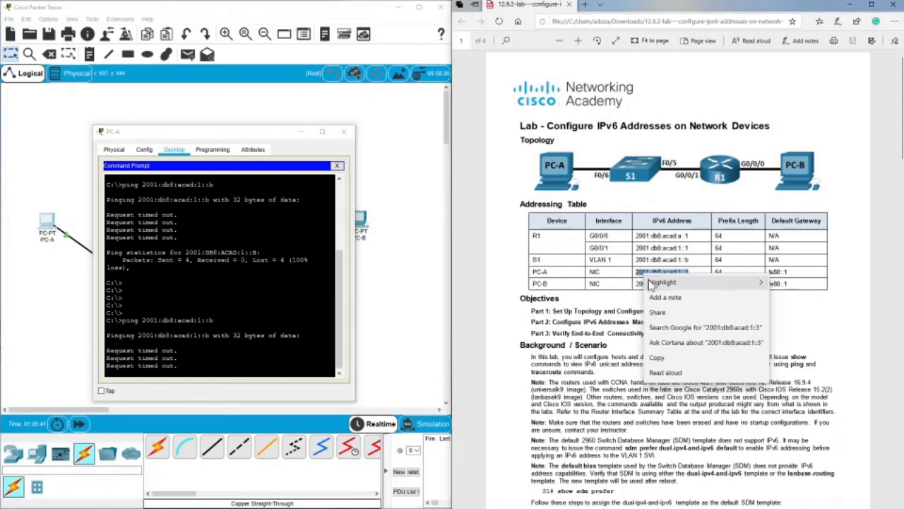
click(661, 360)
Ping PC-A's own address 2001:db8:acad:1::3 from its command prompt.
click(290, 268)
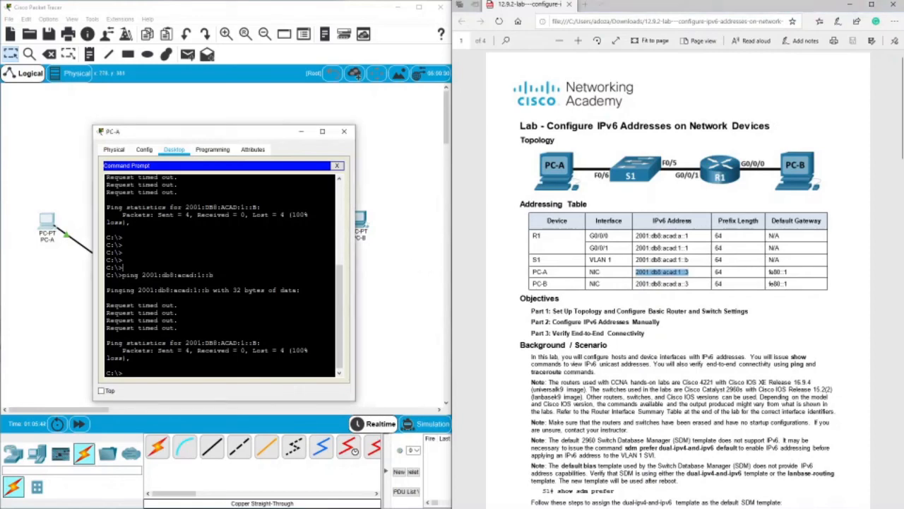
right_click(250, 373)
click(228, 365)
text(ping)
right_click(227, 367)
click(238, 384)
key(Return)
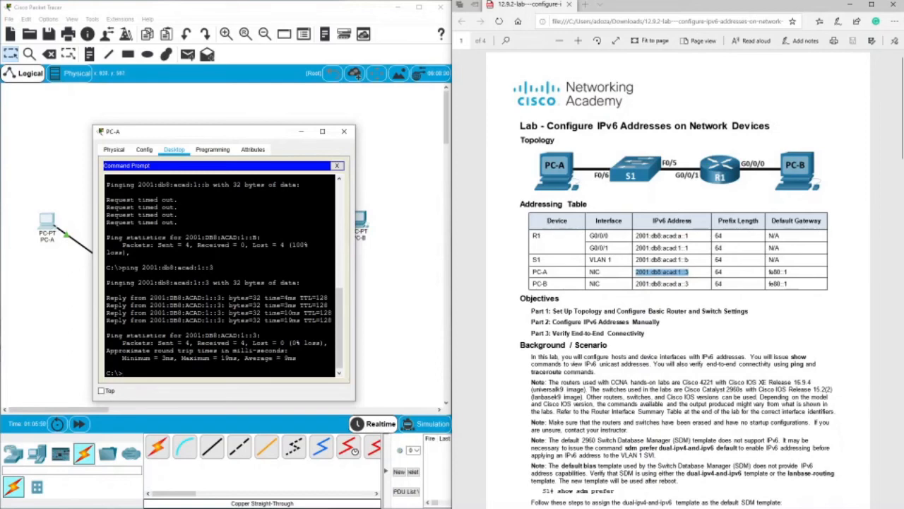
Copy R1's G0/0/0 address 2001:db8:acad:a::1 from the addressing table and ping it from PC-A.
double_click(657, 236)
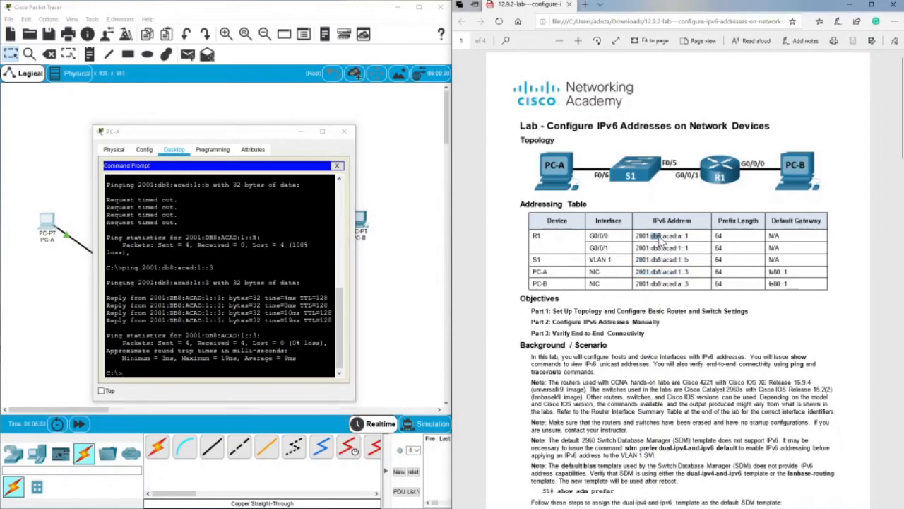
drag(689, 236, 636, 236)
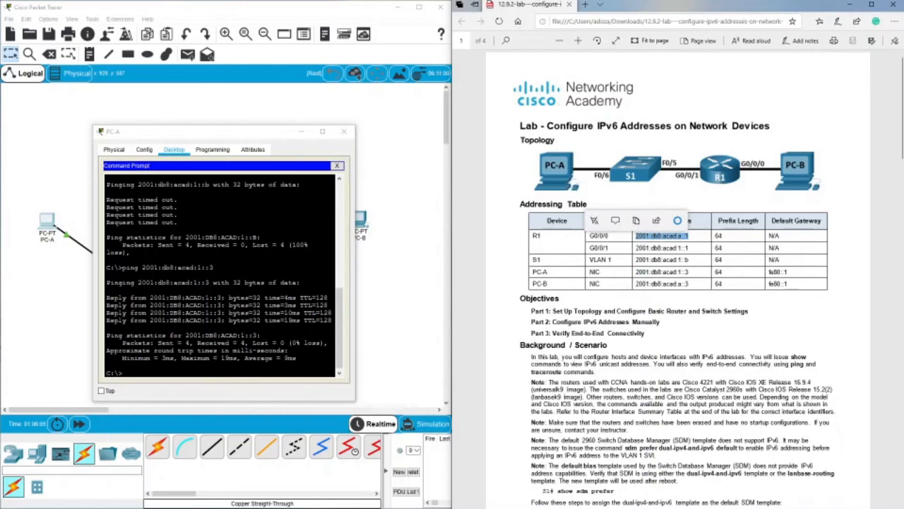
right_click(673, 249)
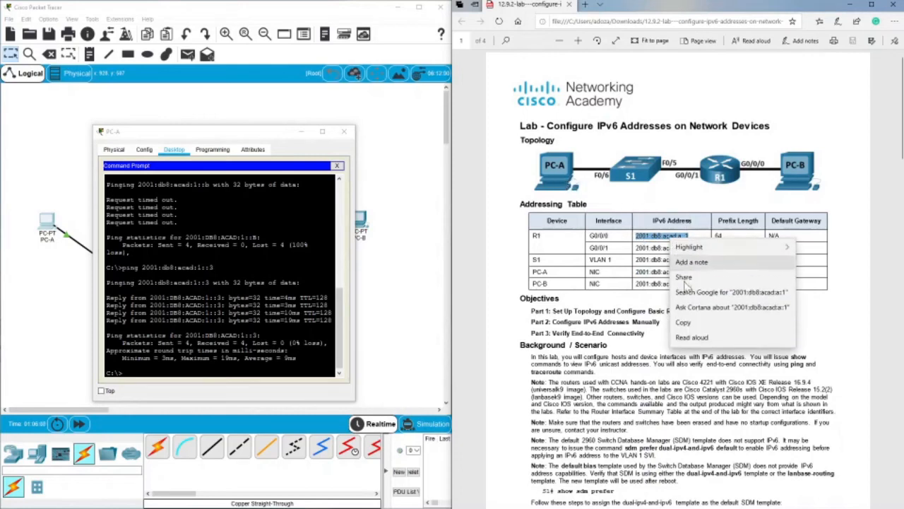
click(696, 326)
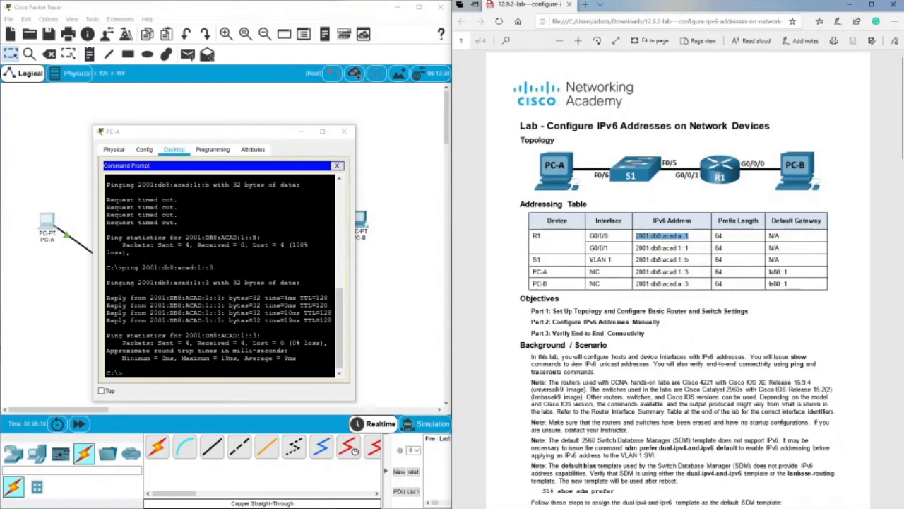
click(220, 318)
text(ping)
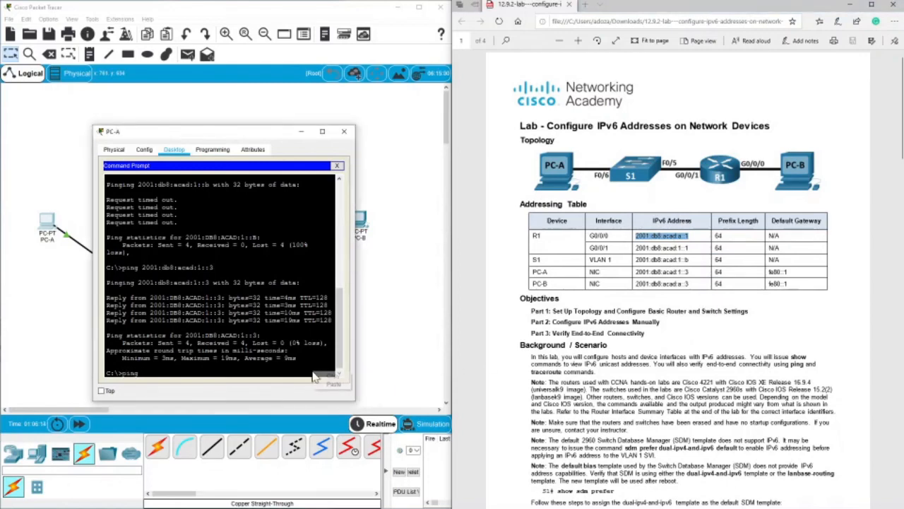
key(ctrl+v)
key(Return)
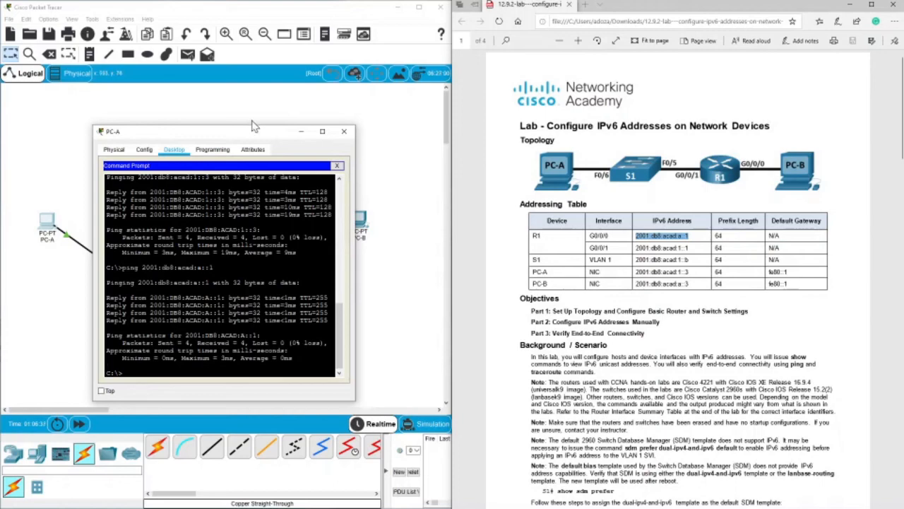
Open the multilayer switch's CLI and copy the VLAN 1 global unicast address 2001:DB8:ACAD:1::B from its output.
drag(247, 131, 198, 302)
click(147, 294)
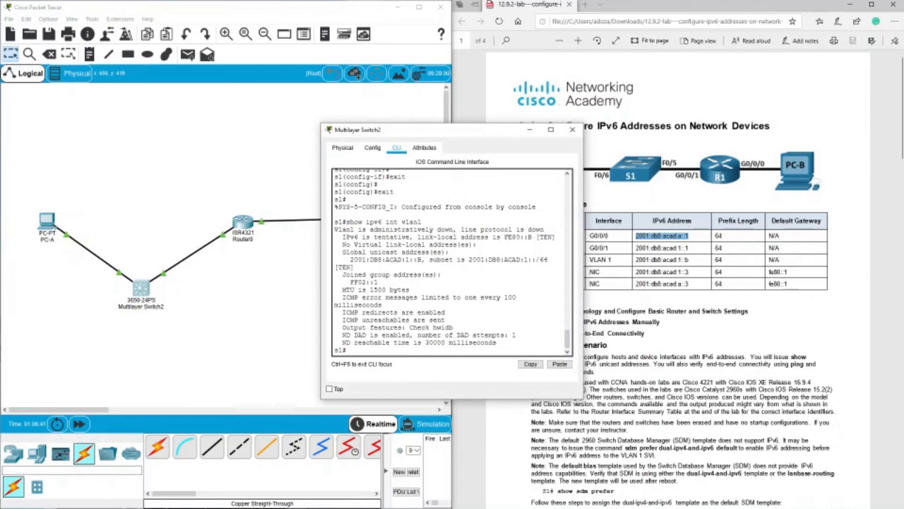
drag(349, 259, 422, 260)
right_click(418, 262)
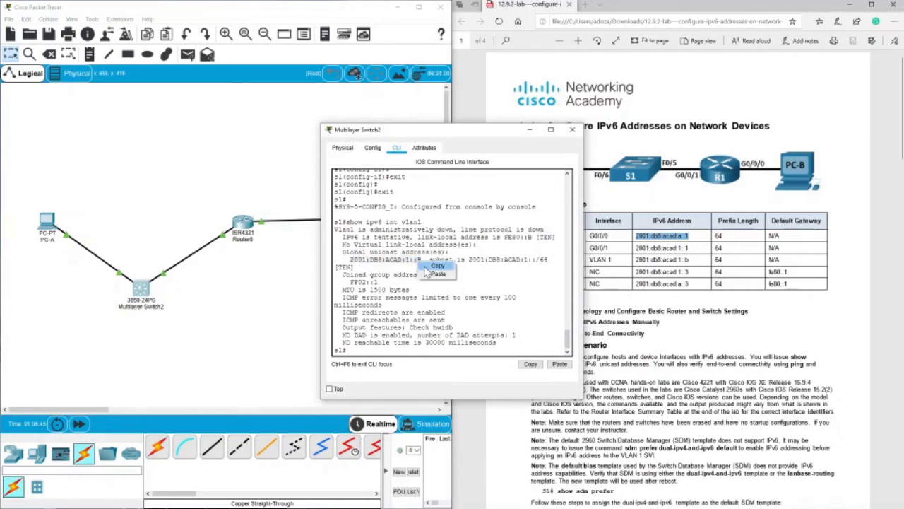
click(437, 265)
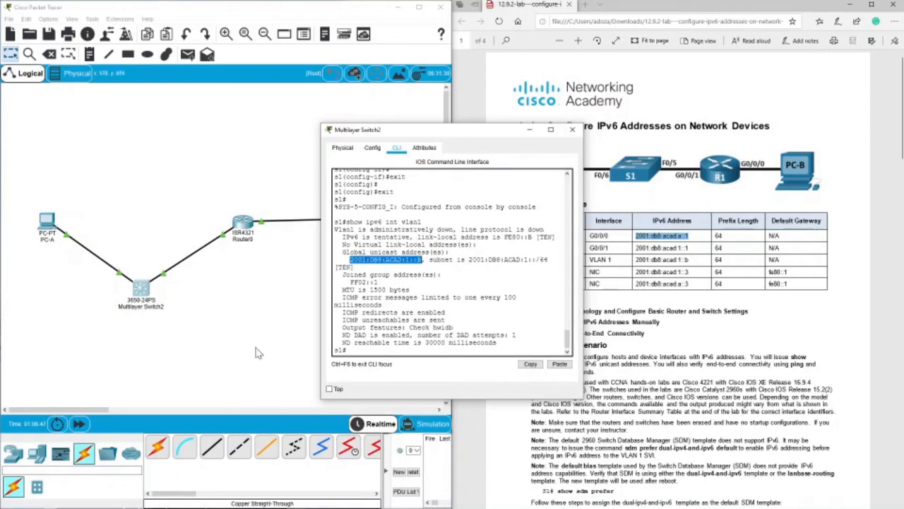
Return to PC-A's command prompt and ping the switch address 2001:DB8:ACAD:1::B.
click(47, 225)
drag(165, 291, 214, 115)
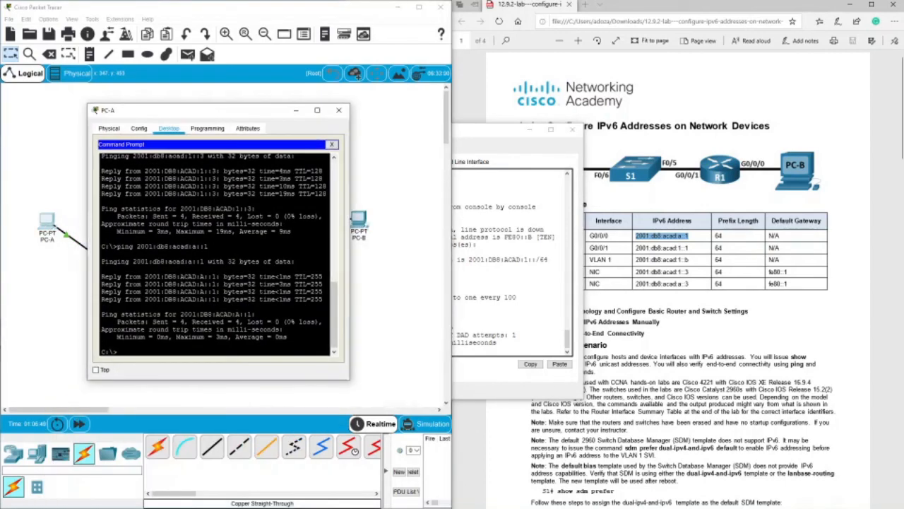
text(ping)
right_click(240, 243)
click(255, 259)
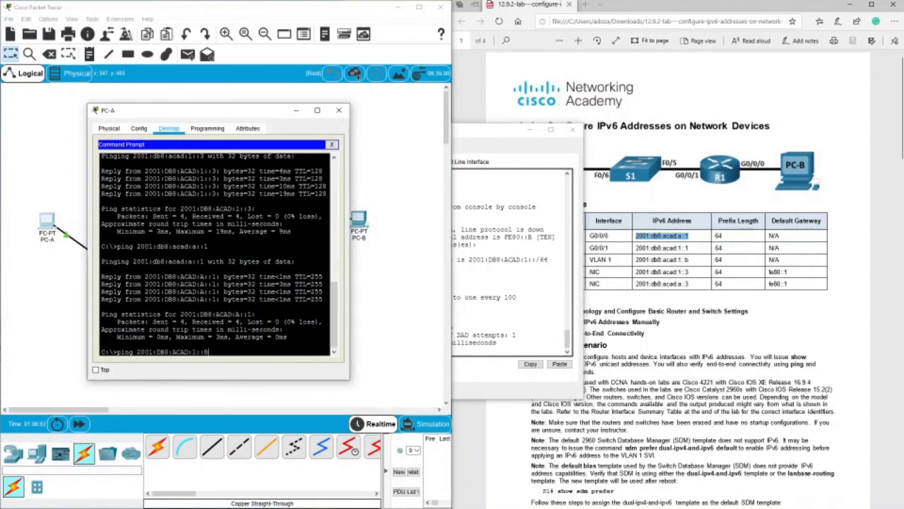
key(Return)
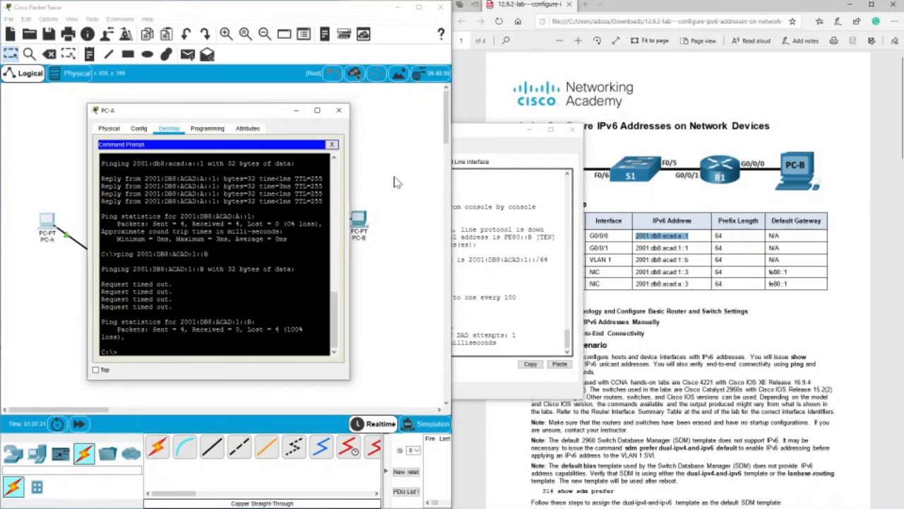
Close the PC-A window and run show ipv6 int br in the switch's CLI.
click(338, 110)
click(140, 291)
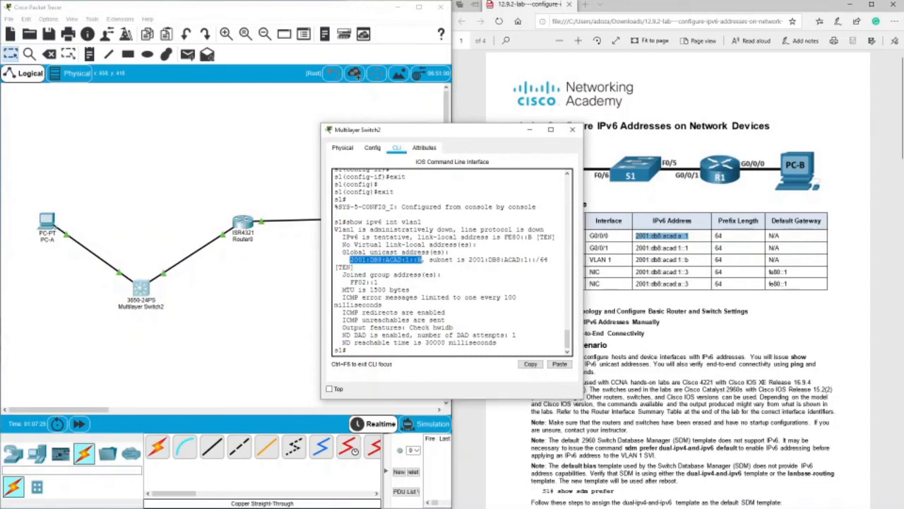
text(show i)
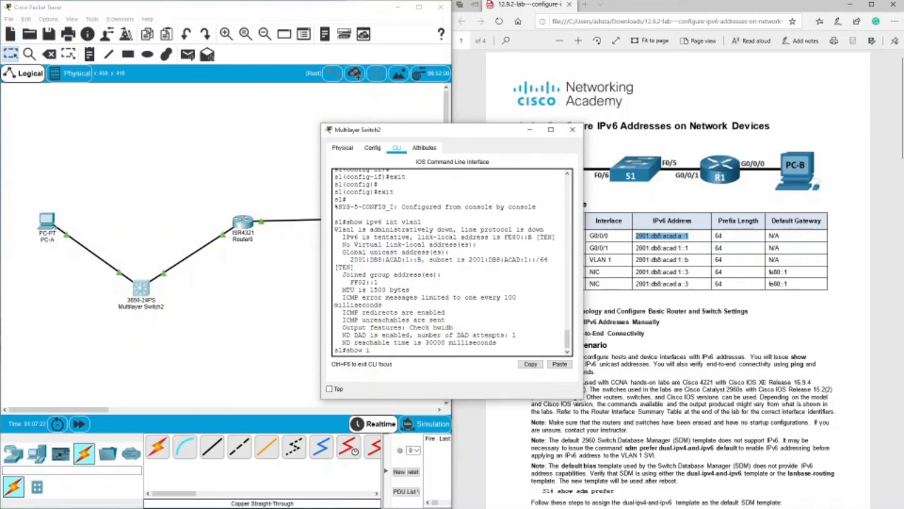
text(pv6 int br)
key(Return)
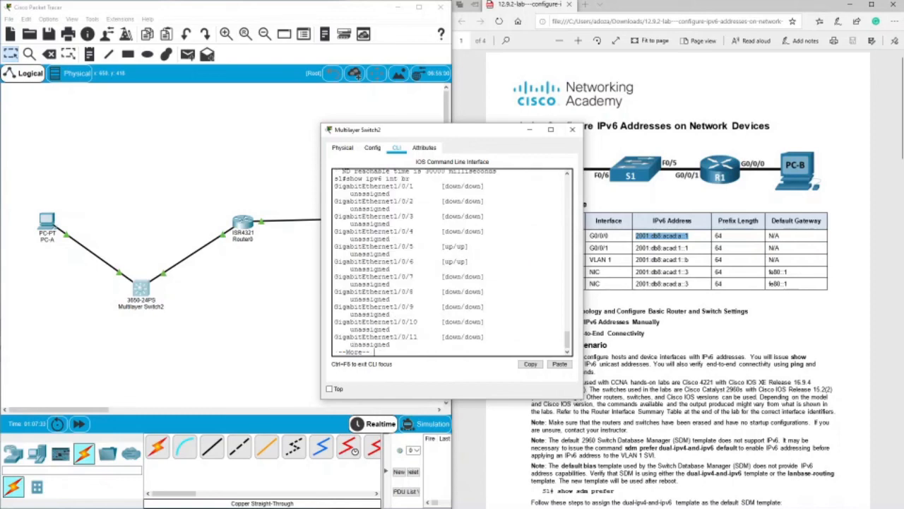
Page through the rest of the switch's interface list, examine the Vlan1 status, and return to a clear prompt.
scroll(449, 263, up, 7)
scroll(449, 263, down, 7)
key(space)
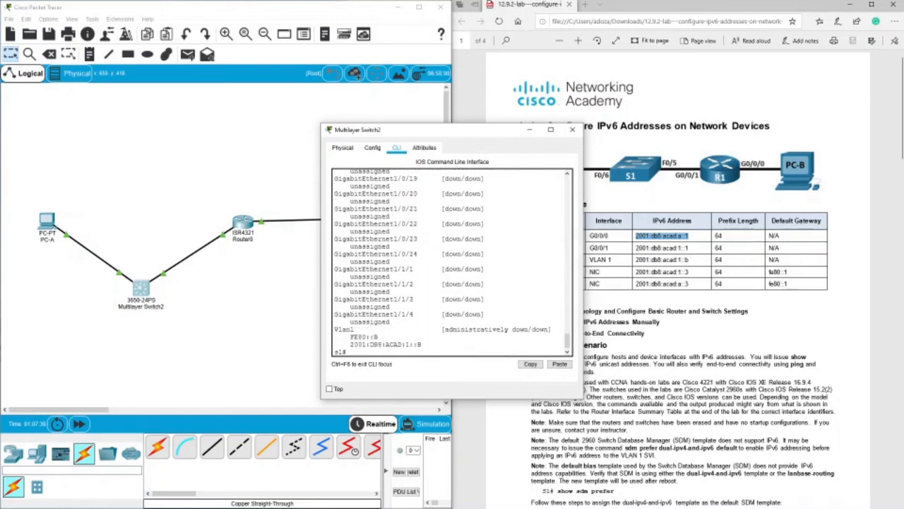
drag(515, 329, 543, 329)
click(528, 329)
key(Return)
key(Return)
key(Return)
key(Return)
key(Return)
key(Return)
key(Return)
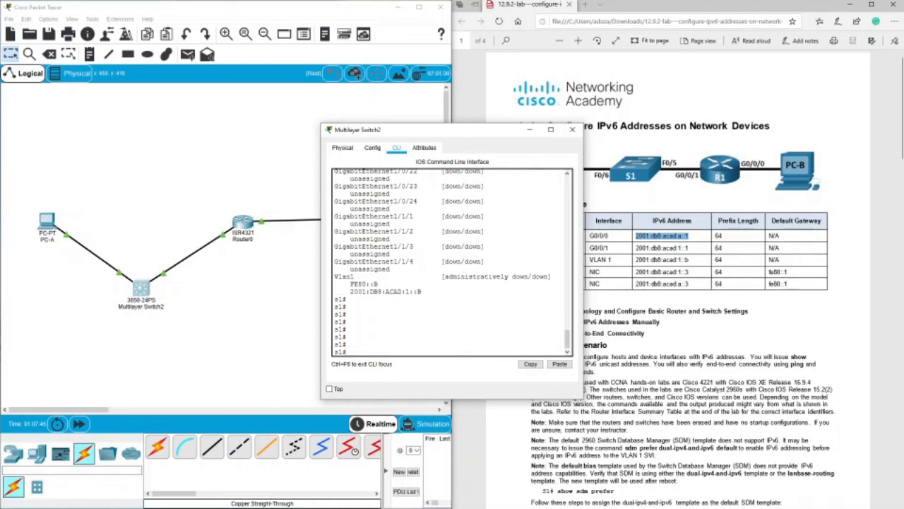
Enter global configuration mode on s1, select interface vlan 1, and enable it with no shutdown.
text(conf t)
key(Return)
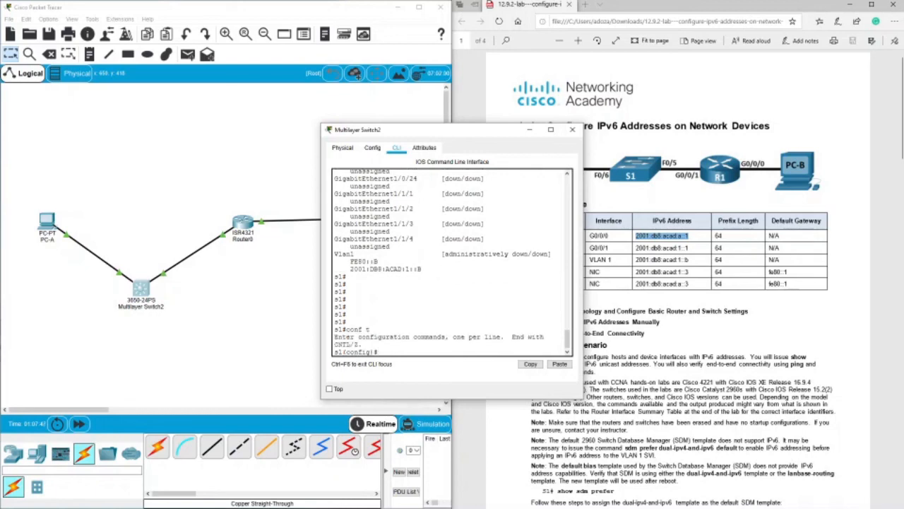
text(int vlan 1)
key(Return)
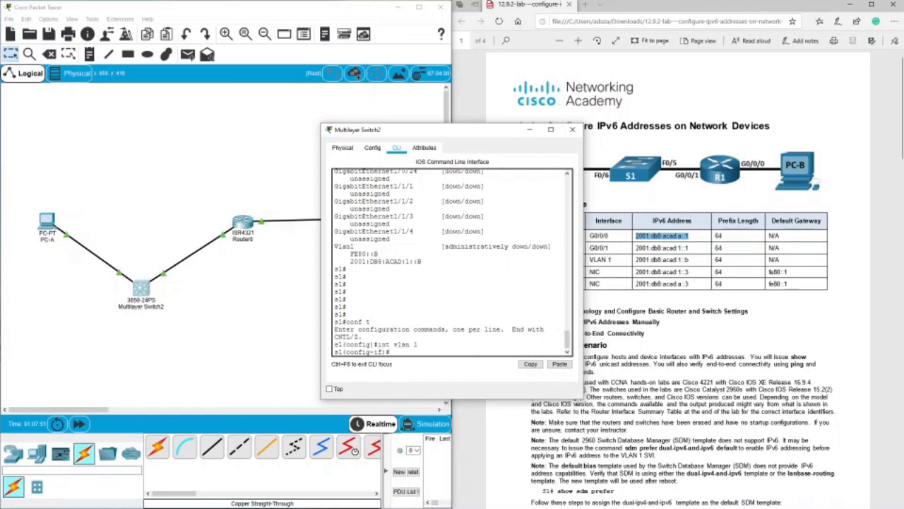
text(nos h)
key(BackSpace)
key(BackSpace)
key(BackSpace)
text(sh)
key(Tab)
key(Return)
key(Return)
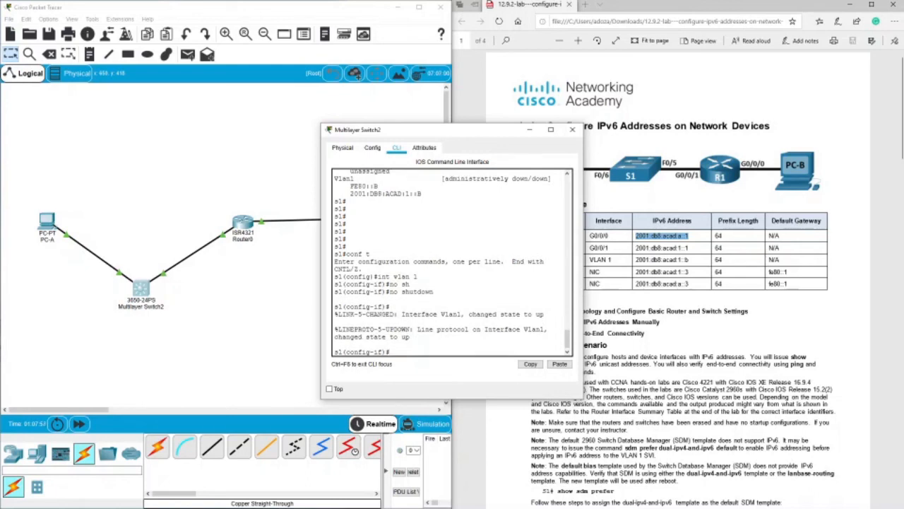
Exit interface and global configuration modes on s1 and run show ipv6 int br to check Vlan1.
text(exit)
key(Return)
key(Return)
key(Return)
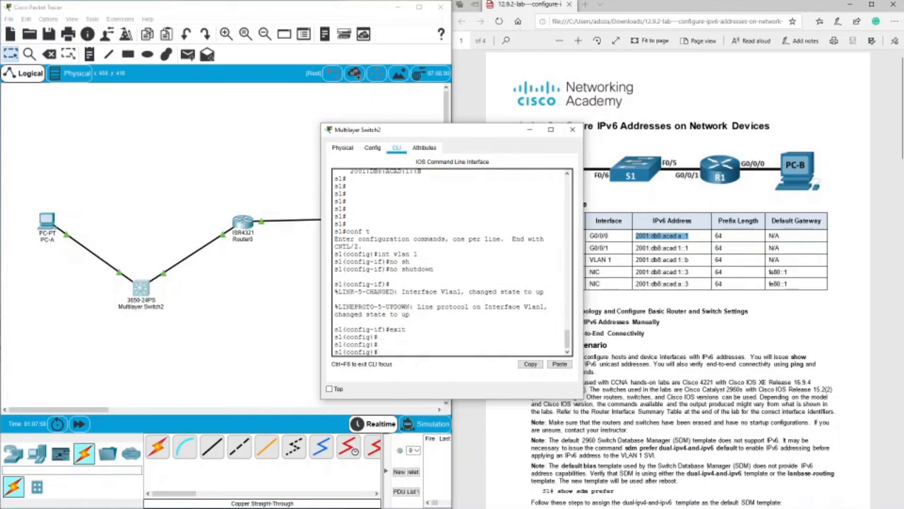
text(exit)
key(Return)
key(Return)
text(show ipv6 int br)
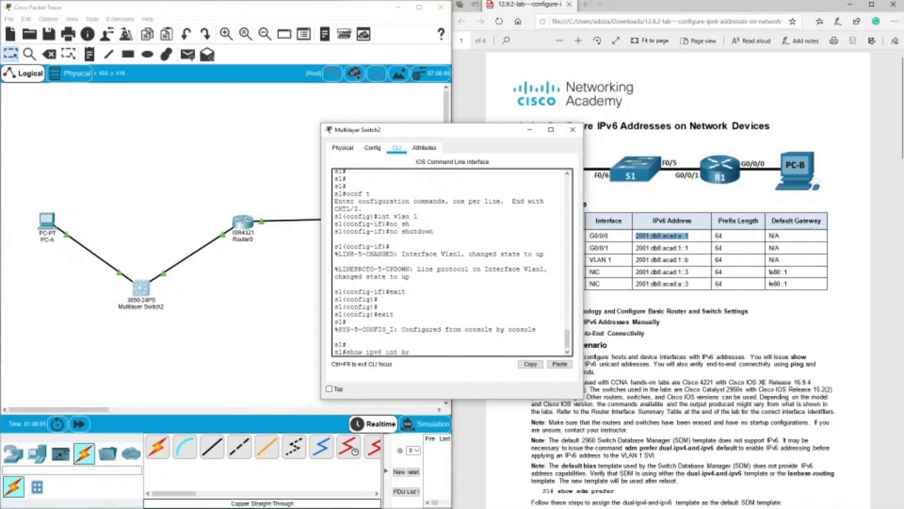
key(Return)
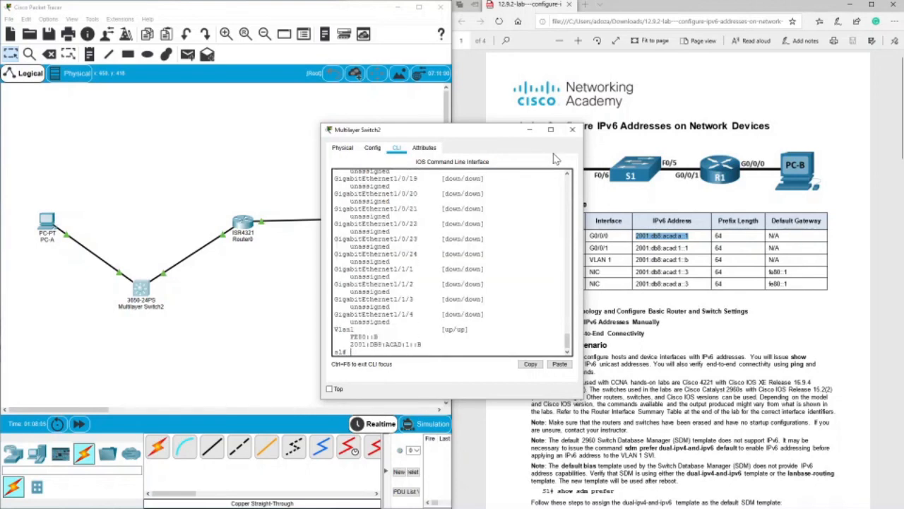
Close the switch window, repeat the ping to 2001:DB8:ACAD:1::B from PC-A, check the replies, and close PC-A.
click(572, 129)
click(47, 221)
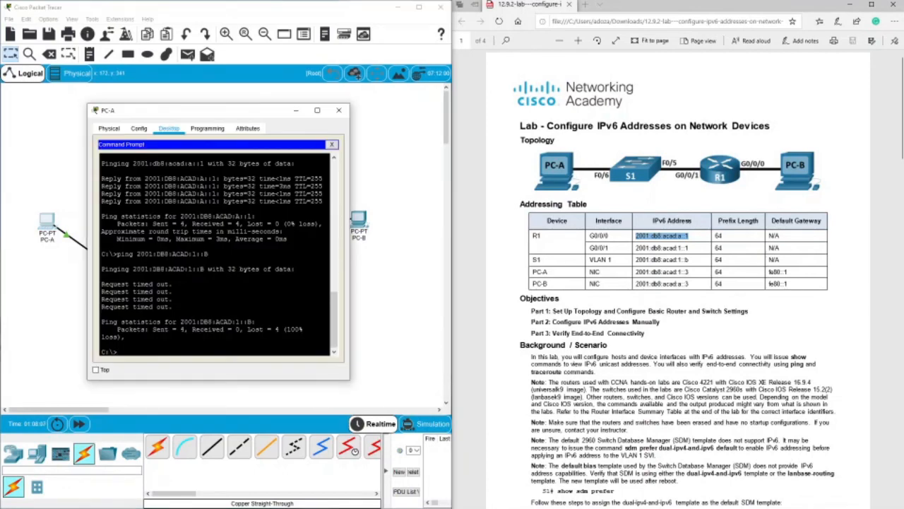
key(Up)
key(Return)
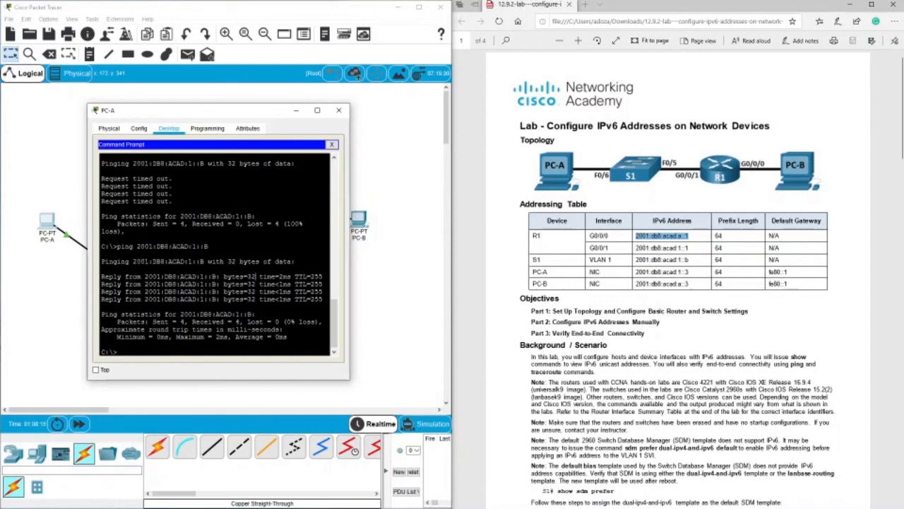
drag(257, 276, 296, 284)
click(296, 284)
click(338, 111)
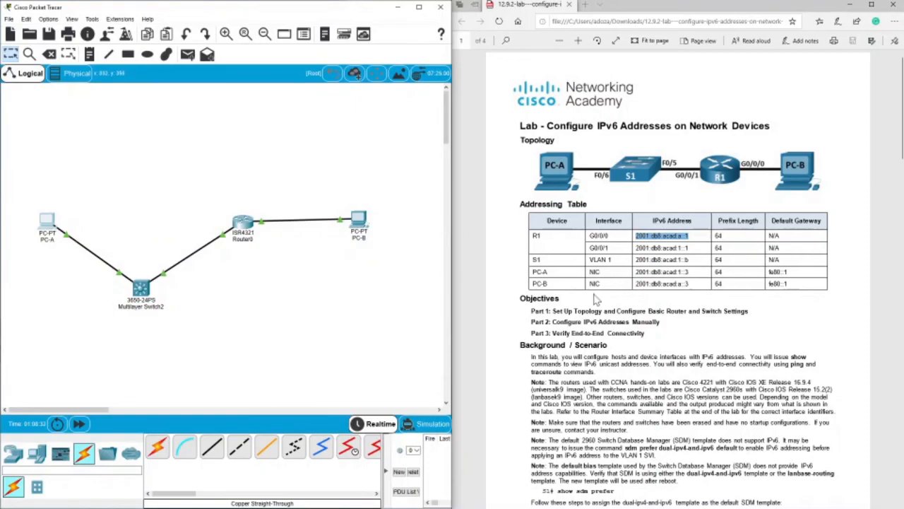
Examine the lab document's Part 3 instructions for verifying end-to-end connectivity.
scroll(598, 303, down, 10)
scroll(598, 303, up, 6)
scroll(598, 303, down, 3)
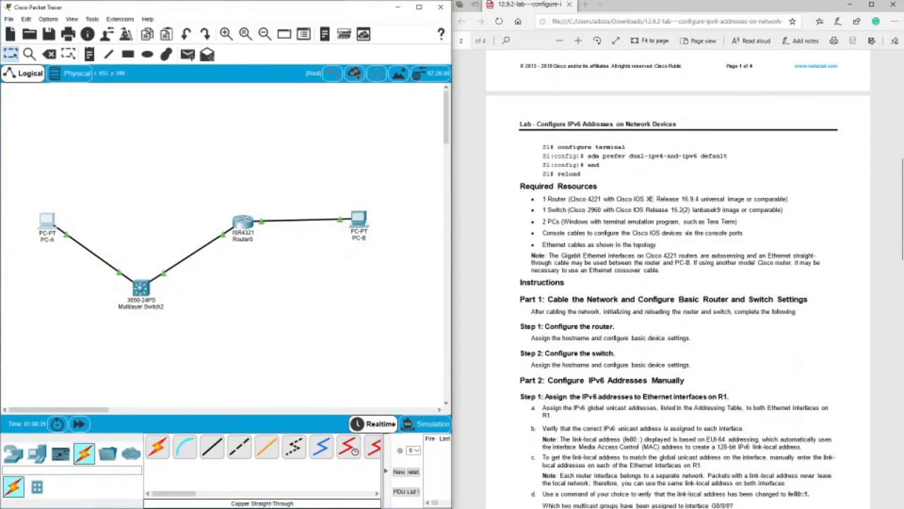
scroll(678, 282, down, 15)
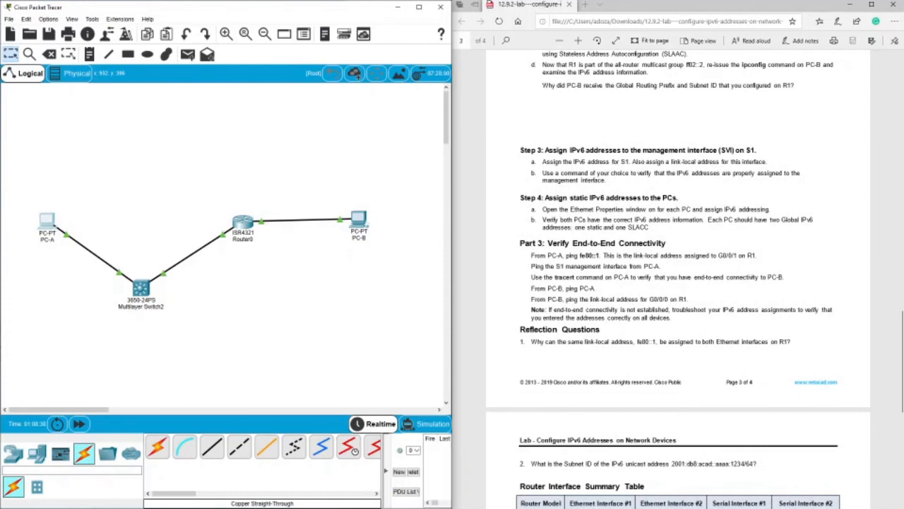
drag(541, 267, 601, 267)
click(526, 283)
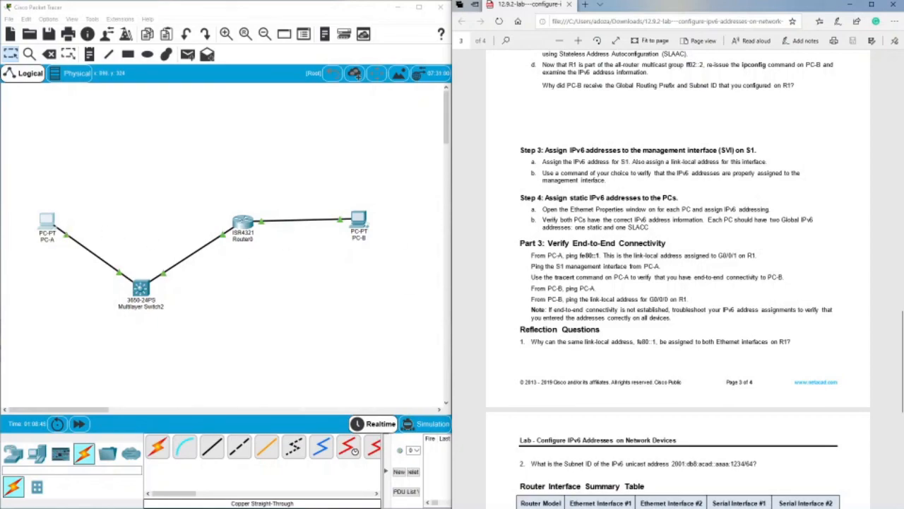
Copy PC-B's IPv6 address 2001:db8:acad:a::3 from the lab's addressing table.
scroll(638, 264, up, 15)
scroll(638, 263, up, 5)
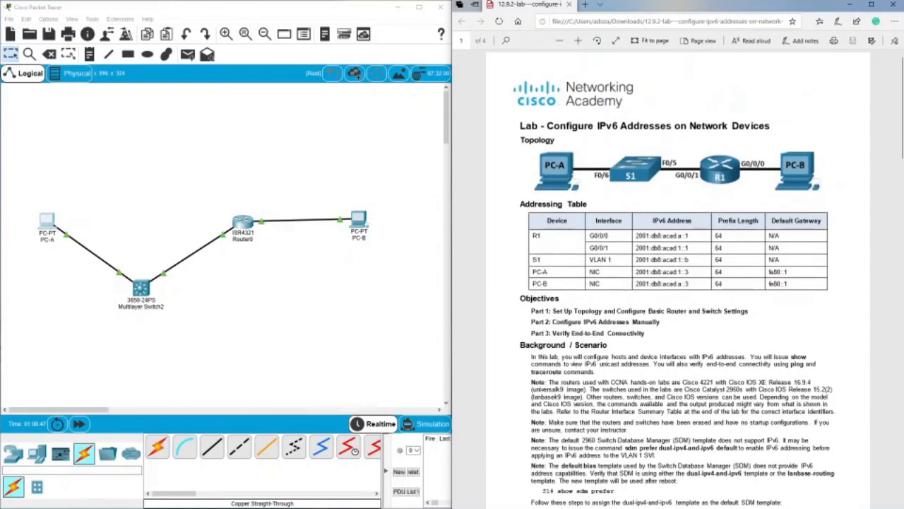
drag(690, 283, 636, 284)
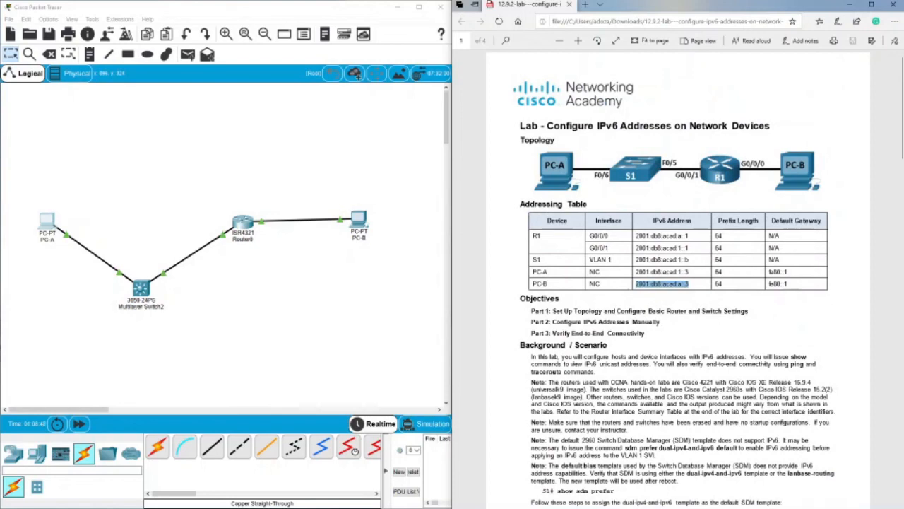
right_click(645, 289)
click(654, 368)
Open PC-A's command prompt and run tracert with the copied address 2001:db8:acad:a::3.
click(50, 225)
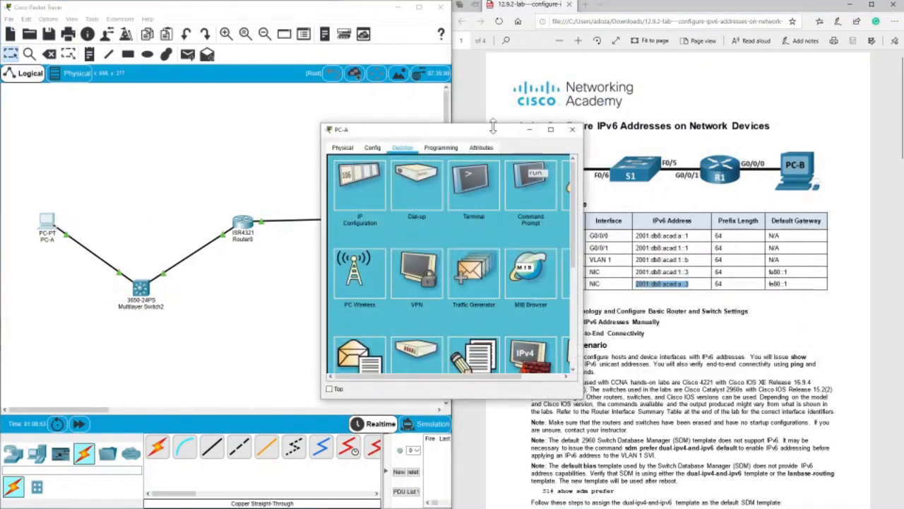
drag(491, 127, 239, 135)
click(270, 191)
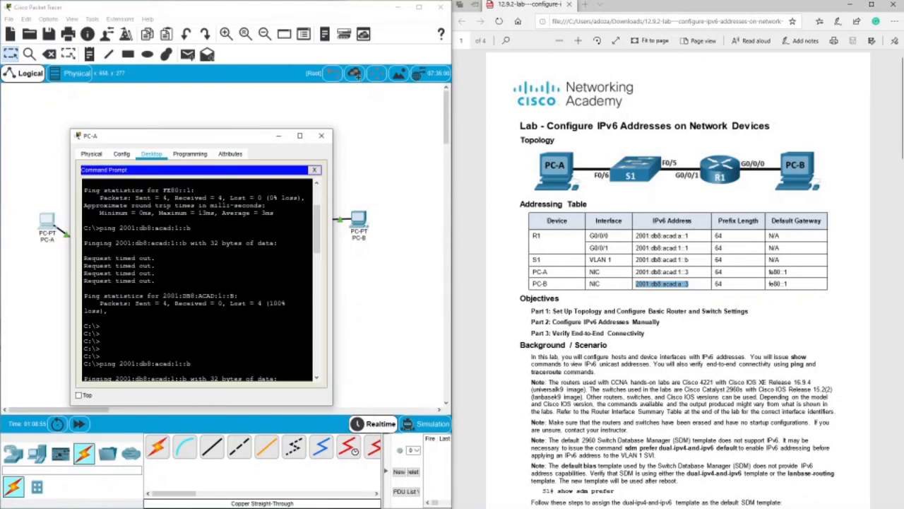
text(trac)
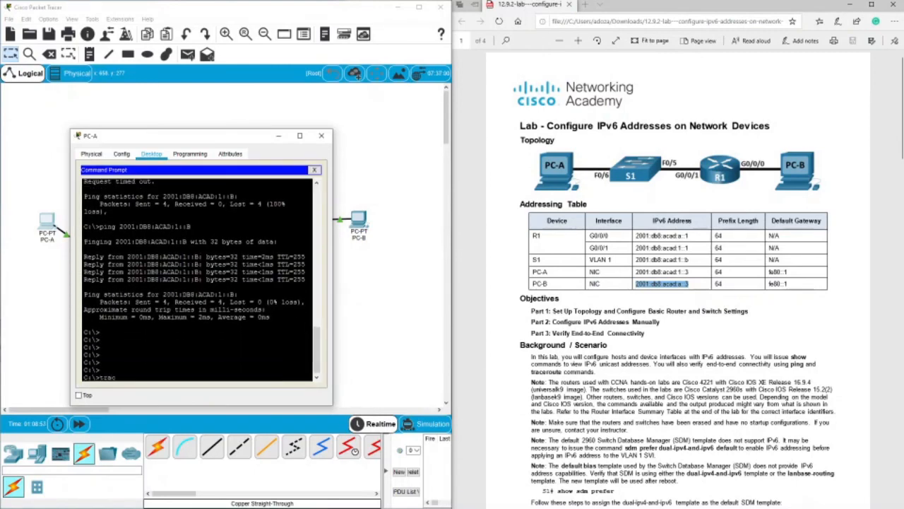
text(ert)
right_click(266, 218)
click(303, 234)
key(Return)
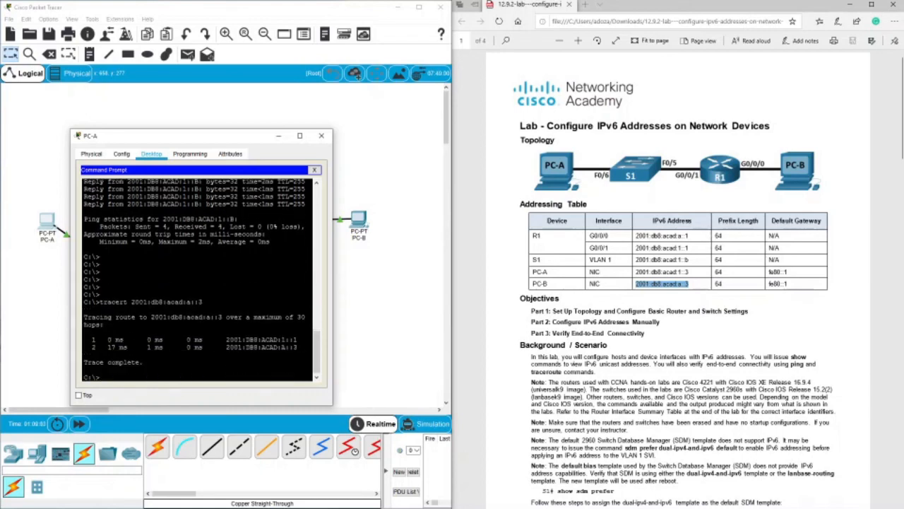
Move the PC-A window off the topology to compare the tracert hops with the network layout.
drag(200, 136, 543, 68)
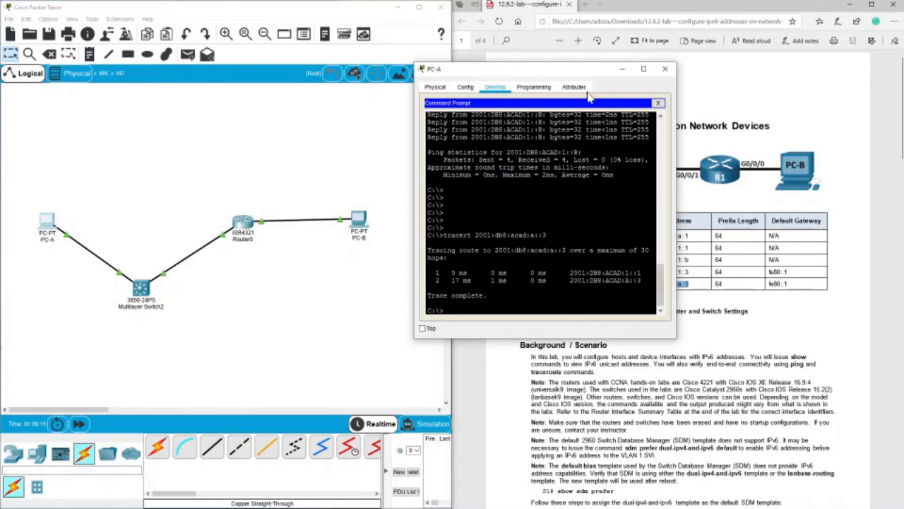
drag(541, 72, 214, 92)
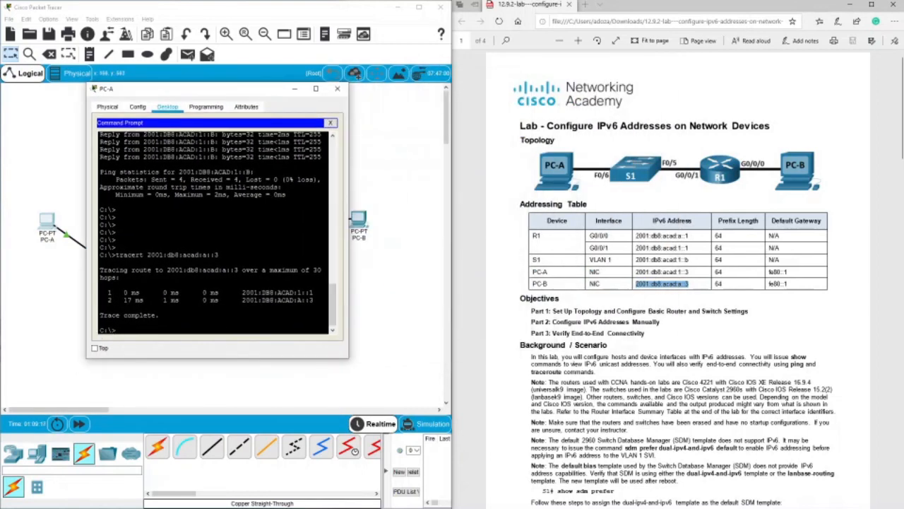
drag(119, 293, 132, 300)
Return to Part 3 of the lab document and examine the instruction to ping PC-A from PC-B.
scroll(673, 359, down, 15)
scroll(672, 356, up, 5)
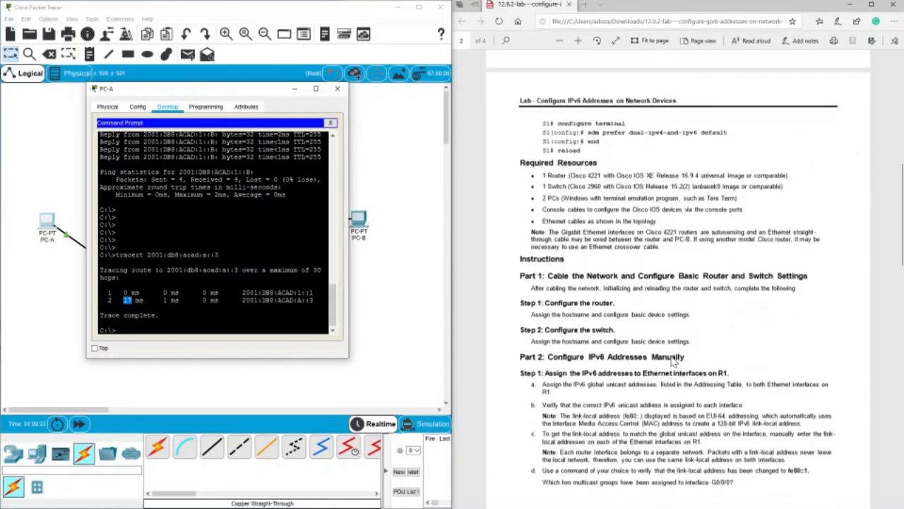
scroll(671, 356, down, 2)
scroll(662, 334, down, 5)
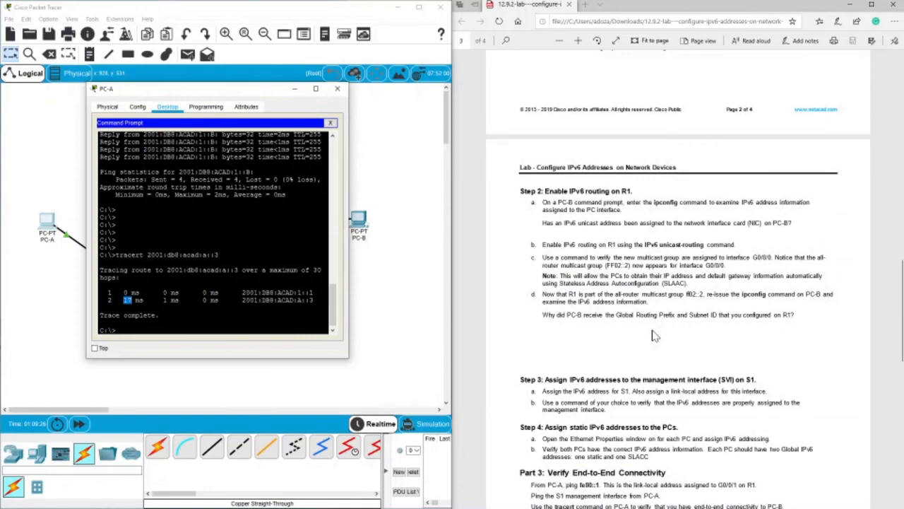
scroll(652, 336, down, 5)
scroll(576, 242, down, 5)
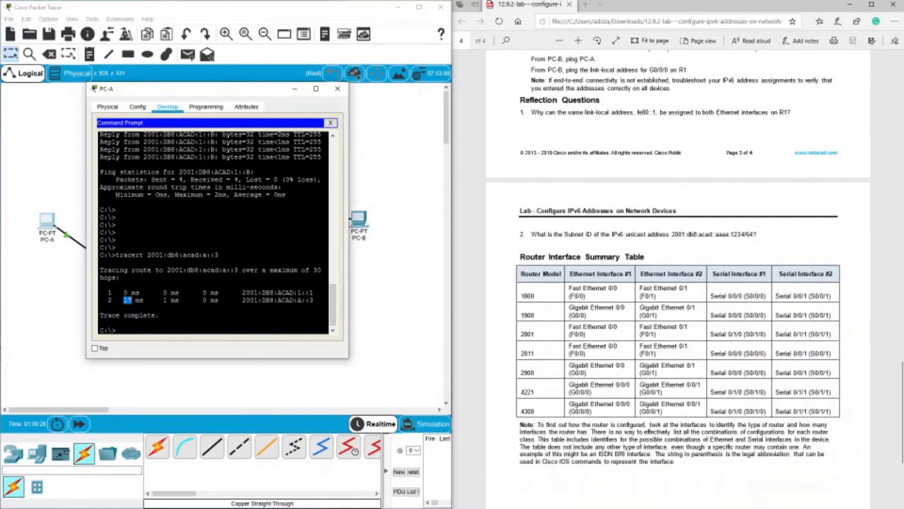
scroll(569, 212, up, 5)
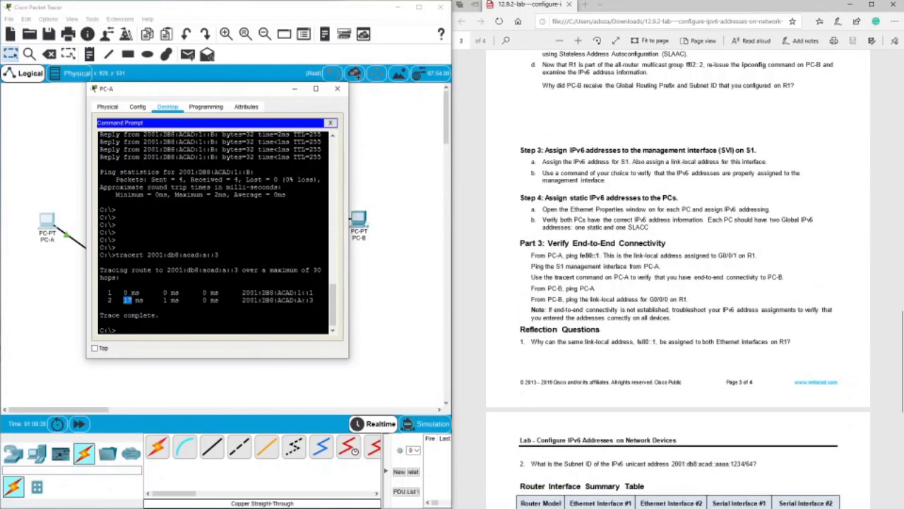
drag(537, 289, 598, 290)
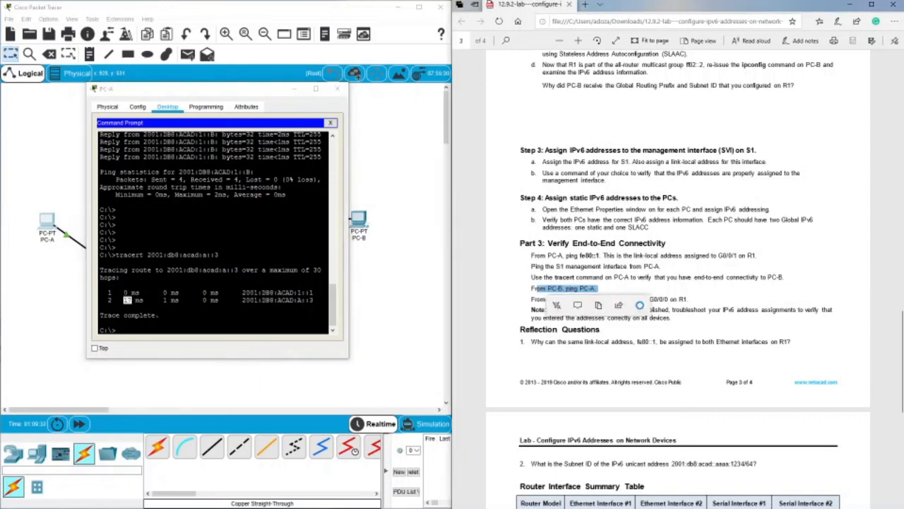
click(520, 325)
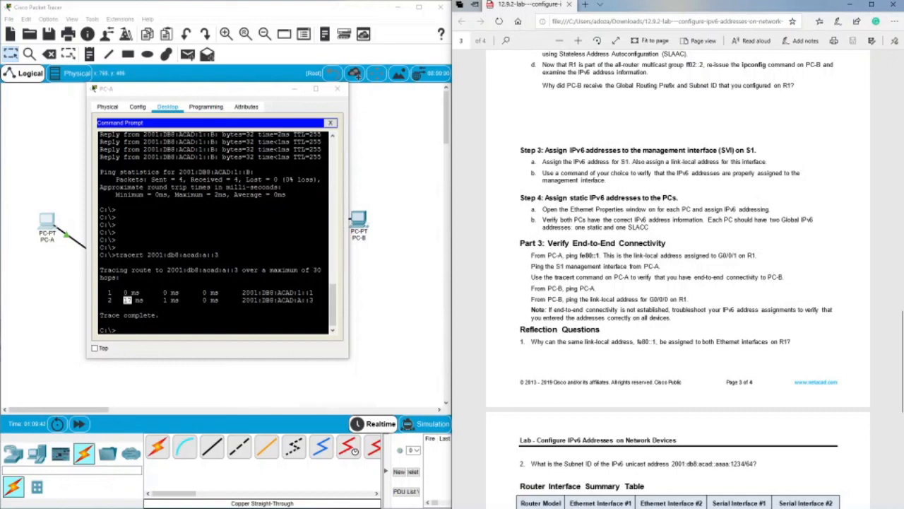
Move the PC-A window clear of the topology, close it, and go back toward the lab's addressing table.
drag(187, 90, 432, 200)
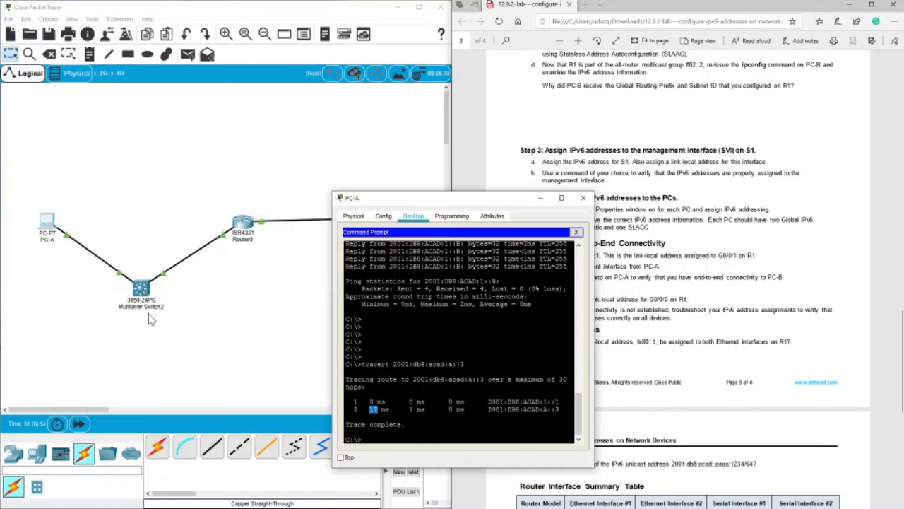
drag(386, 199, 357, 164)
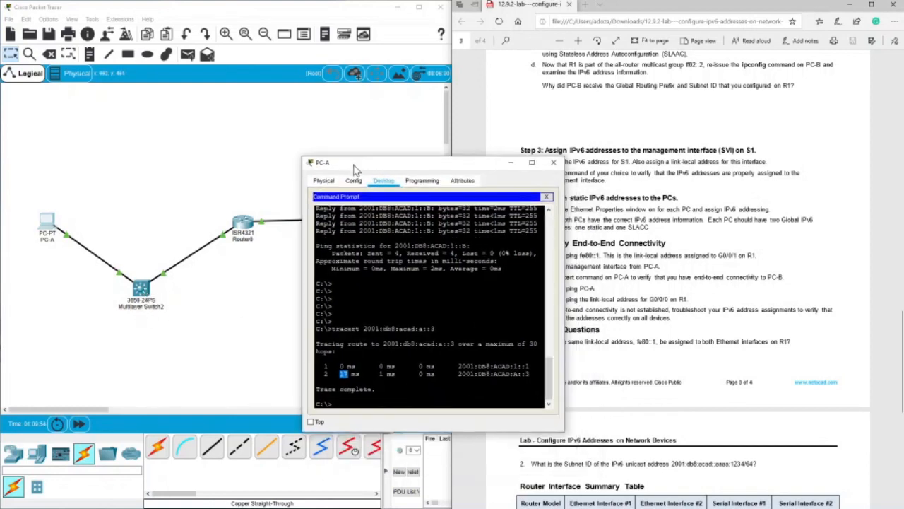
click(553, 164)
scroll(353, 233, down, 5)
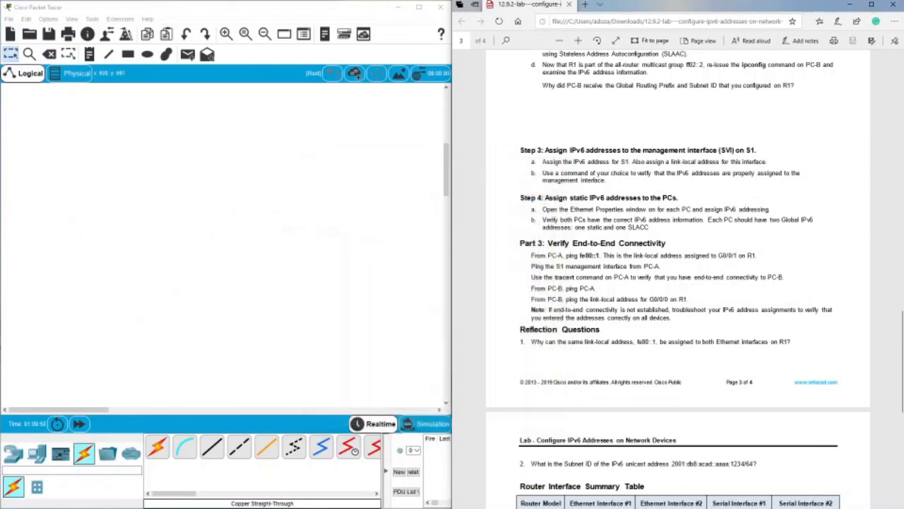
scroll(322, 232, up, 5)
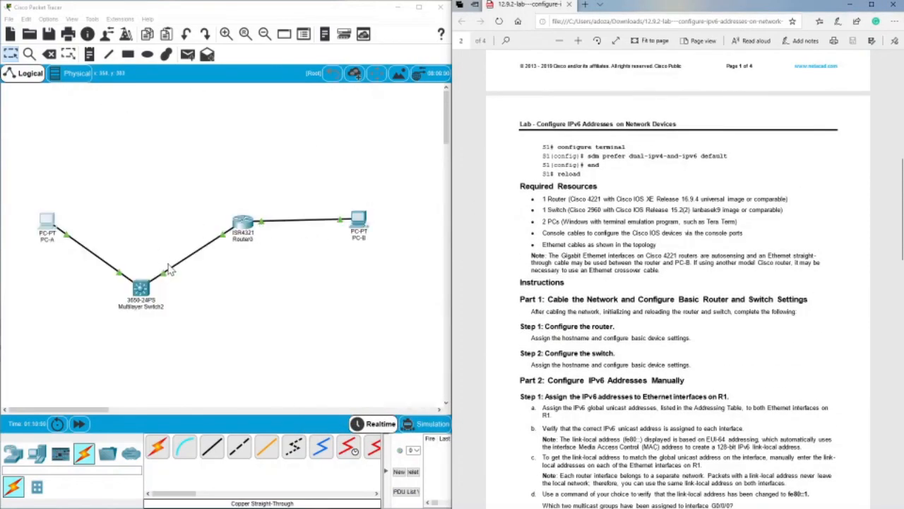